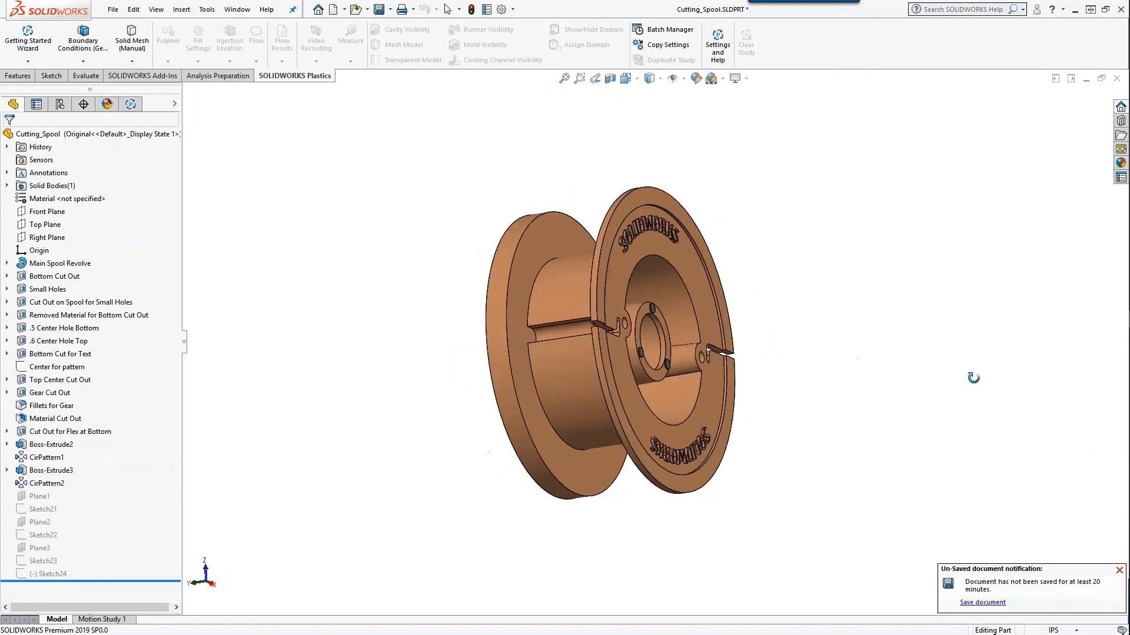
# Inspect the cutting spool from several sides, display its Plastics study tree and check the available SOLIDWORKS add-ins.
pyautogui.moveTo(512, 320)
pyautogui.mouseDown(button='middle')
pyautogui.moveTo(519, 342)
pyautogui.moveTo(659, 347)
pyautogui.moveTo(494, 328)
pyautogui.mouseUp(button='middle')
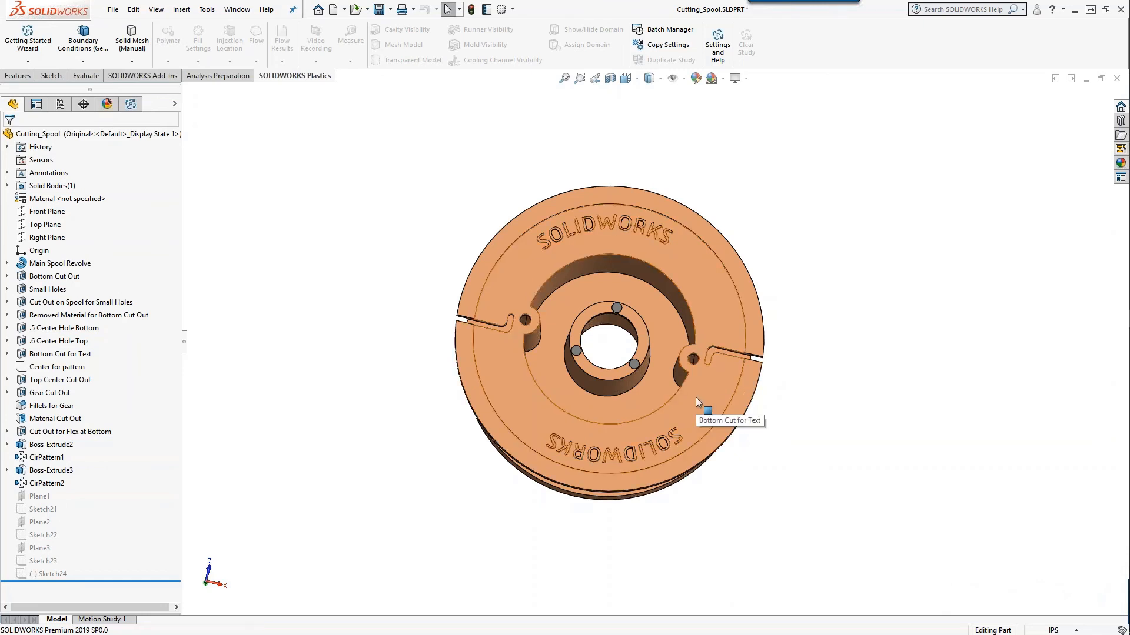
pyautogui.moveTo(470, 377); pyautogui.dragTo(541, 312, button='middle')
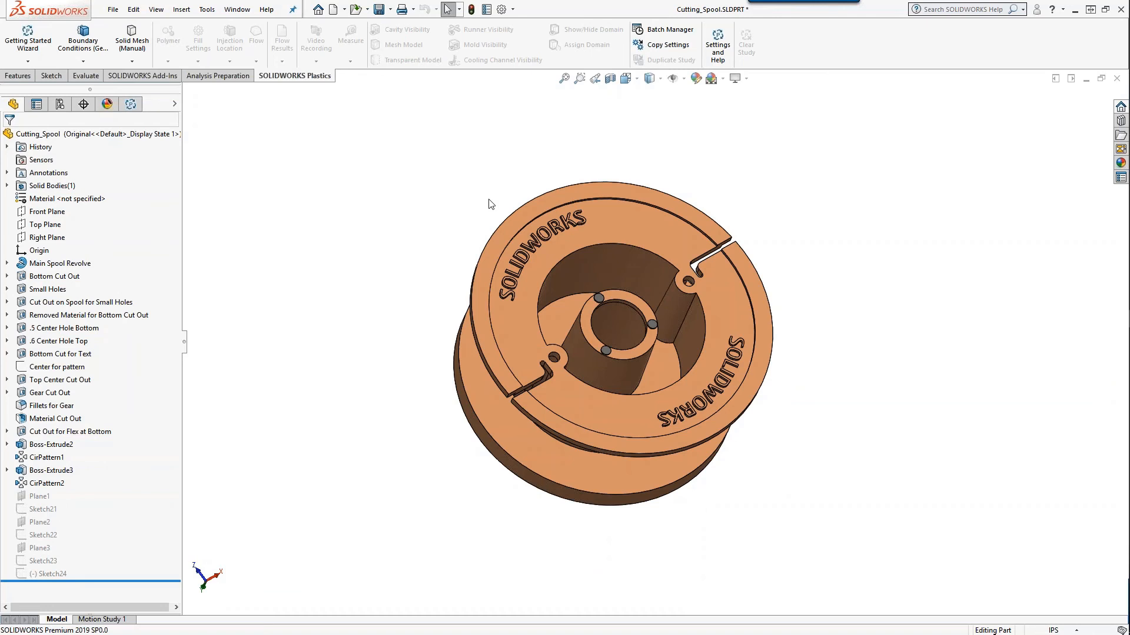
pyautogui.click(132, 106)
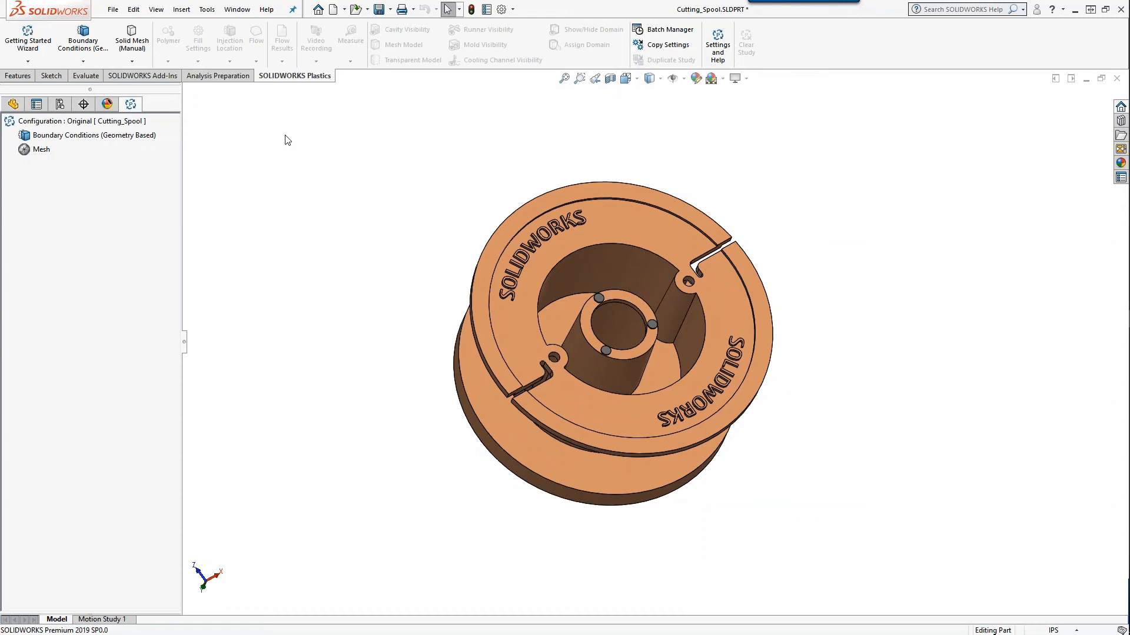
pyautogui.click(138, 76)
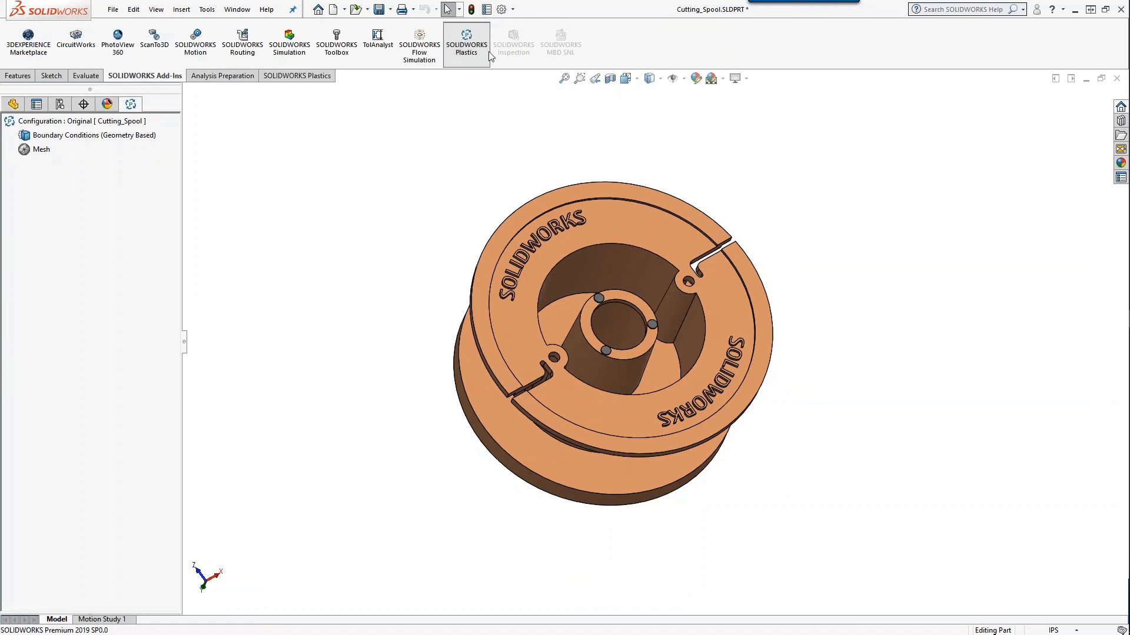
pyautogui.click(299, 77)
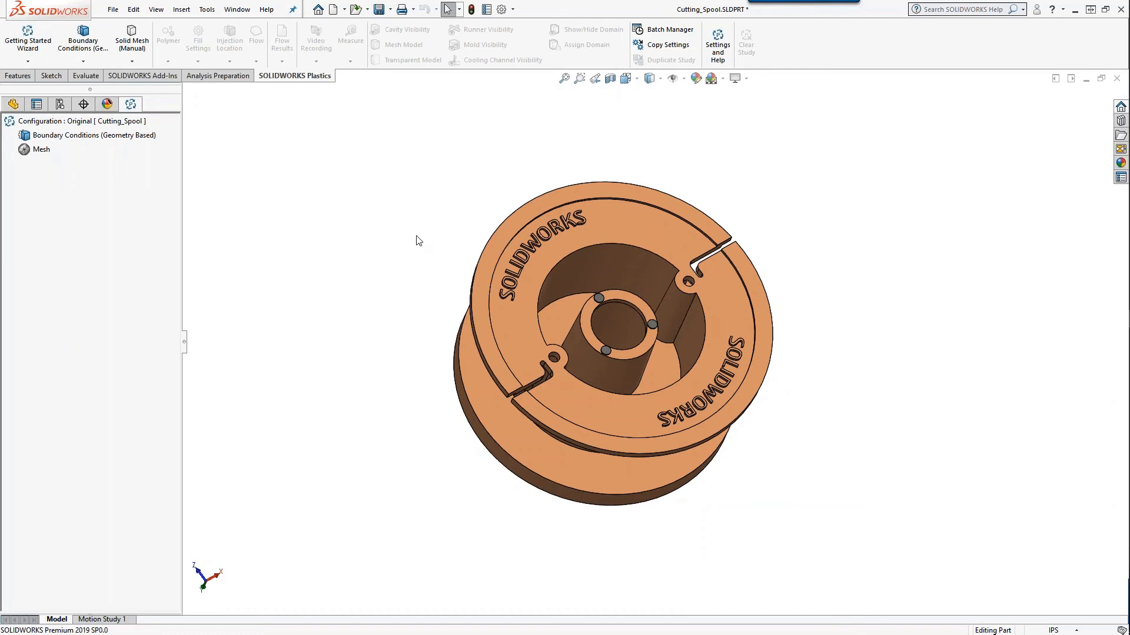
# Add a geometry-based injection location on the three small round faces of the spool's central hub.
pyautogui.click(131, 137)
pyautogui.rightClick(132, 140)
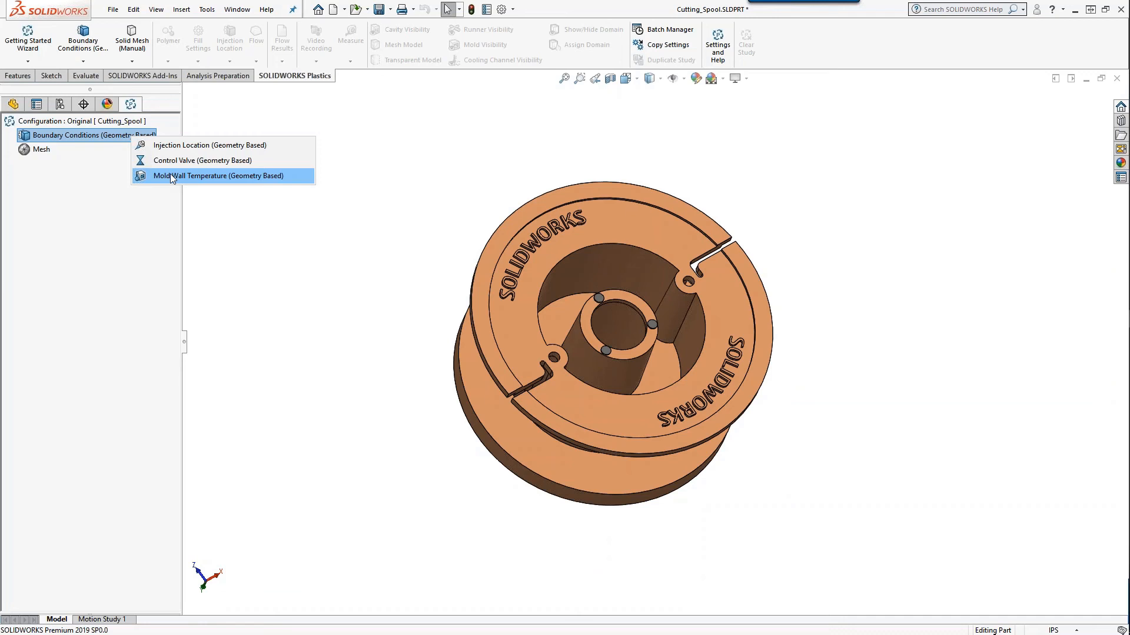
pyautogui.click(185, 144)
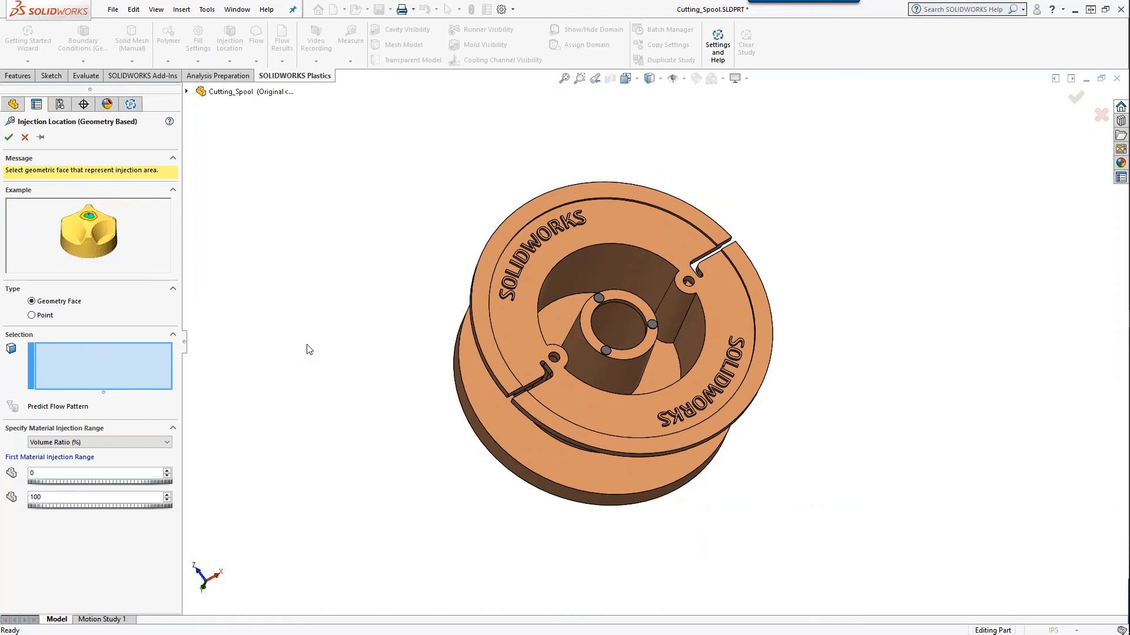
pyautogui.scroll(-5, 614, 302)
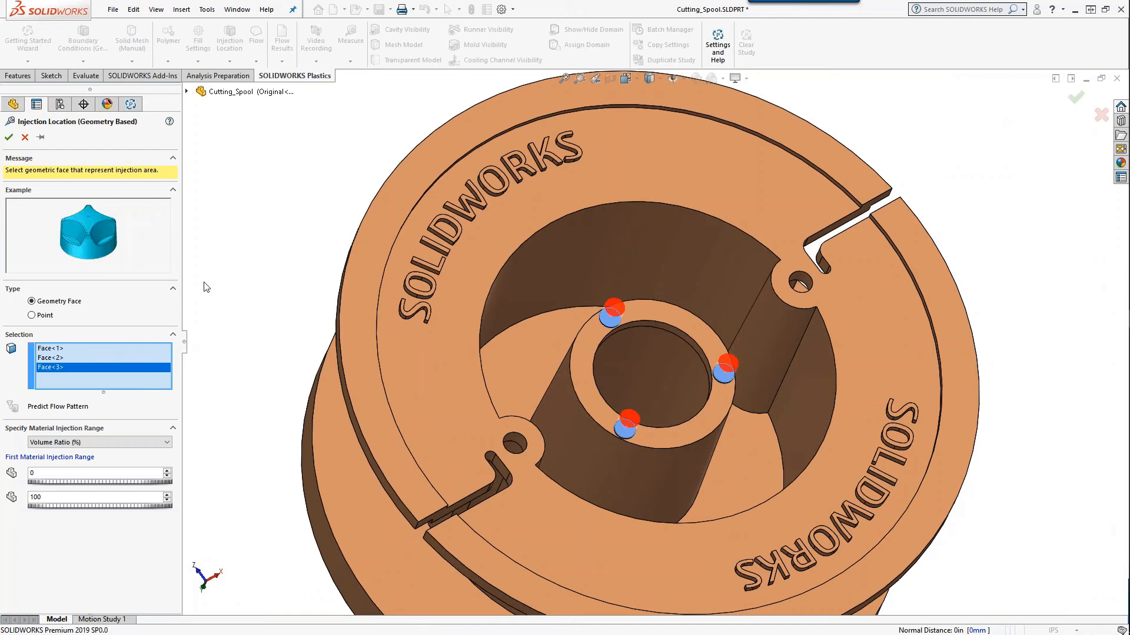
pyautogui.click(10, 138)
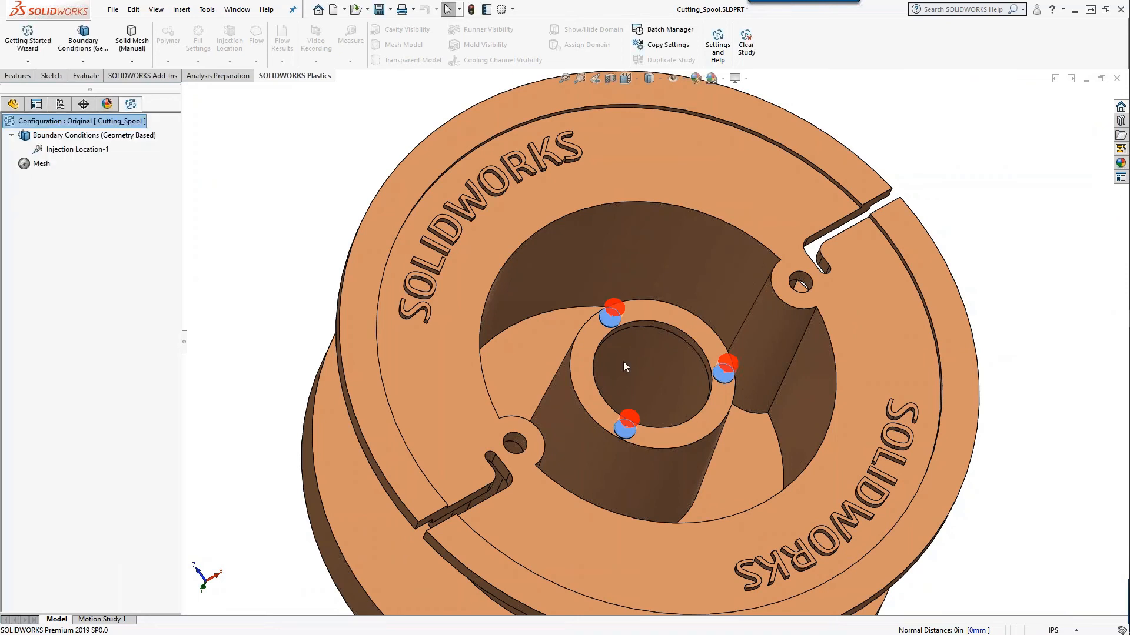
pyautogui.click(87, 136)
pyautogui.rightClick(87, 137)
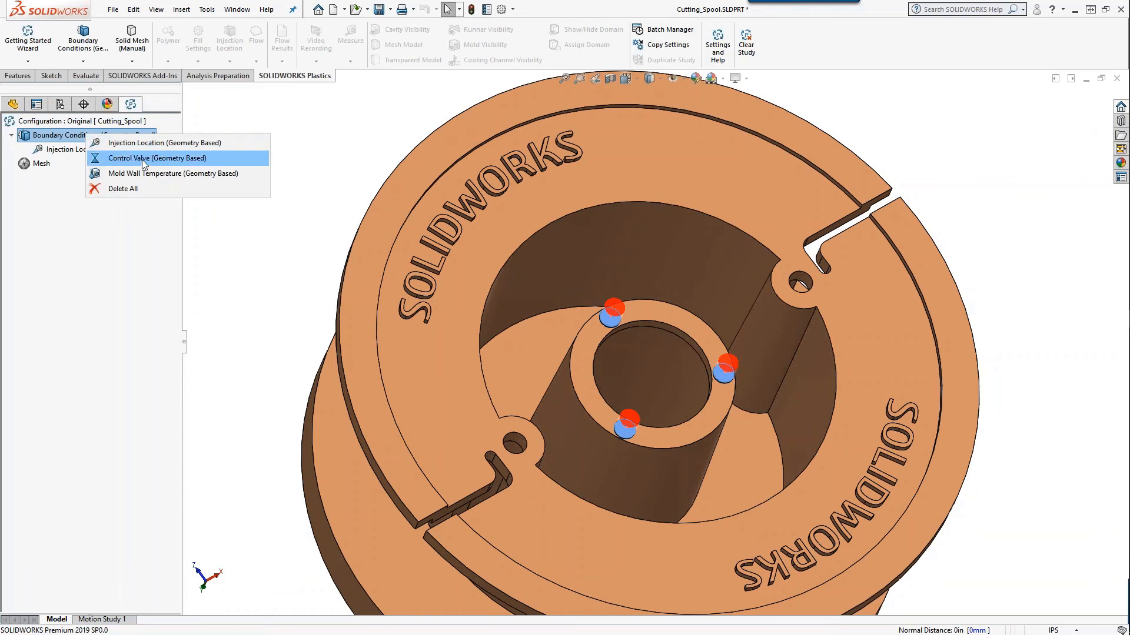
pyautogui.click(143, 159)
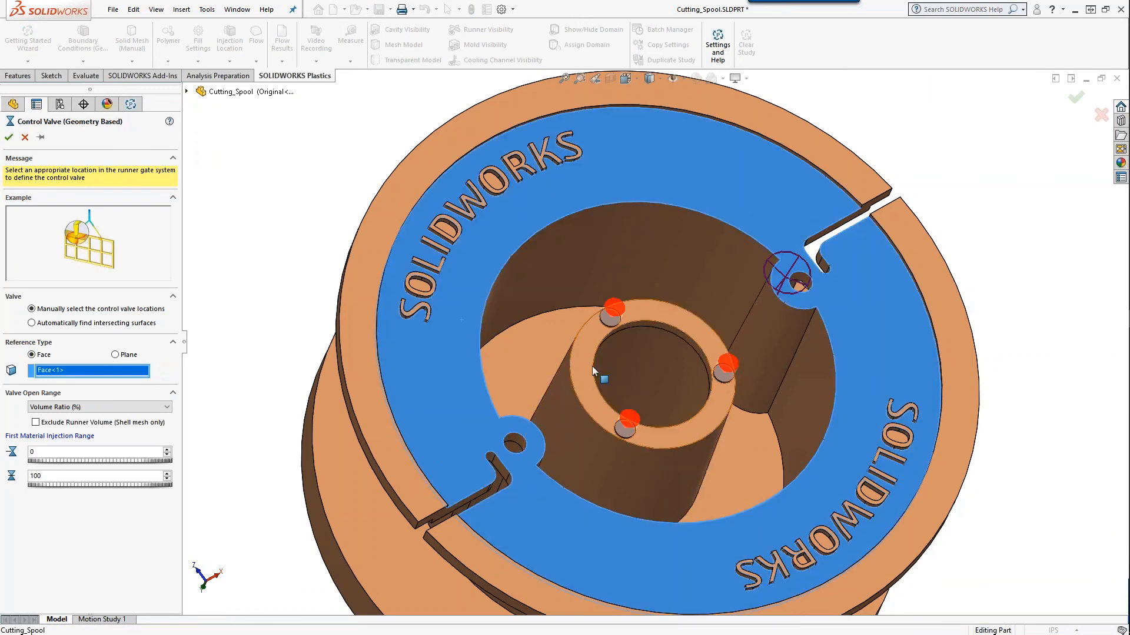
pyautogui.click(611, 321)
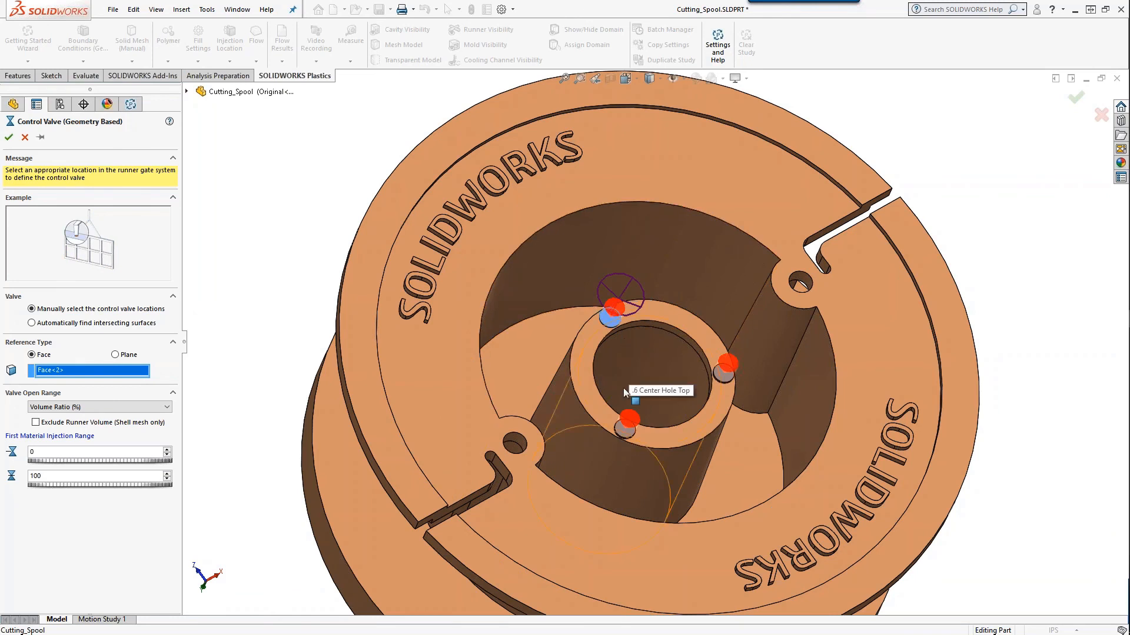
pyautogui.click(26, 138)
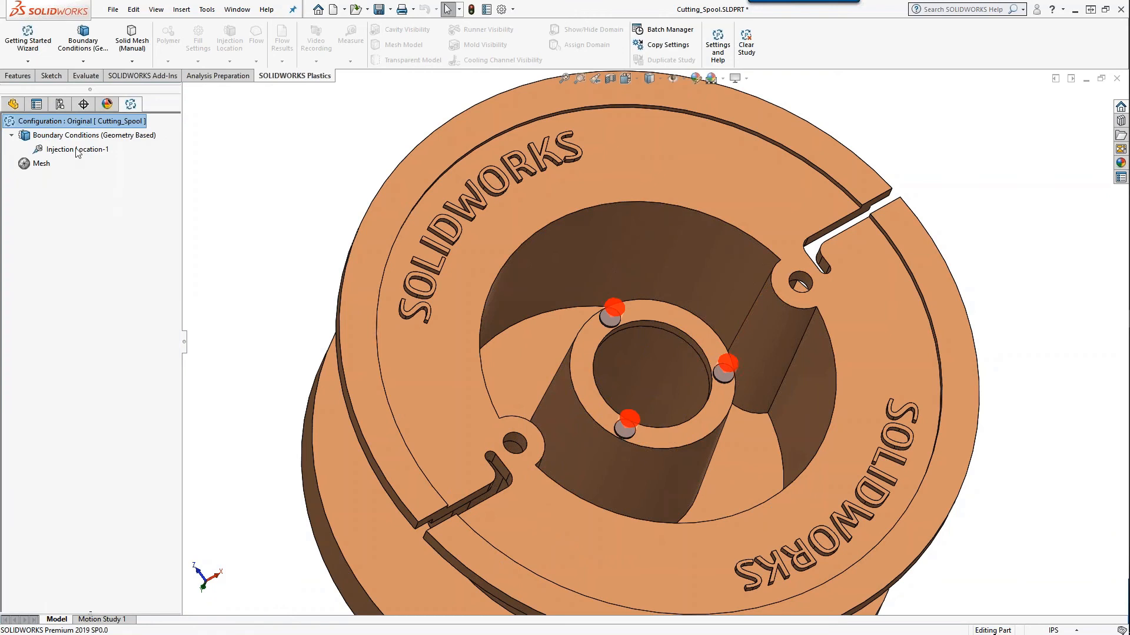
pyautogui.rightClick(86, 141)
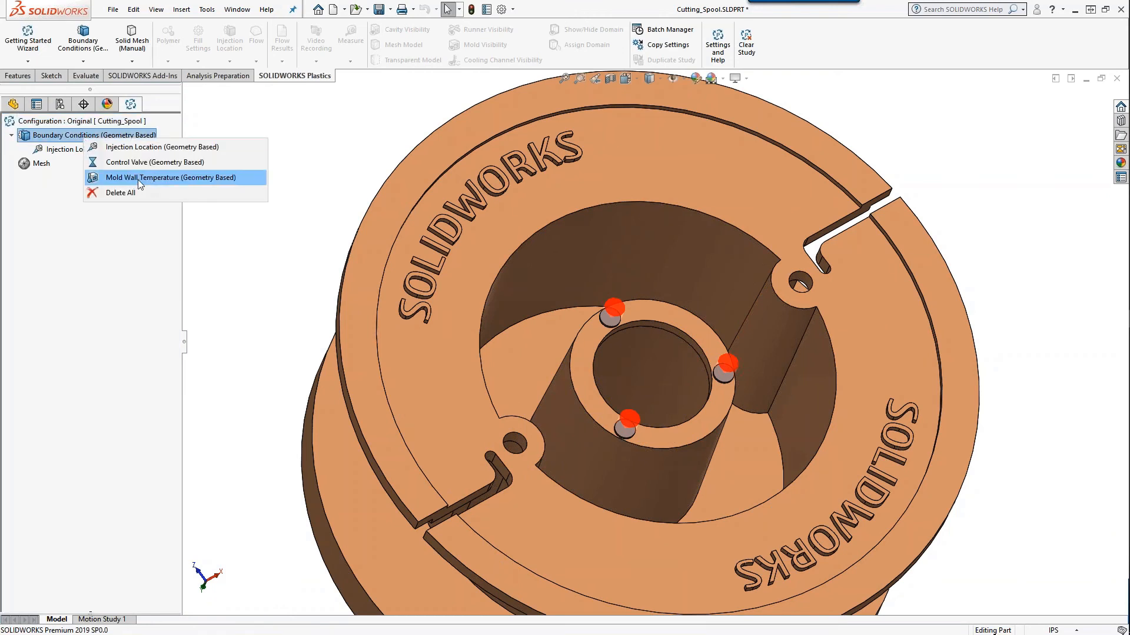
pyautogui.click(300, 323)
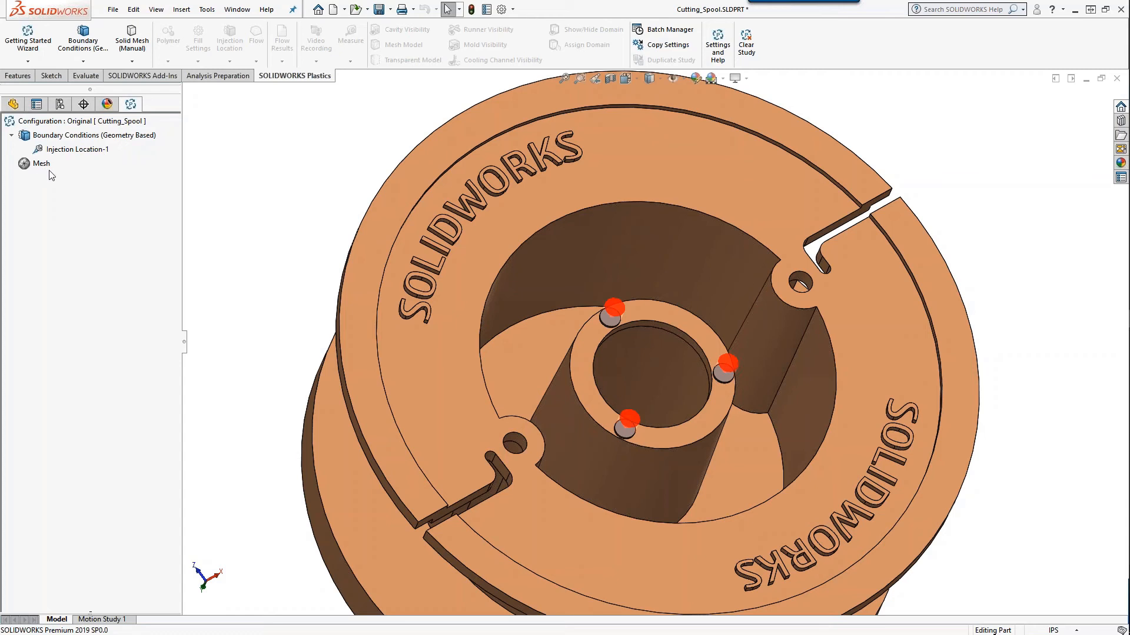
# Activate the Mesh Only configuration of the spool and display its Plastics study tree.
pyautogui.click(65, 105)
pyautogui.doubleClick(88, 169)
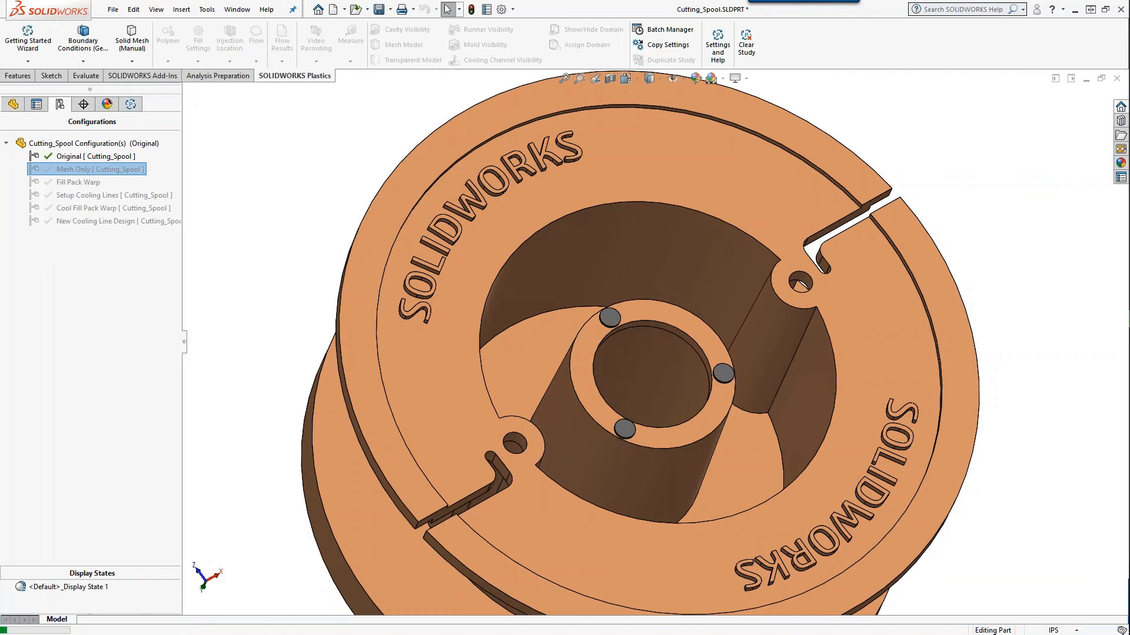
pyautogui.click(132, 106)
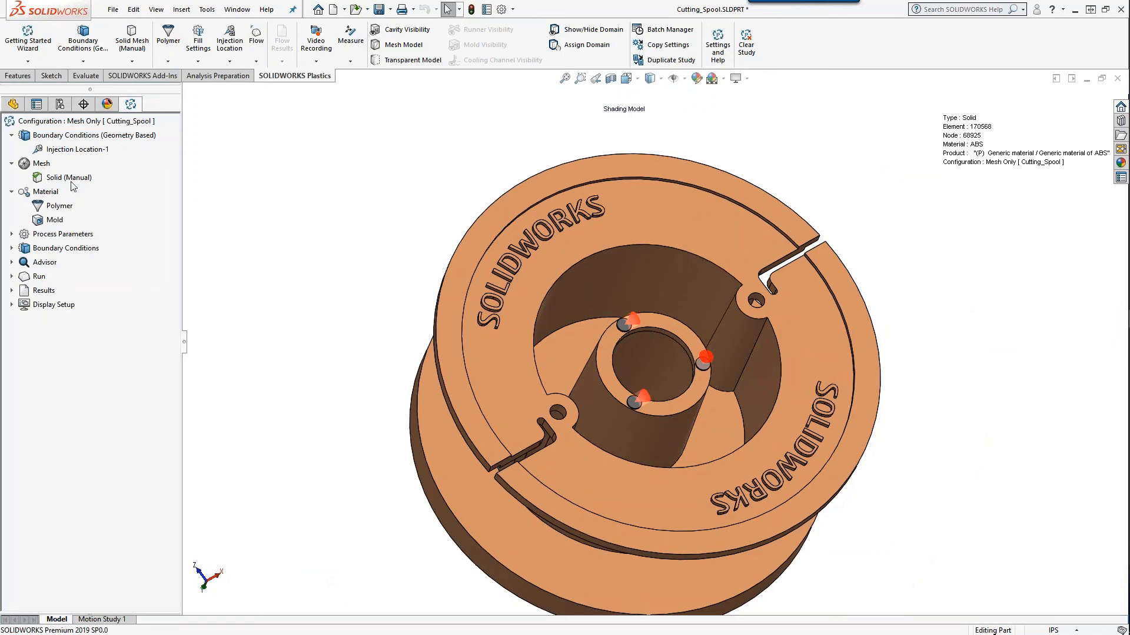
# Examine the polymer material options, including the plastics families in the default database sorted by family.
pyautogui.rightClick(65, 209)
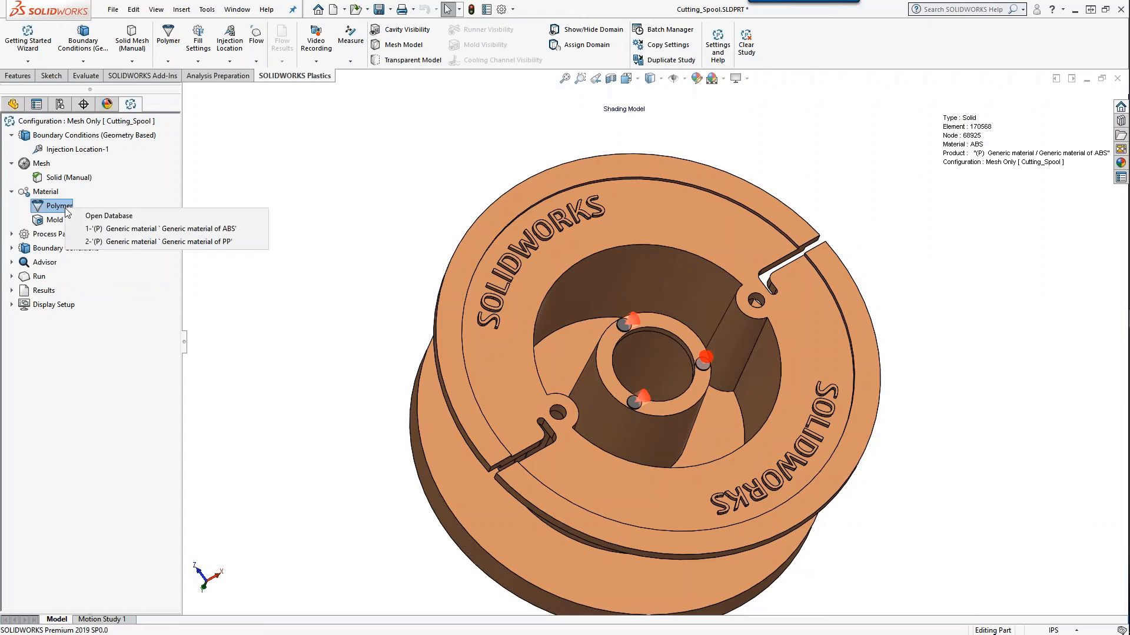
pyautogui.click(124, 219)
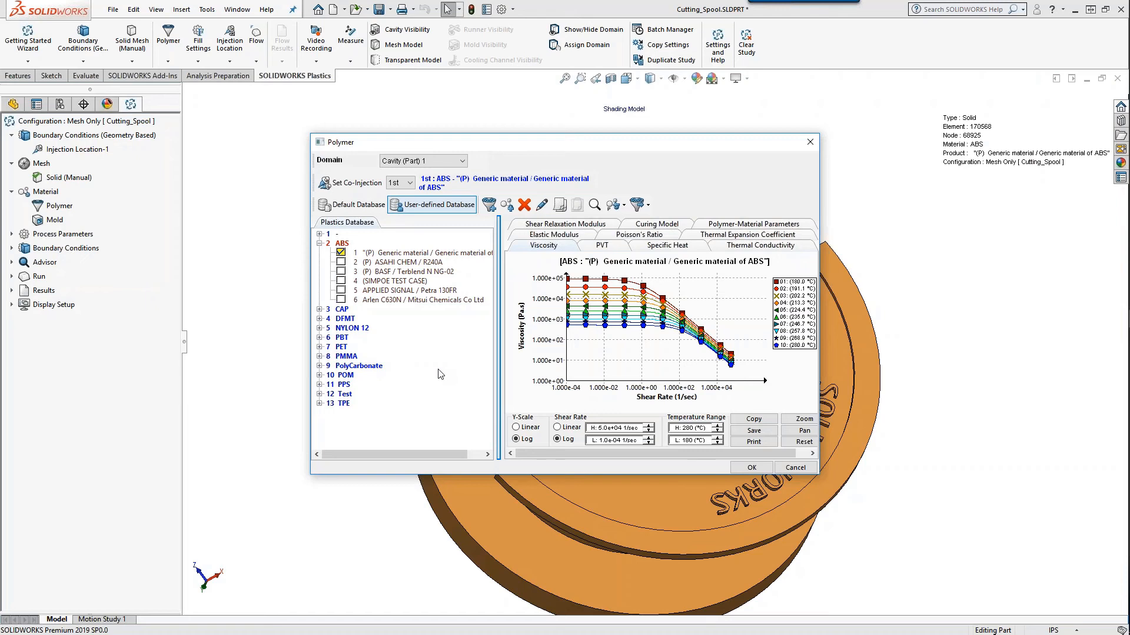
pyautogui.click(358, 206)
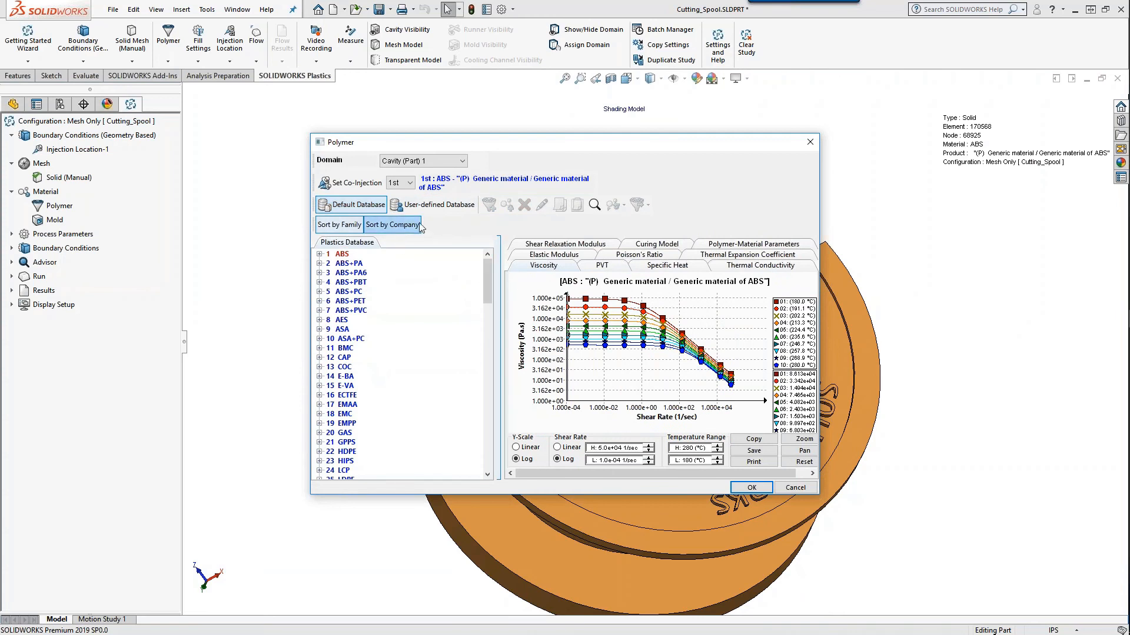
pyautogui.scroll(-4, 491, 291)
pyautogui.scroll(4, 495, 288)
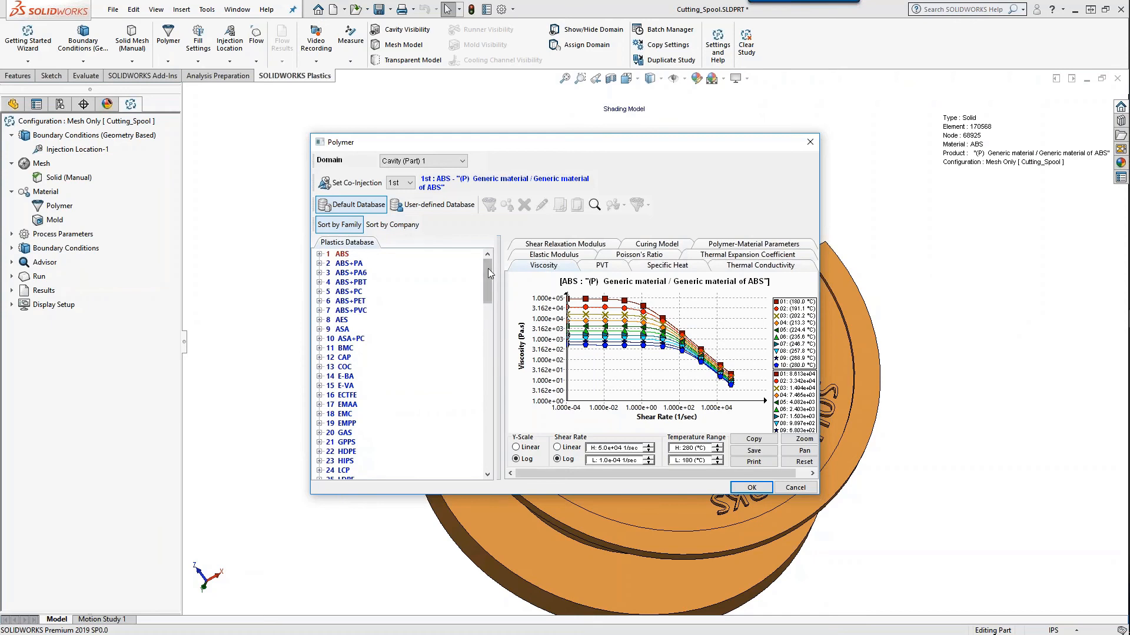
pyautogui.moveTo(545, 147); pyautogui.dragTo(458, 129)
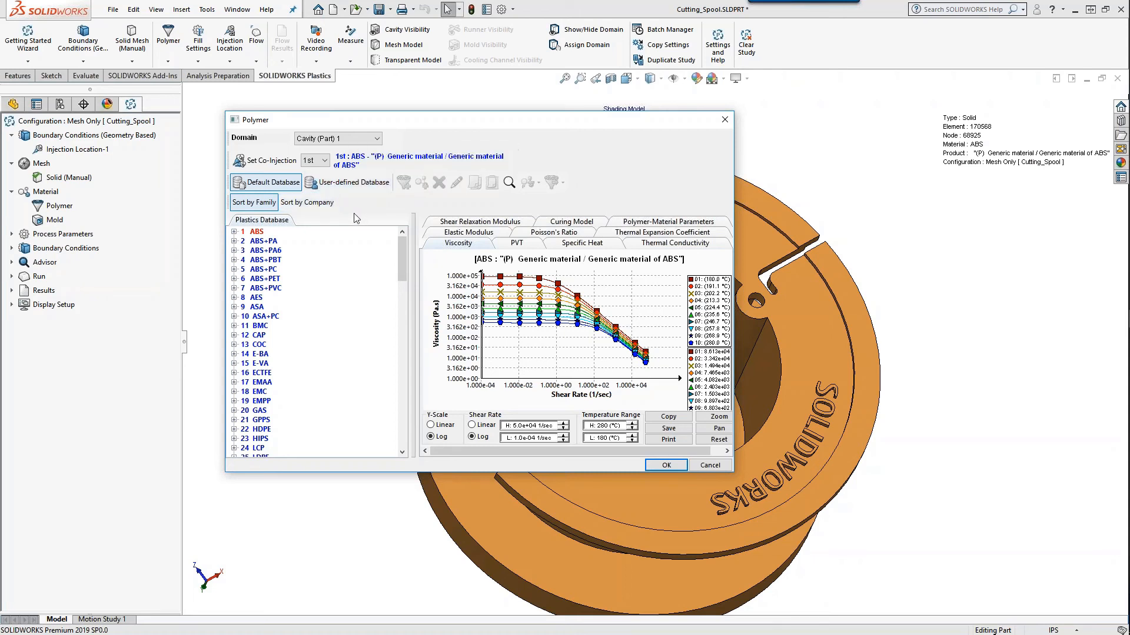
pyautogui.click(724, 120)
pyautogui.rightClick(59, 207)
pyautogui.click(77, 231)
# Review and accept the Fill Settings and Pack Settings among the study's process parameters.
pyautogui.click(58, 235)
pyautogui.click(11, 234)
pyautogui.click(64, 250)
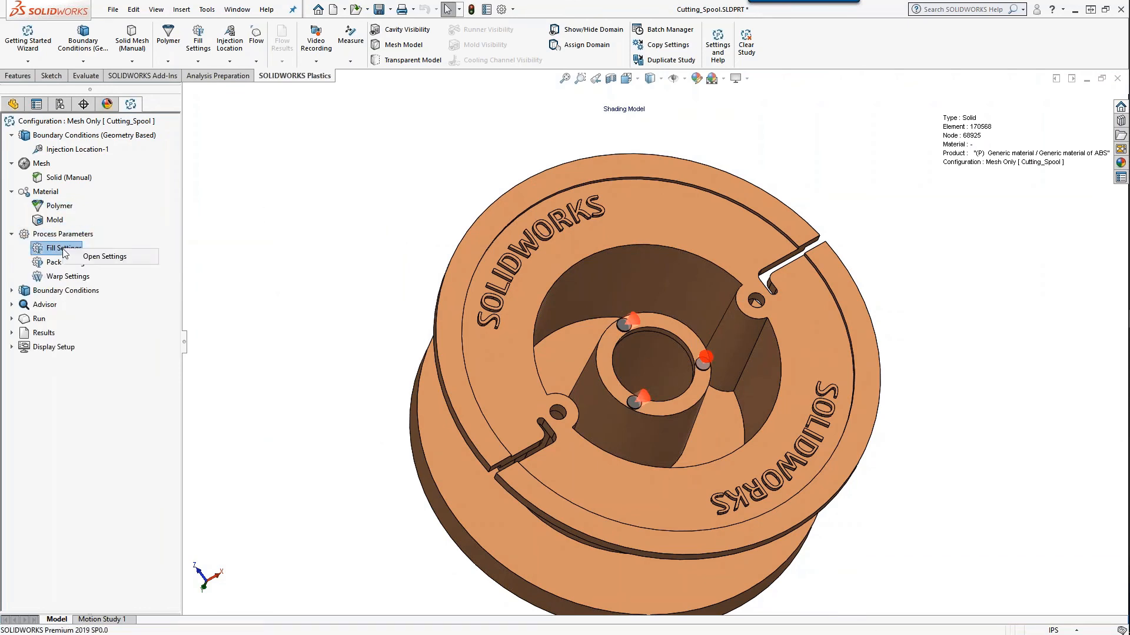
pyautogui.click(132, 256)
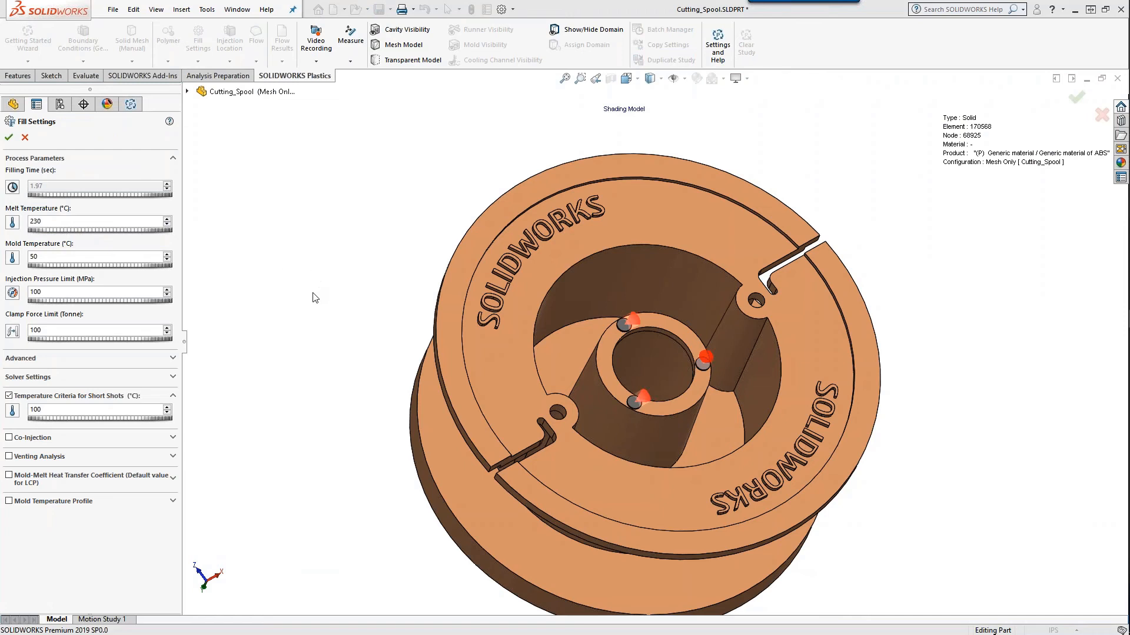
pyautogui.click(9, 137)
pyautogui.click(65, 262)
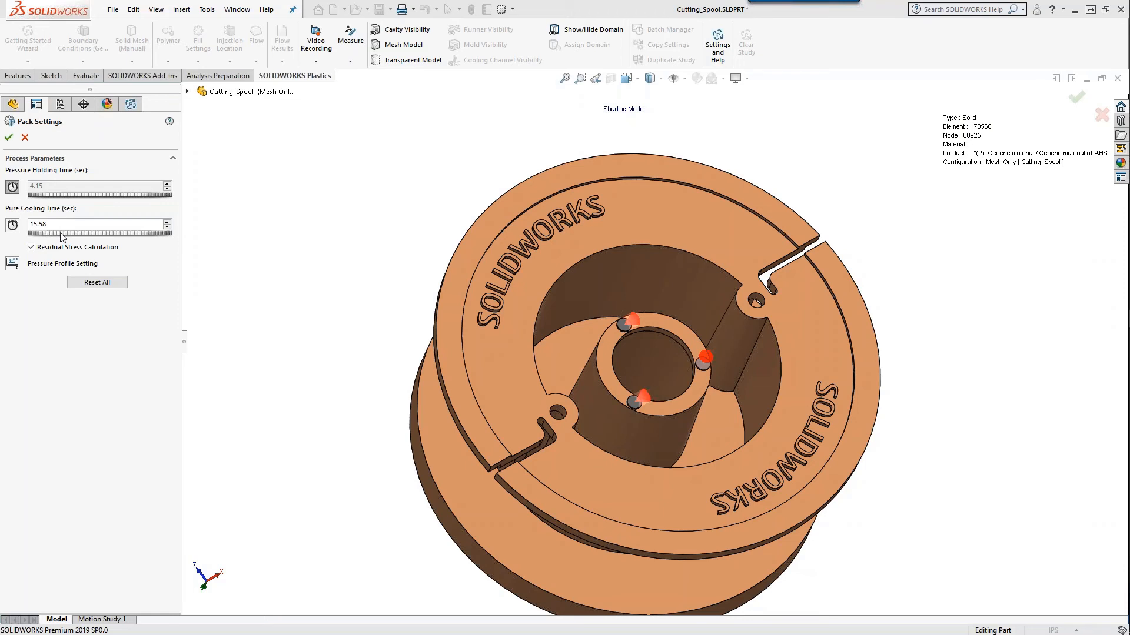
pyautogui.click(9, 137)
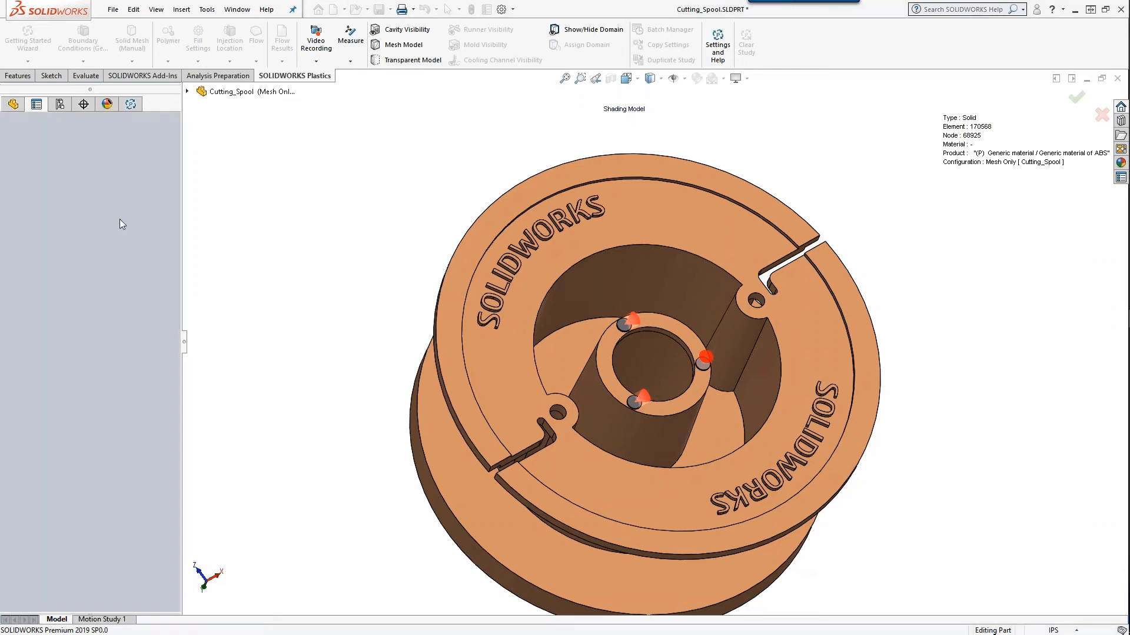
# Open the Warp Settings and check the gravity direction against the spool's orientation from several standard and rotated views.
pyautogui.rightClick(65, 276)
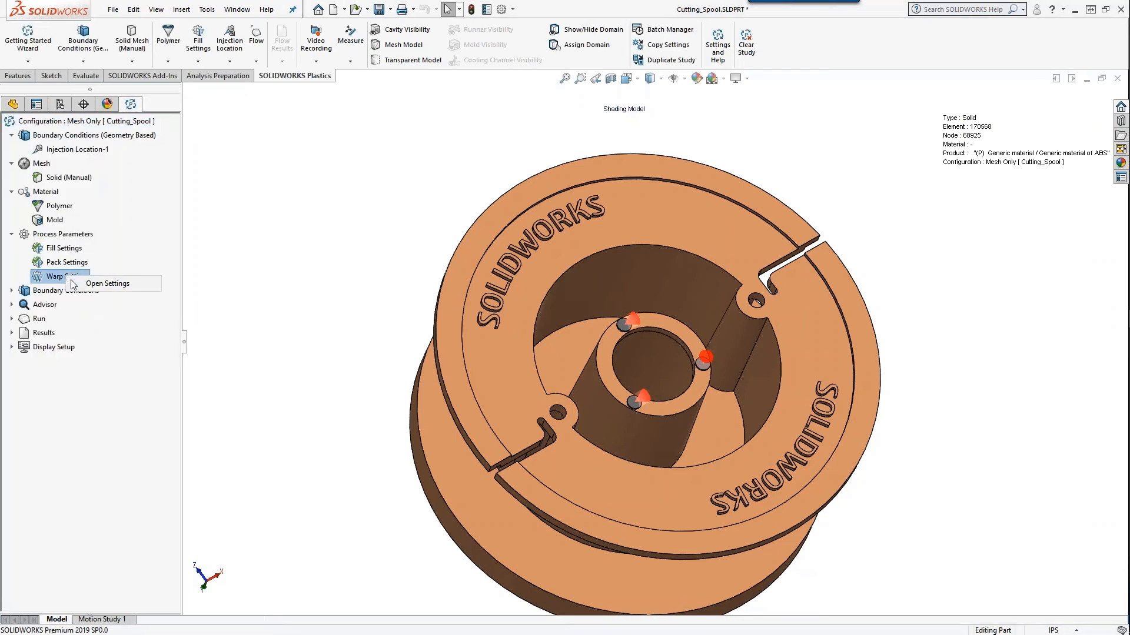
pyautogui.click(101, 286)
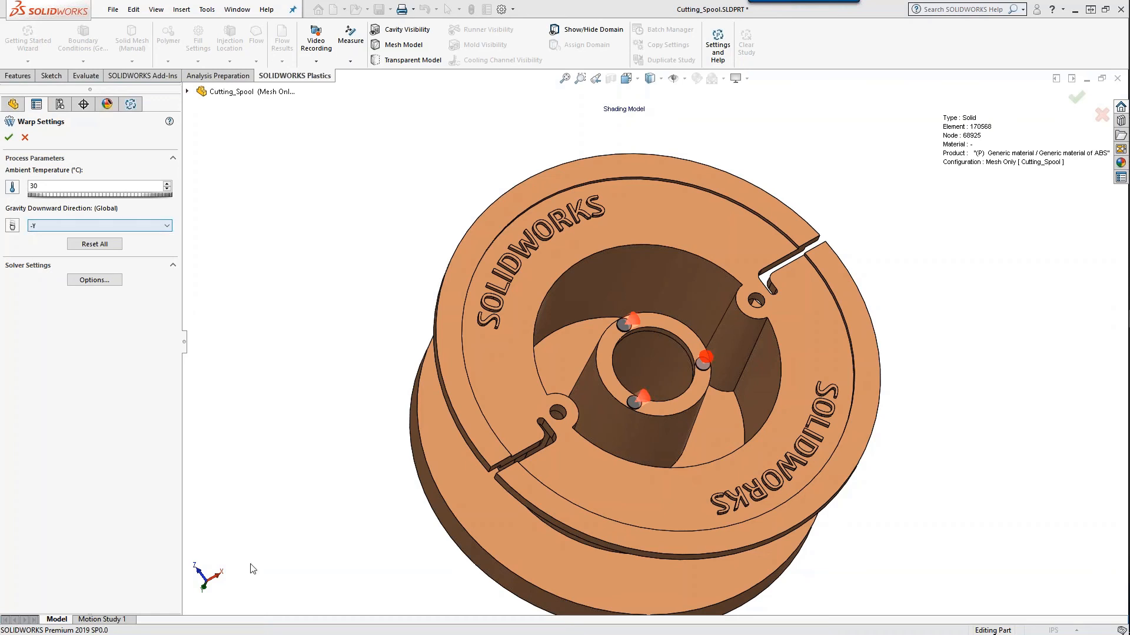
pyautogui.click(204, 590)
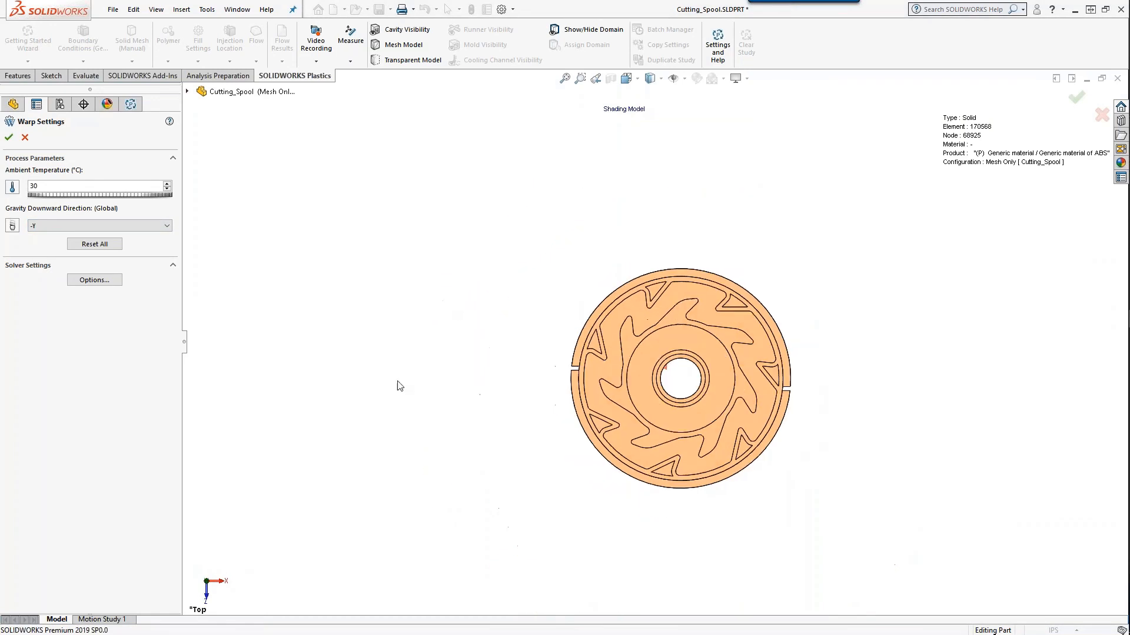
pyautogui.click(207, 592)
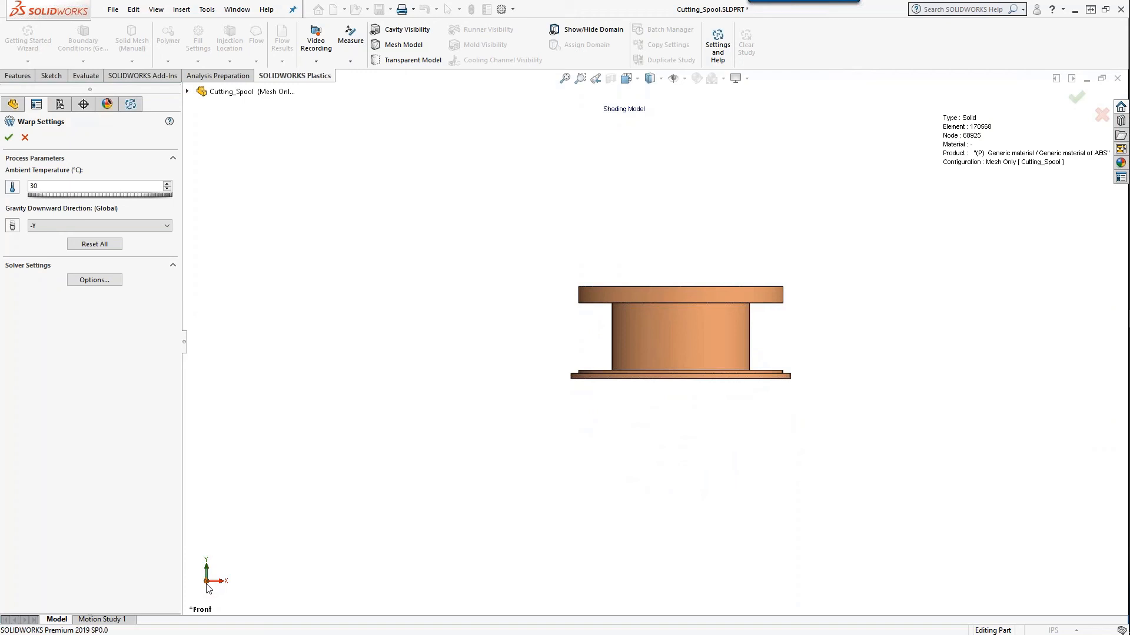
pyautogui.click(207, 584)
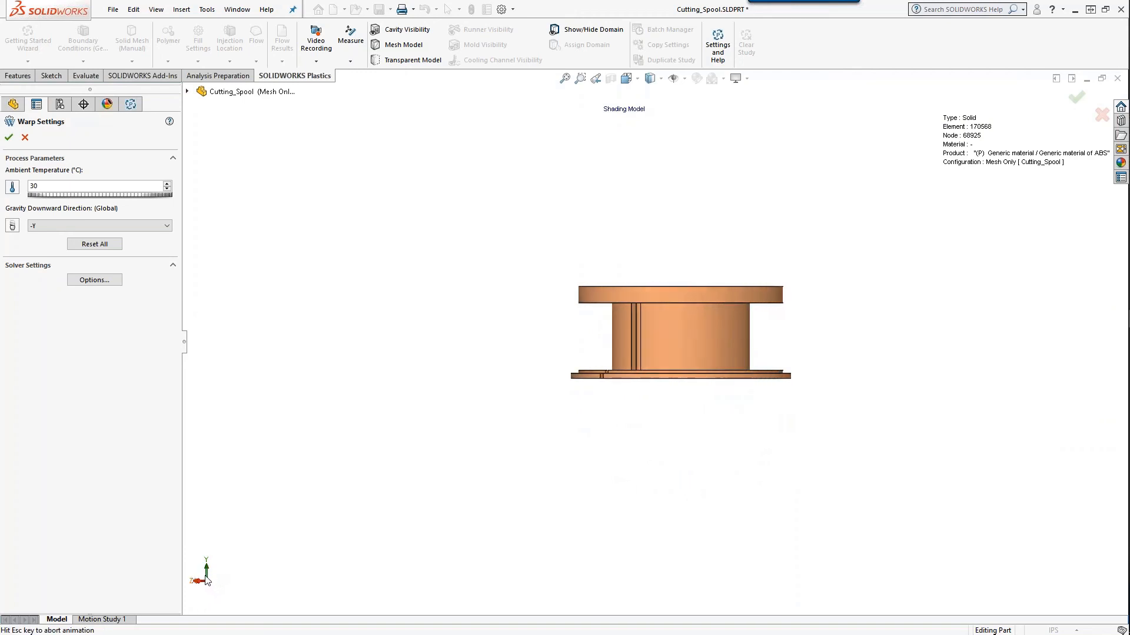
pyautogui.click(206, 583)
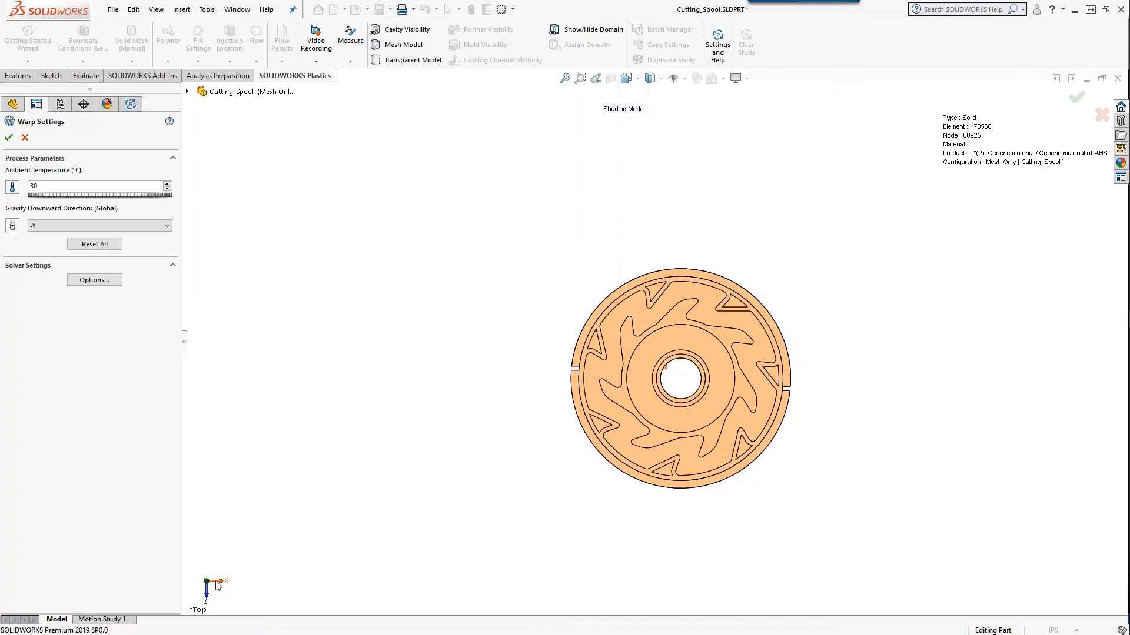
pyautogui.scroll(1, 553, 361)
pyautogui.scroll(-1, 552, 369)
pyautogui.moveTo(675, 317); pyautogui.dragTo(673, 598, button='middle')
pyautogui.scroll(-3, 799, 337)
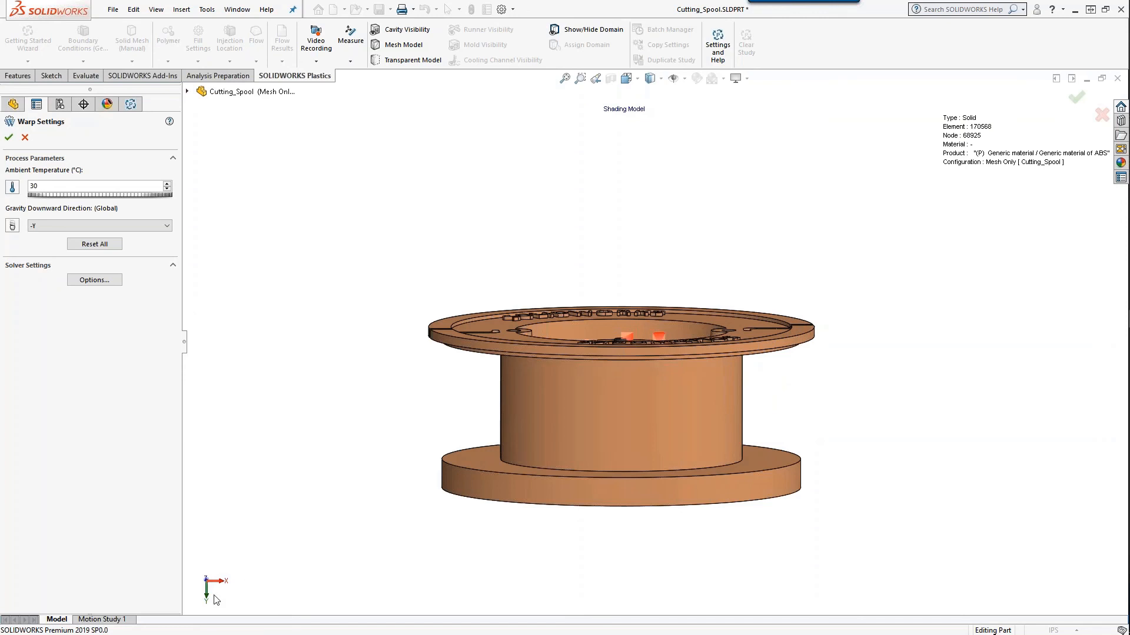
pyautogui.click(65, 226)
pyautogui.click(65, 269)
pyautogui.moveTo(926, 330)
pyautogui.mouseDown(button='middle')
pyautogui.moveTo(900, 396)
pyautogui.moveTo(911, 318)
pyautogui.mouseUp(button='middle')
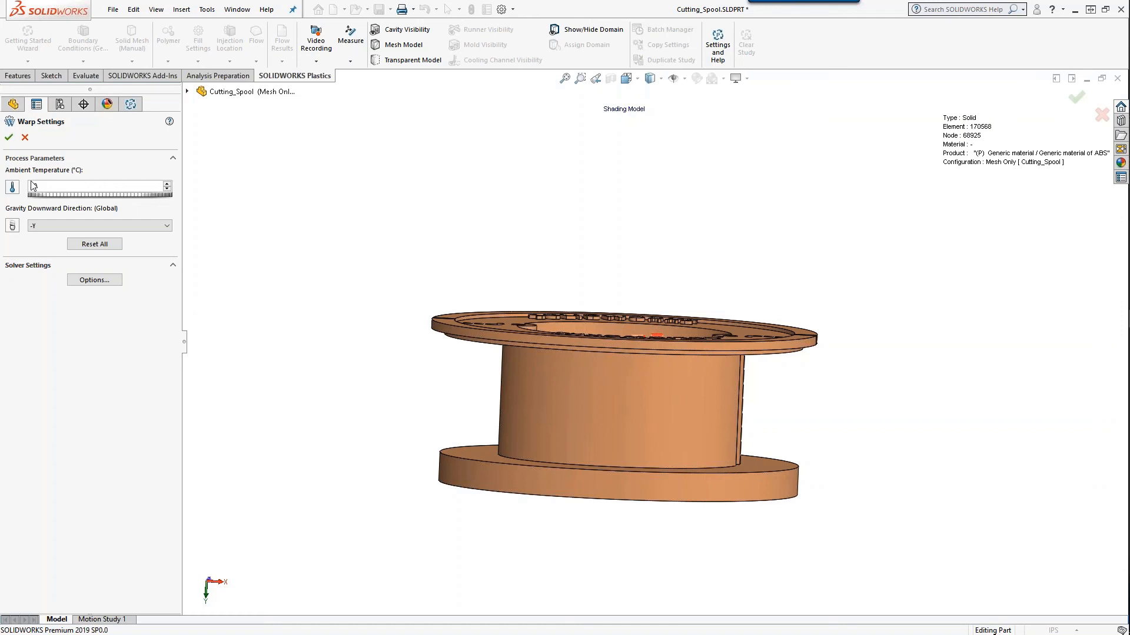
pyautogui.write('30')
pyautogui.click(25, 138)
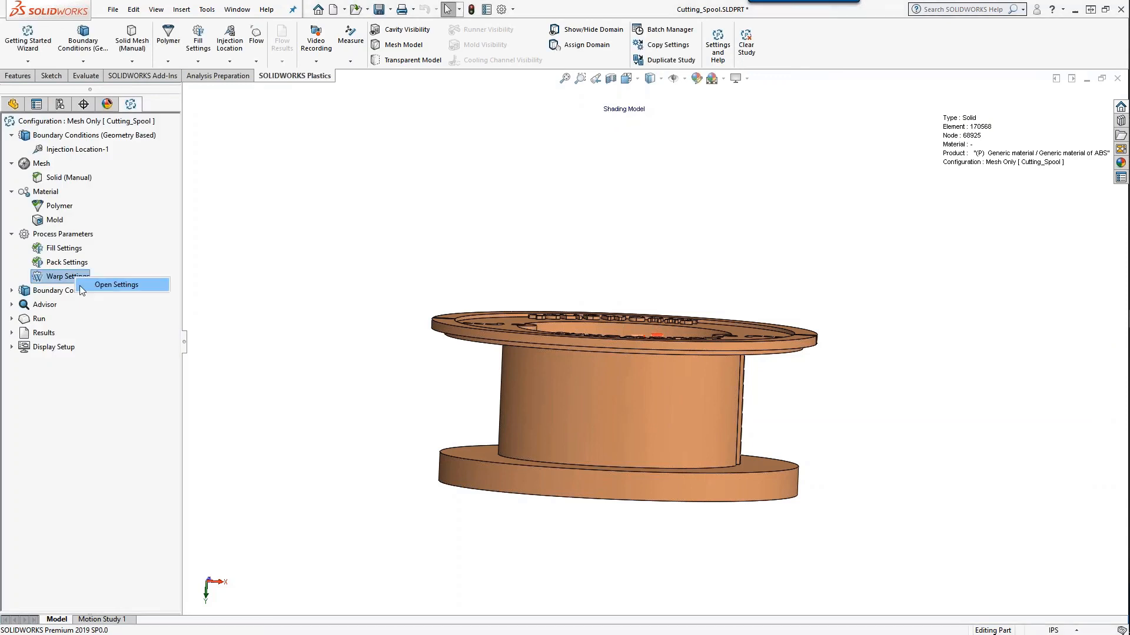
# Review the Warp Settings entry, the available boundary conditions and the analysis run options, including Flow + Pack + Warp, without running anything.
pyautogui.doubleClick(71, 277)
pyautogui.click(8, 137)
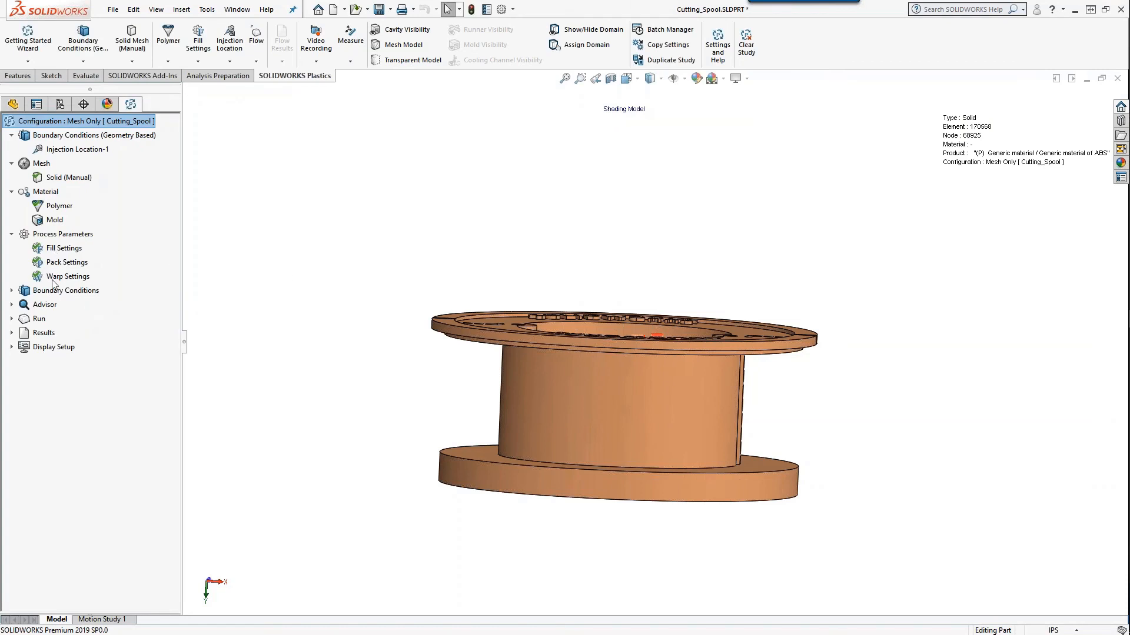
pyautogui.click(11, 290)
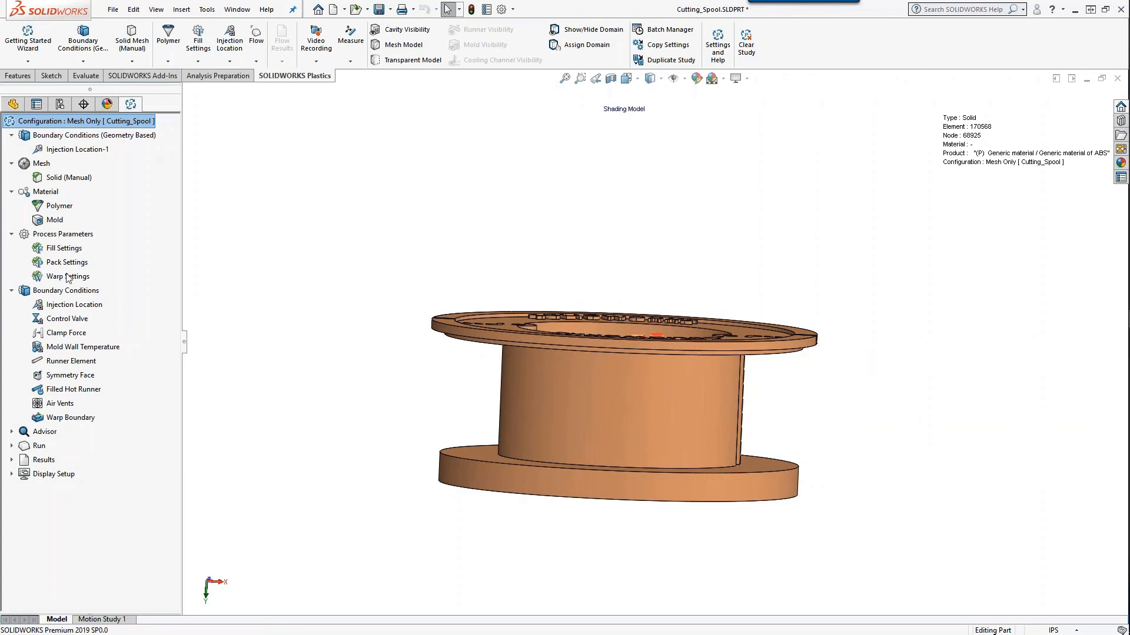
pyautogui.click(12, 446)
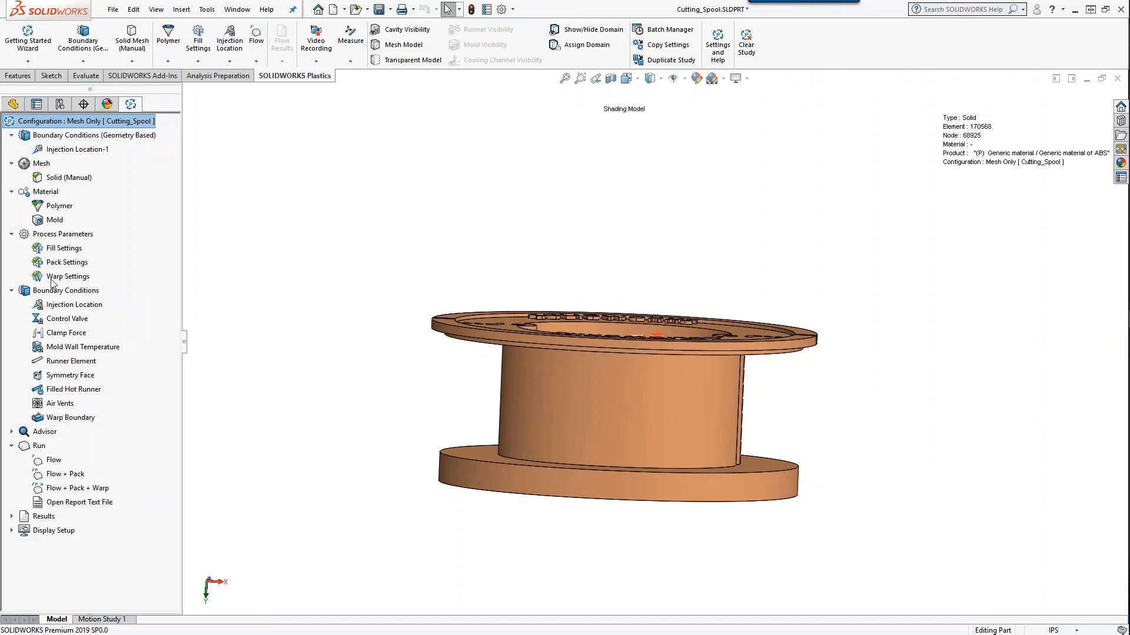
pyautogui.rightClick(76, 489)
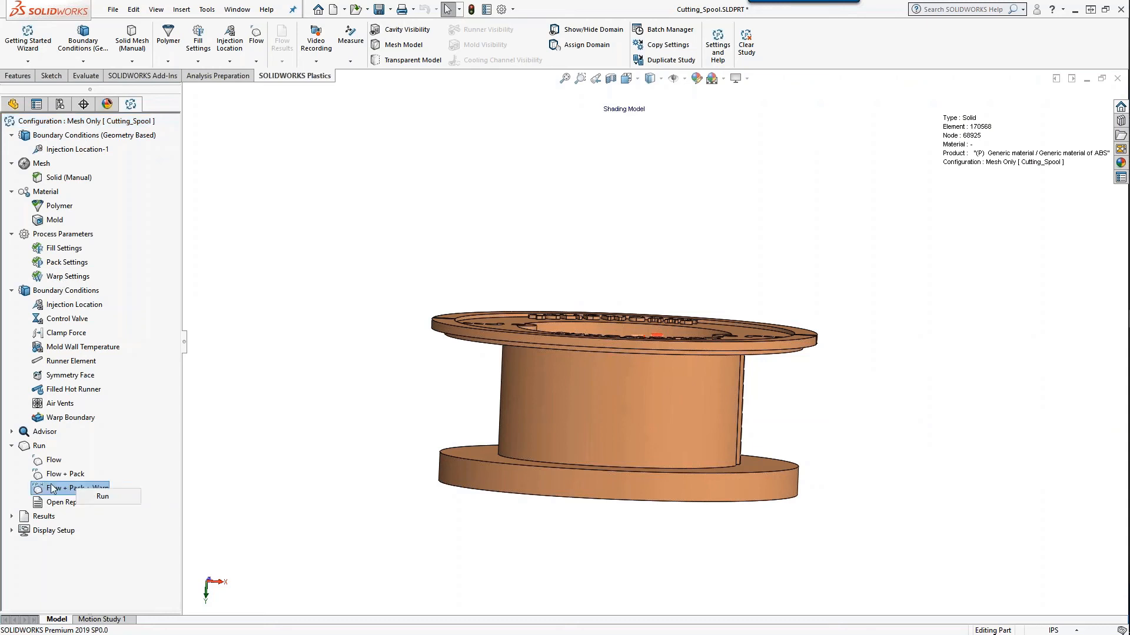
pyautogui.click(225, 457)
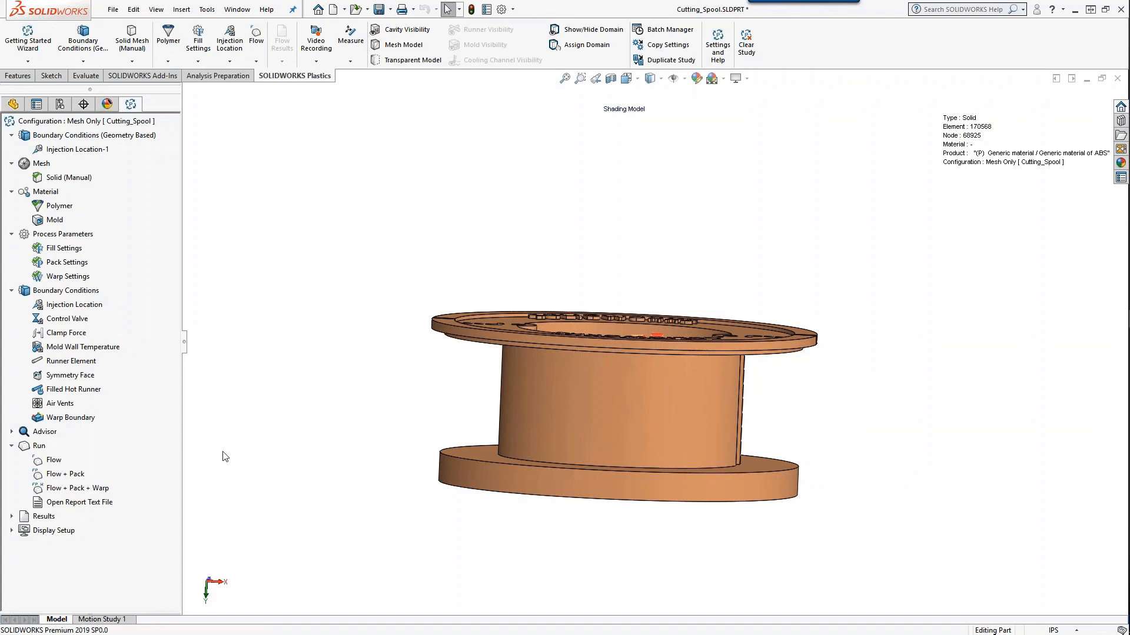
# Activate the Fill Pack Warp configuration of the spool and display its Plastics study tree.
pyautogui.click(59, 104)
pyautogui.click(75, 183)
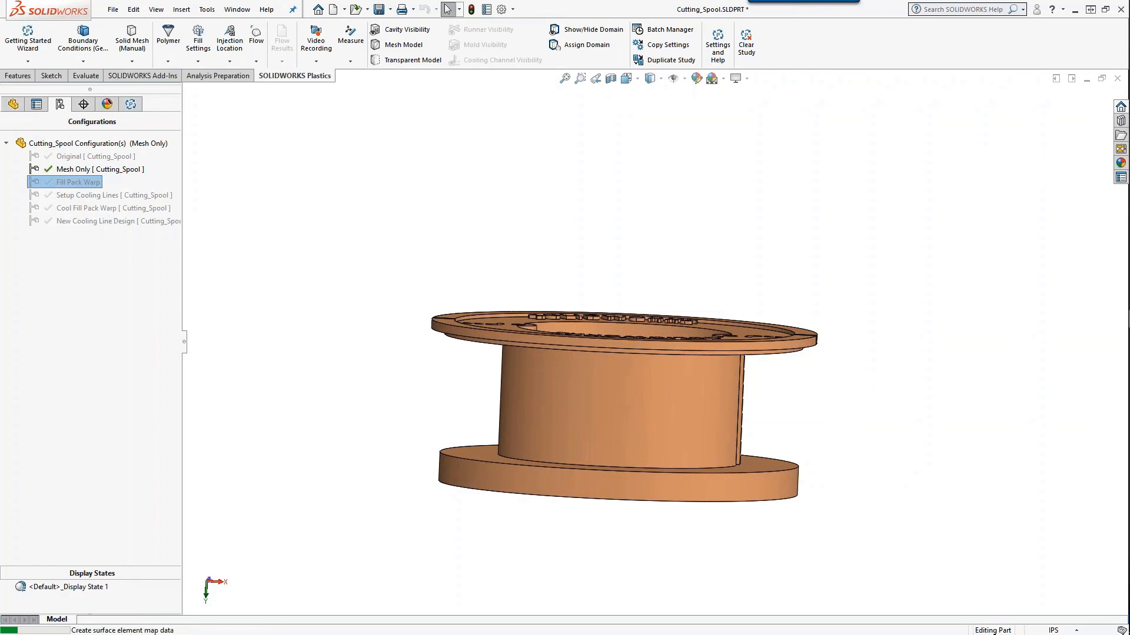
pyautogui.click(131, 104)
pyautogui.click(11, 164)
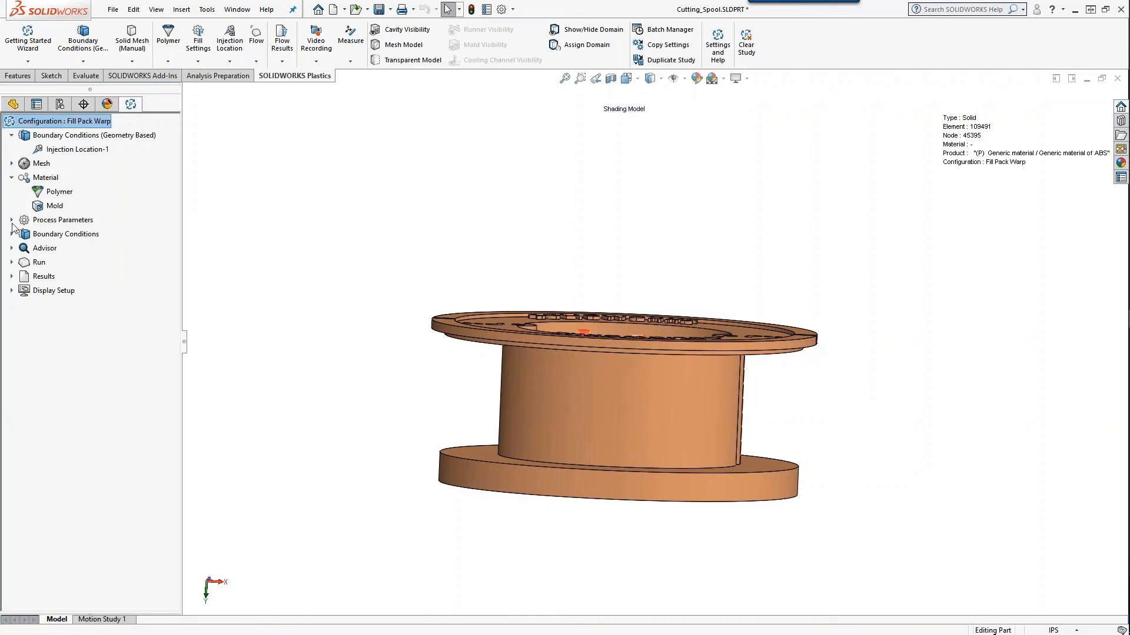
# Open the flow results and animate the Fill Time plot while viewing the spool from above, stopping the animation after checking the filling pattern.
pyautogui.click(12, 276)
pyautogui.rightClick(66, 291)
pyautogui.click(76, 299)
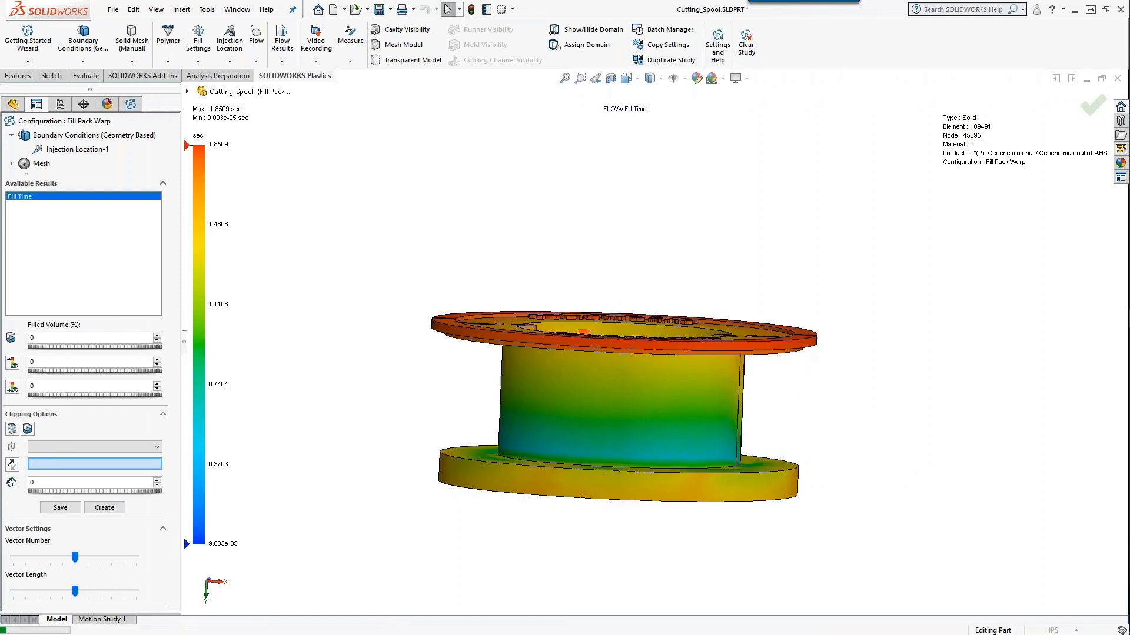
pyautogui.click(12, 436)
pyautogui.click(30, 550)
pyautogui.click(27, 436)
pyautogui.moveTo(413, 253); pyautogui.dragTo(478, 376, button='middle')
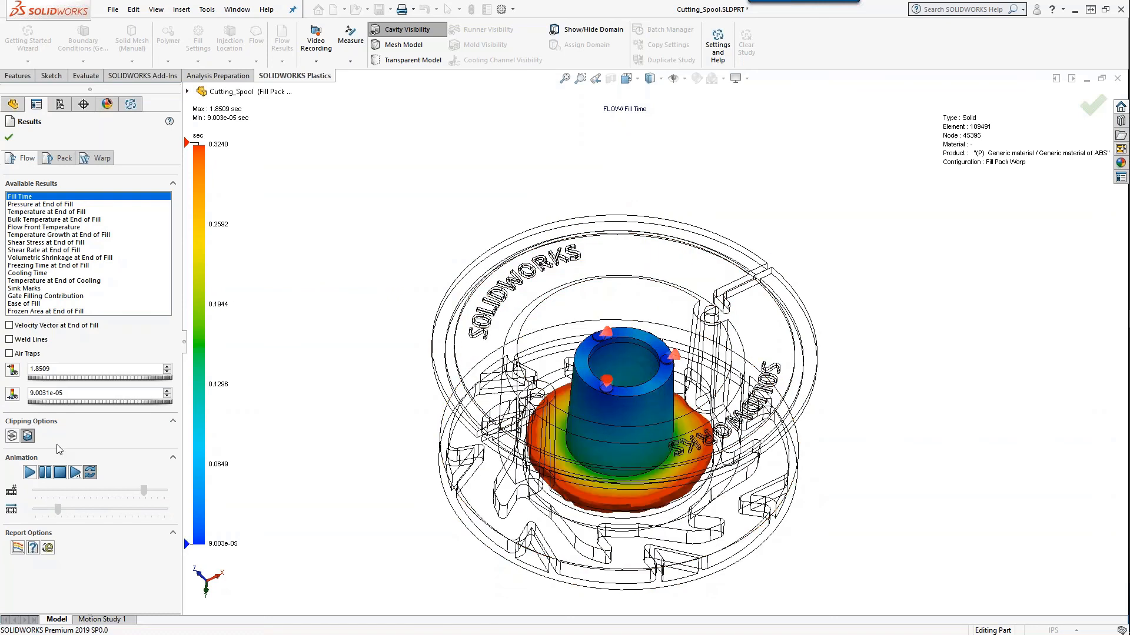
pyautogui.click(61, 472)
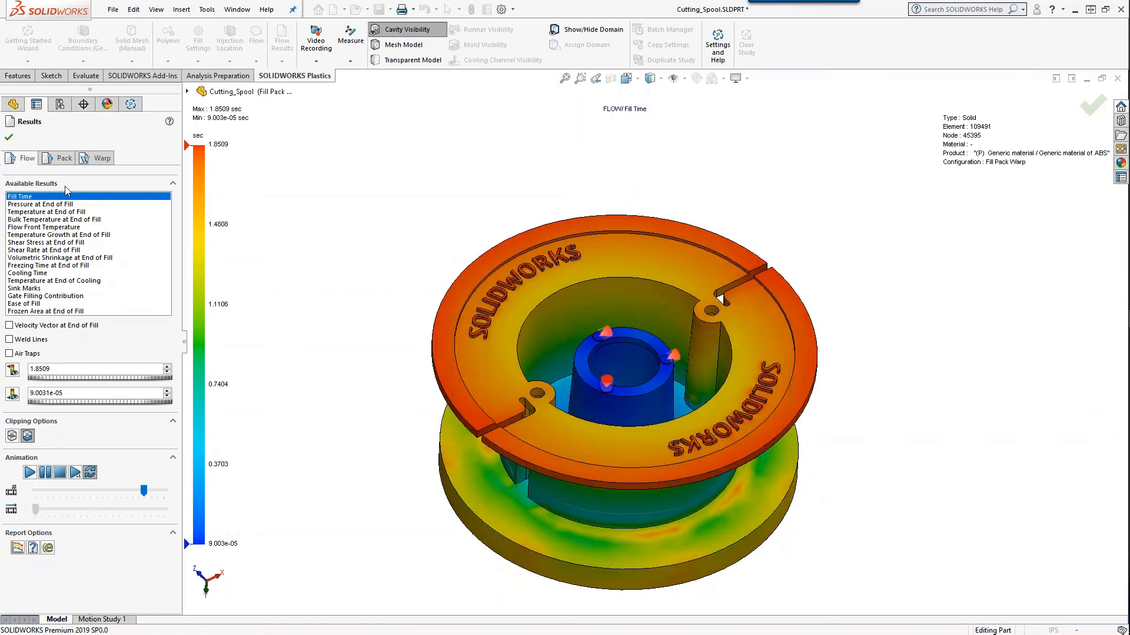
# Display the Total Stress Displacement plot from the warp results and enlarge the results pane to reach the component options.
pyautogui.click(92, 161)
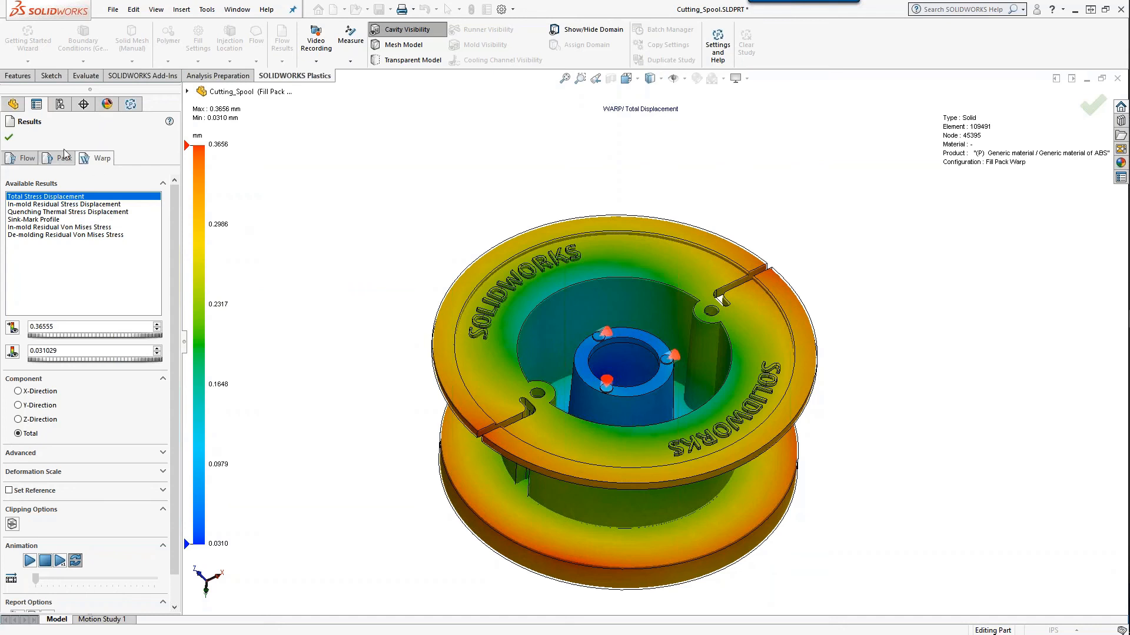
pyautogui.click(131, 105)
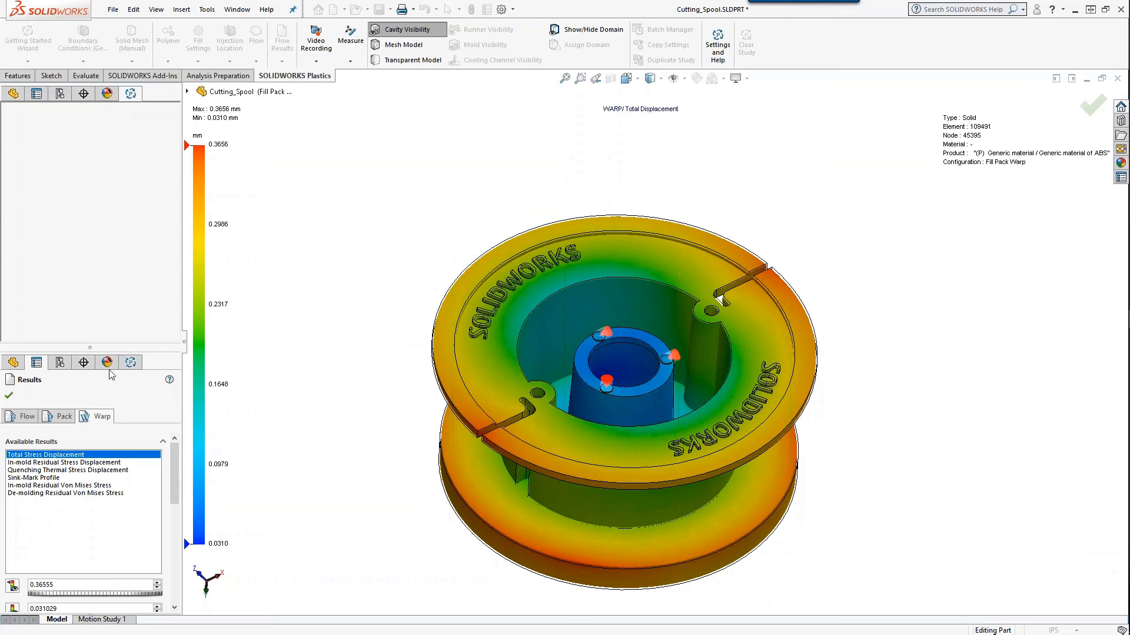
pyautogui.moveTo(90, 347); pyautogui.dragTo(90, 205)
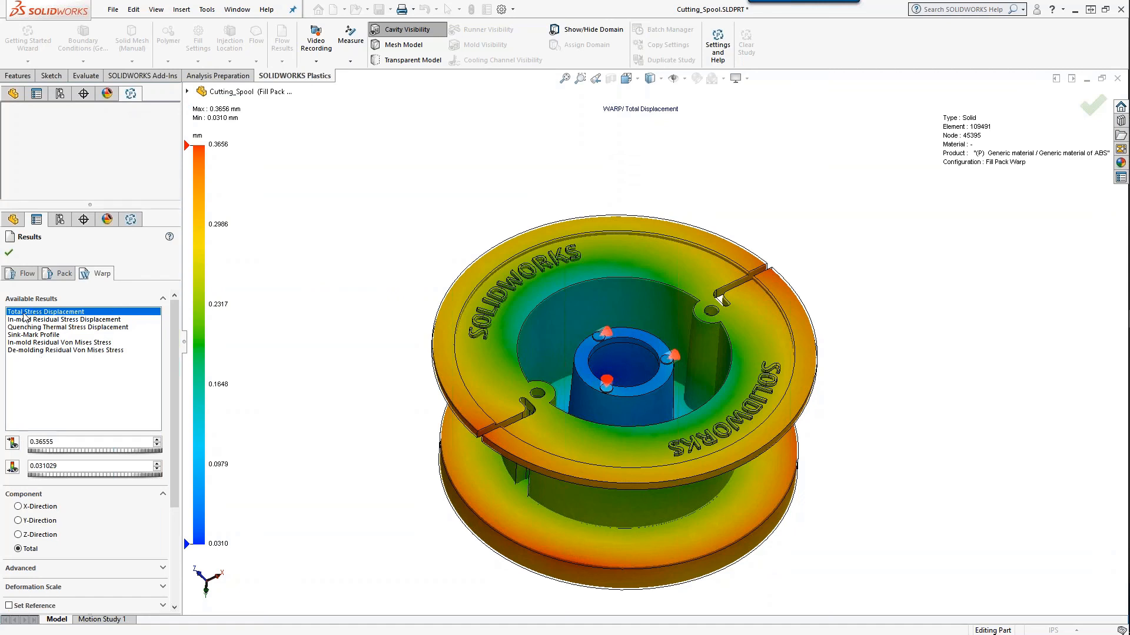
pyautogui.moveTo(138, 206); pyautogui.dragTo(138, 121)
pyautogui.scroll(-3, 174, 326)
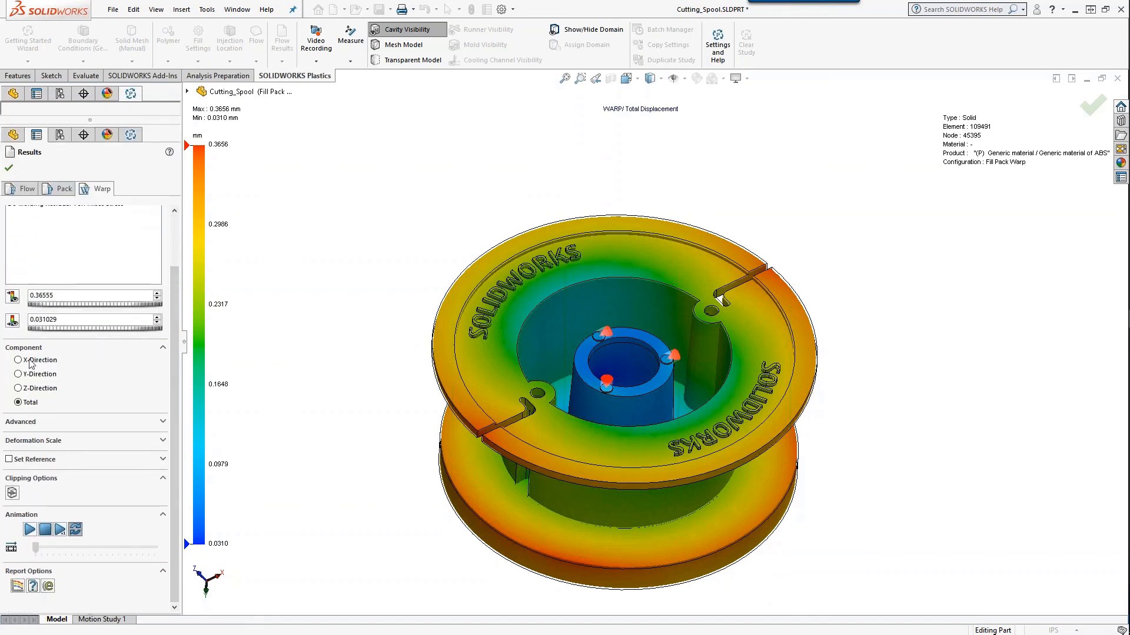
# Compare the X, Y and Z displacement components, return to Total and examine the warped spool from several angles.
pyautogui.click(21, 361)
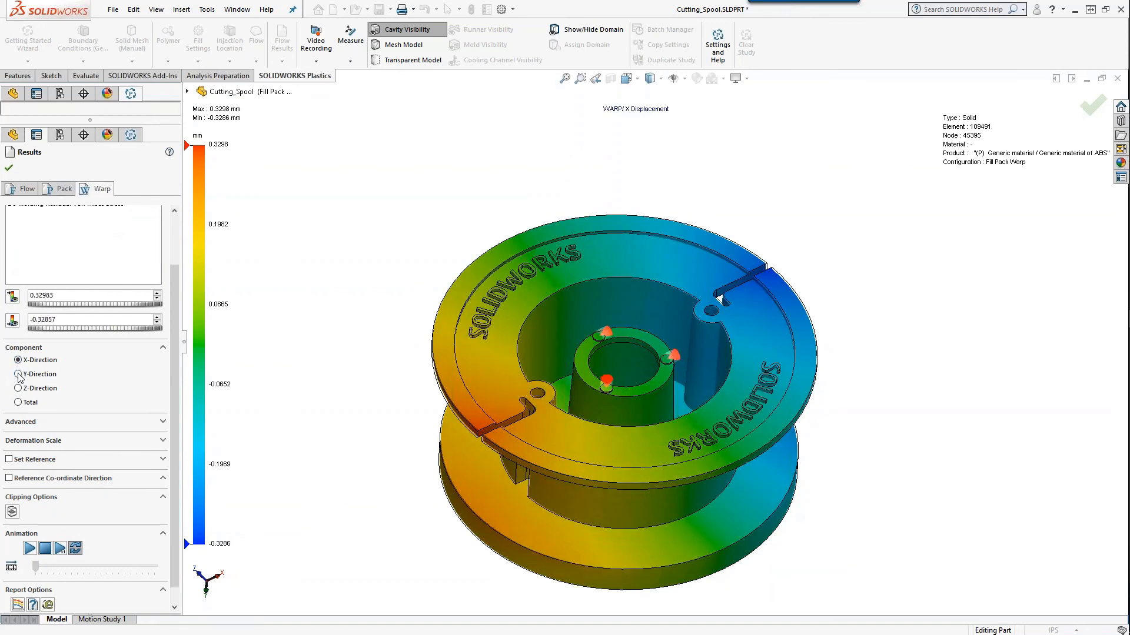
pyautogui.click(19, 375)
pyautogui.click(20, 389)
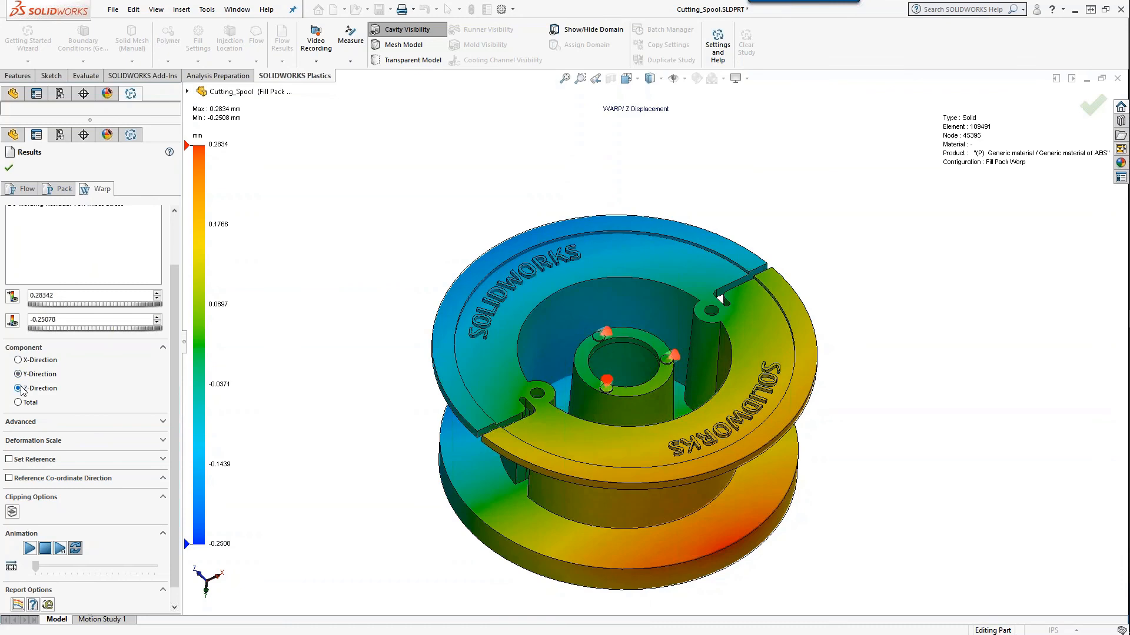
pyautogui.click(19, 403)
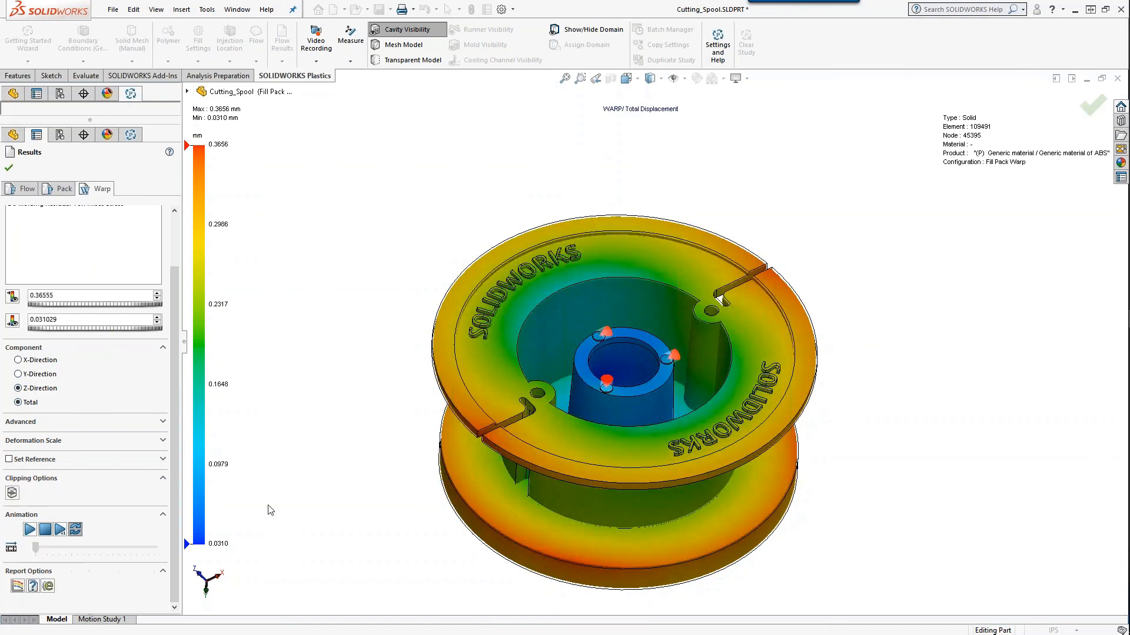
pyautogui.moveTo(368, 500); pyautogui.dragTo(335, 404, button='middle')
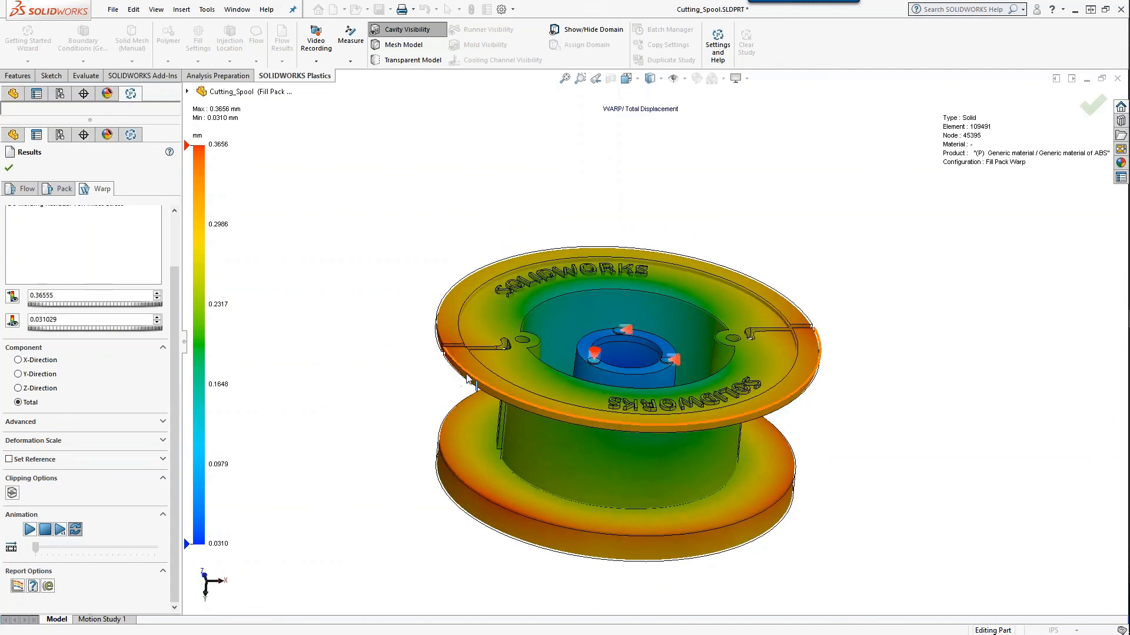
pyautogui.moveTo(404, 492); pyautogui.dragTo(423, 509, button='middle')
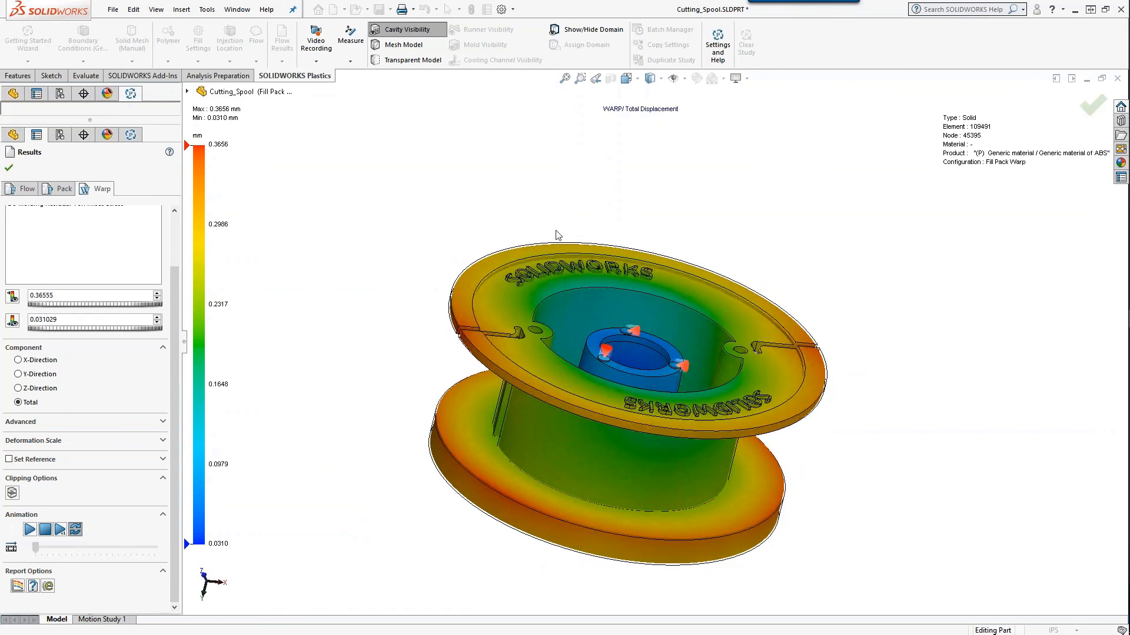
pyautogui.moveTo(586, 438); pyautogui.dragTo(556, 501, button='middle')
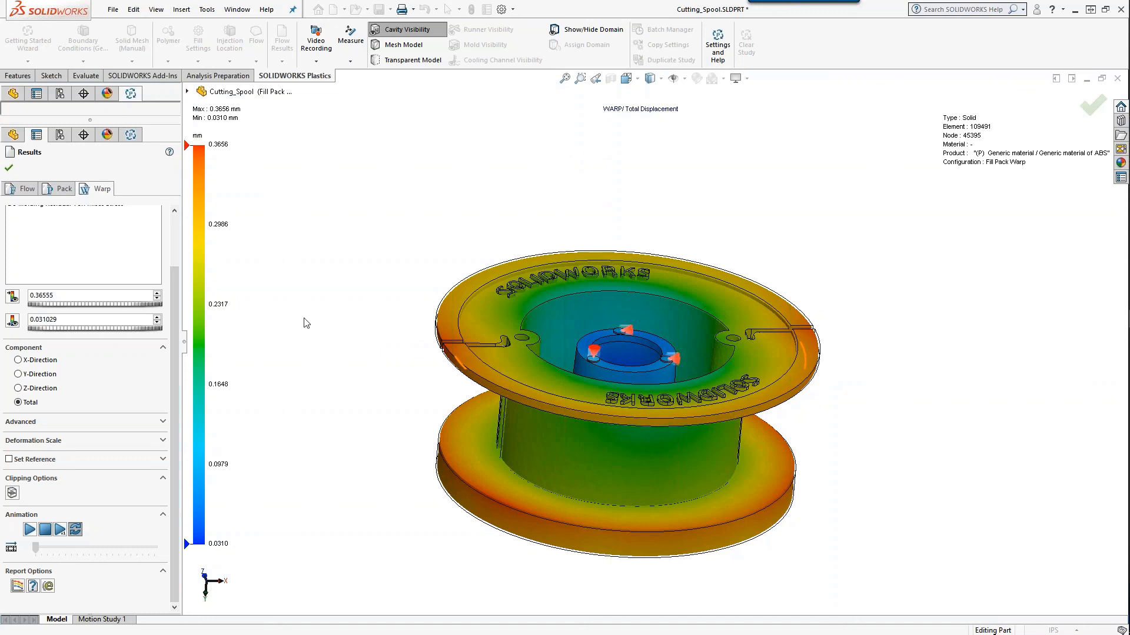
# Set the deformation scale of the Total Stress Displacement plot to 7 and inspect the exaggerated shape against the original outline.
pyautogui.moveTo(179, 421); pyautogui.dragTo(180, 370)
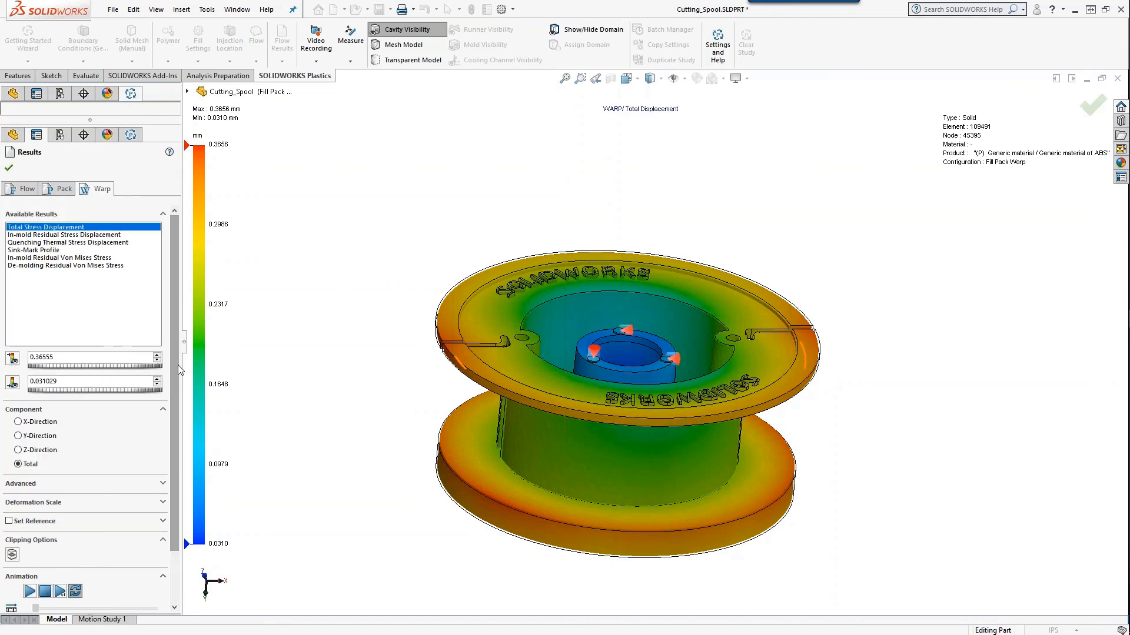
pyautogui.click(51, 504)
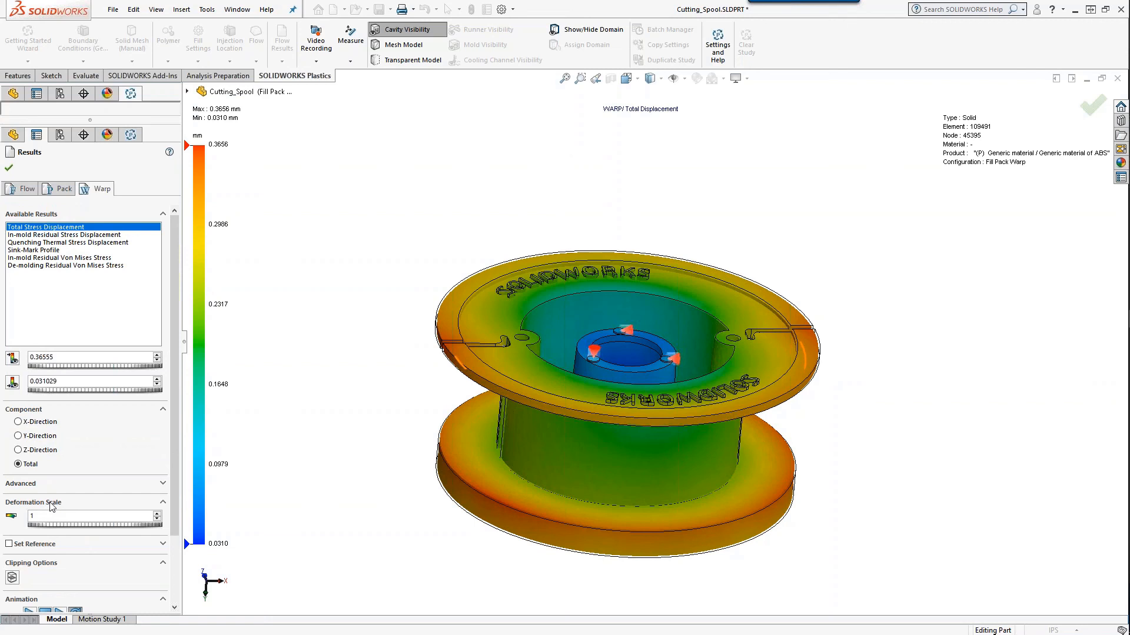
pyautogui.click(157, 514)
pyautogui.click(156, 514)
pyautogui.click(156, 514)
pyautogui.click(156, 514)
pyautogui.click(157, 514)
pyautogui.click(157, 514)
pyautogui.moveTo(486, 468); pyautogui.dragTo(563, 507, button='middle')
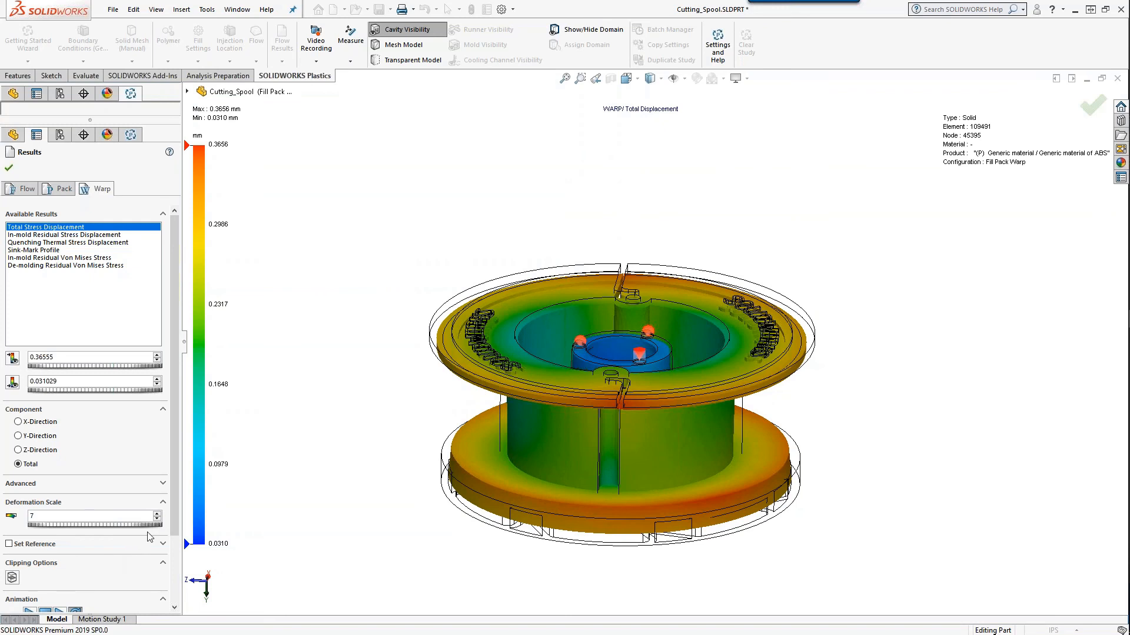
pyautogui.scroll(-3, 173, 528)
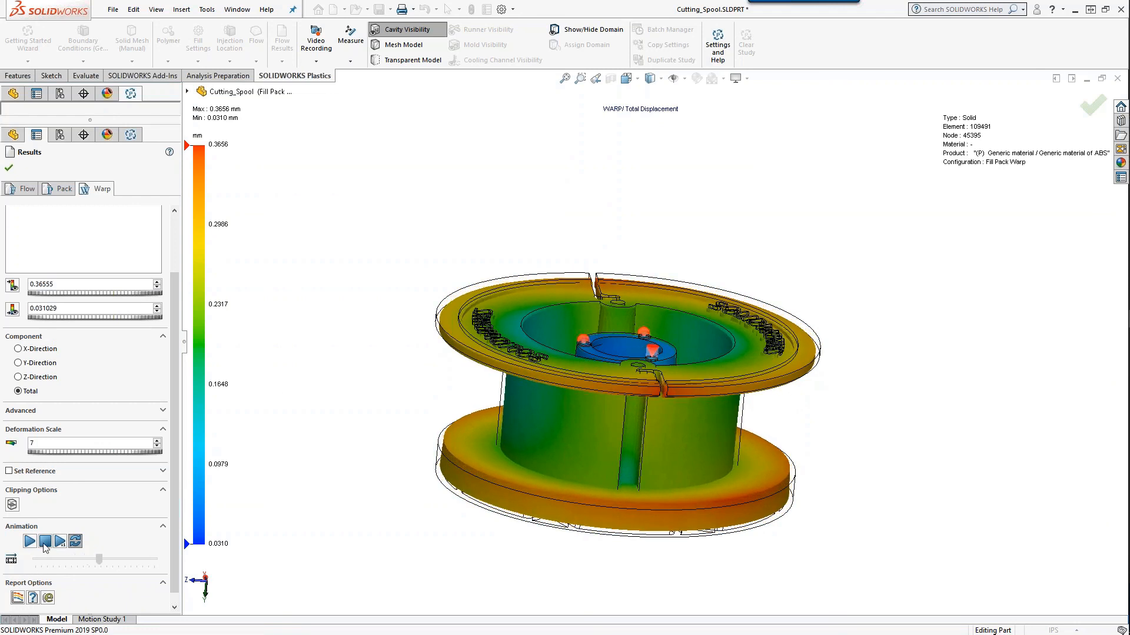
# Show the advanced value options and examine the In-mold Residual Stress Displacement, Quenching Thermal Stress Displacement and Sink-Mark Profile plots.
pyautogui.click(162, 411)
pyautogui.moveTo(176, 425); pyautogui.dragTo(176, 371)
pyautogui.click(47, 235)
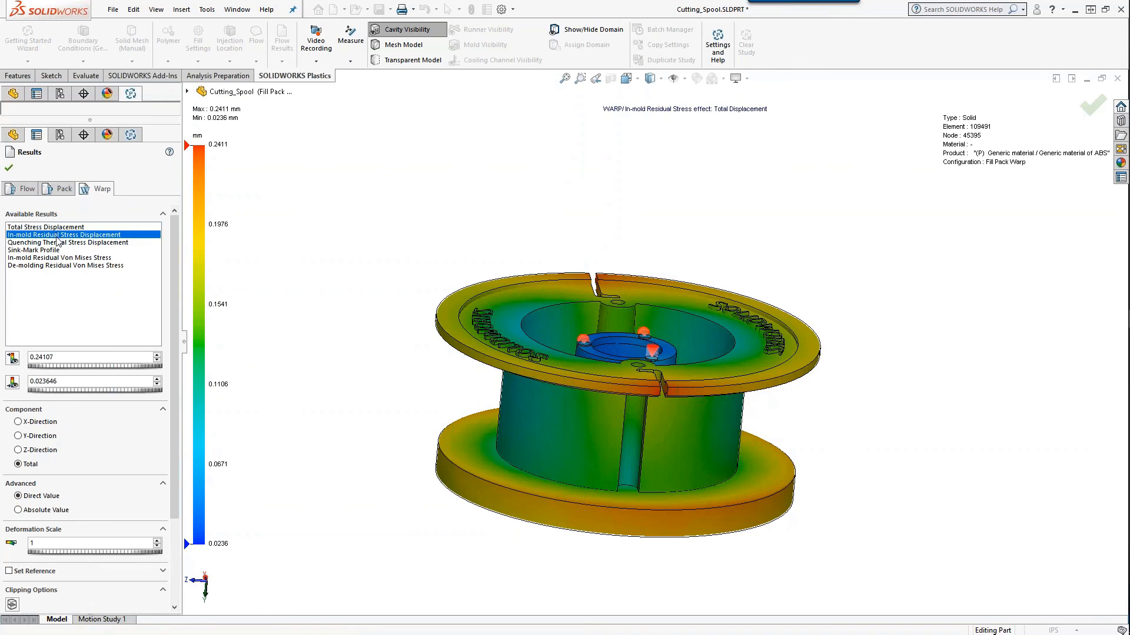
pyautogui.click(42, 244)
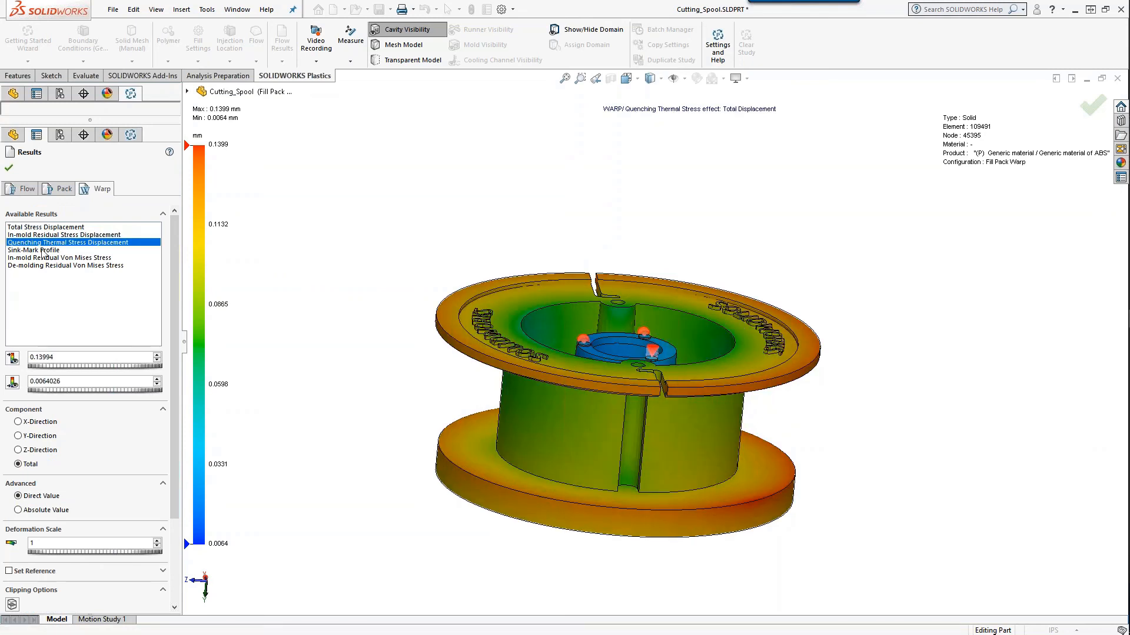
pyautogui.click(42, 250)
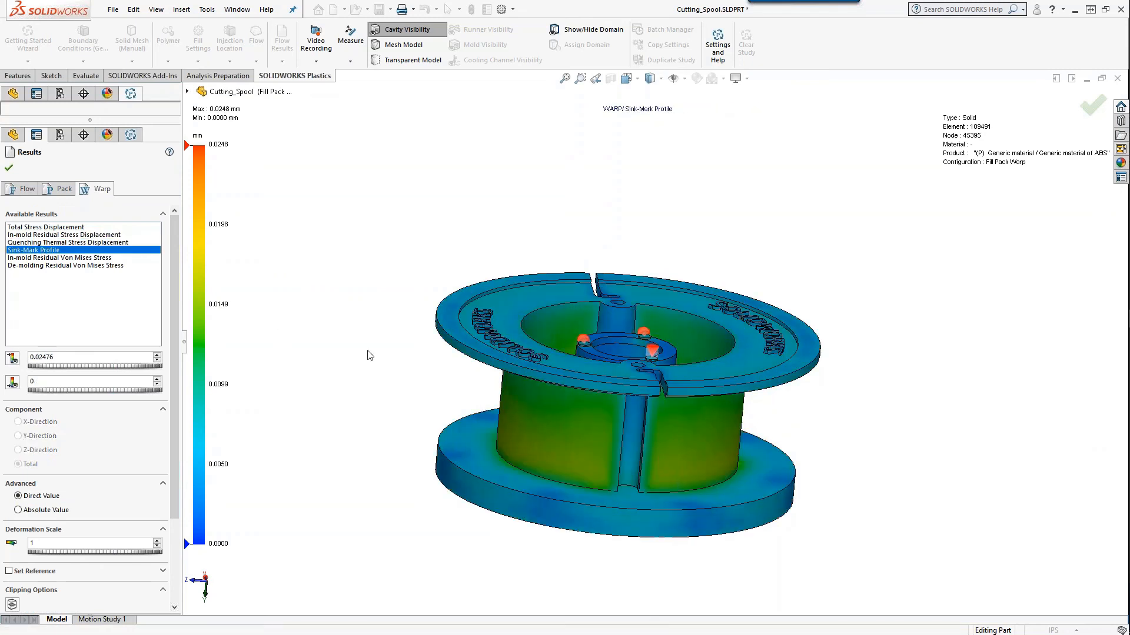
pyautogui.moveTo(277, 328); pyautogui.dragTo(369, 373, button='middle')
# Compare the In-mold and De-molding Residual Von Mises Stress plots with the Sink-Mark Profile, inspecting the spool from different angles.
pyautogui.click(47, 258)
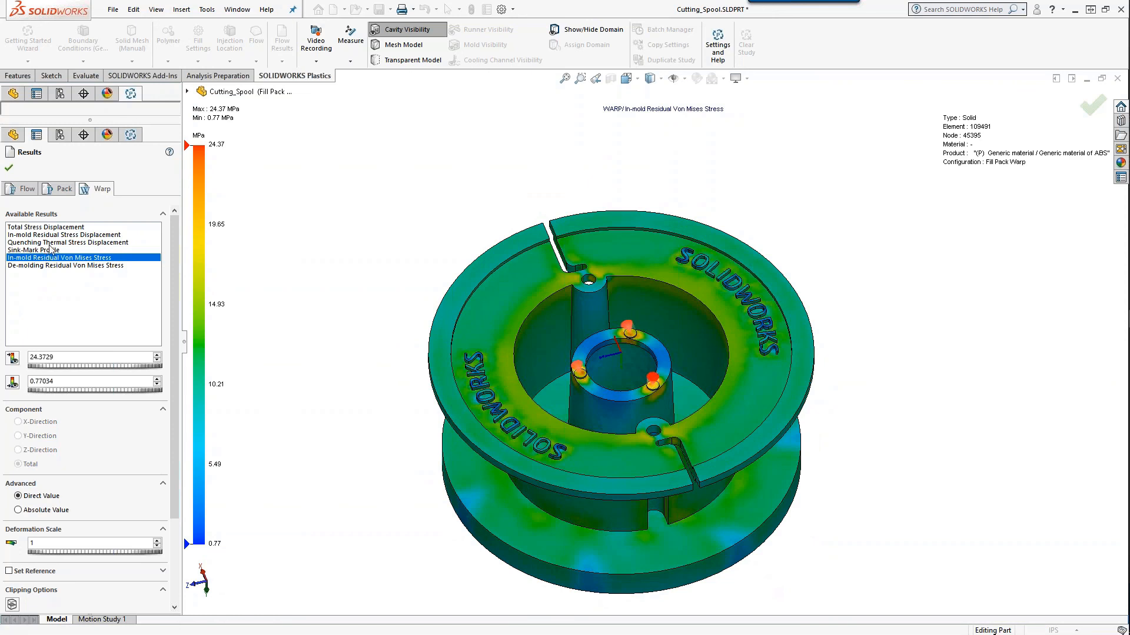
pyautogui.click(59, 251)
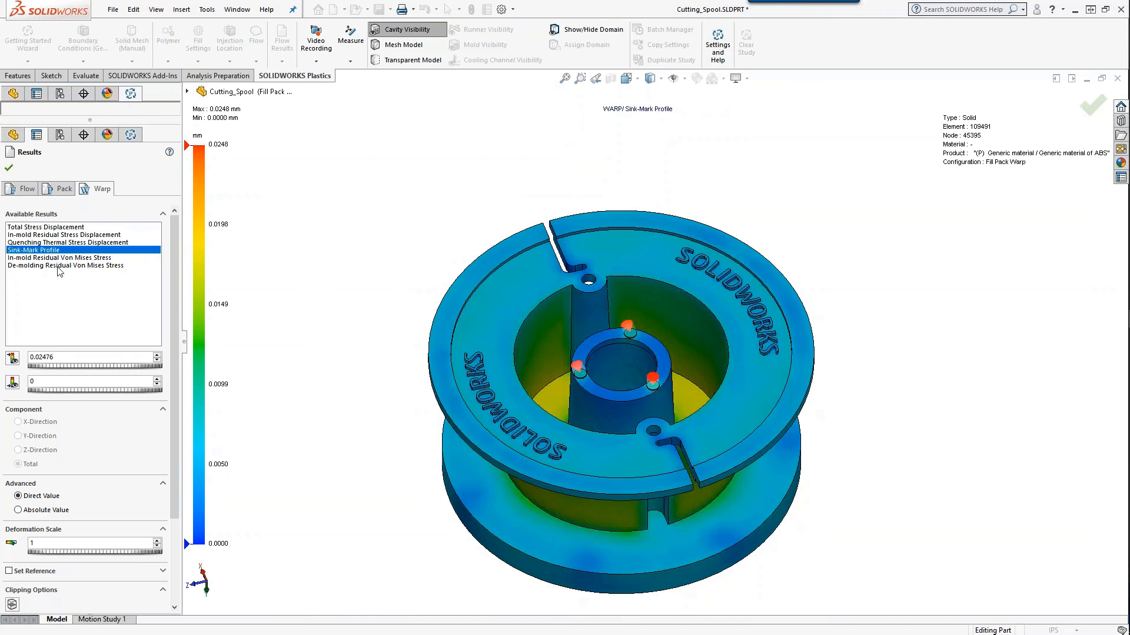
pyautogui.click(62, 259)
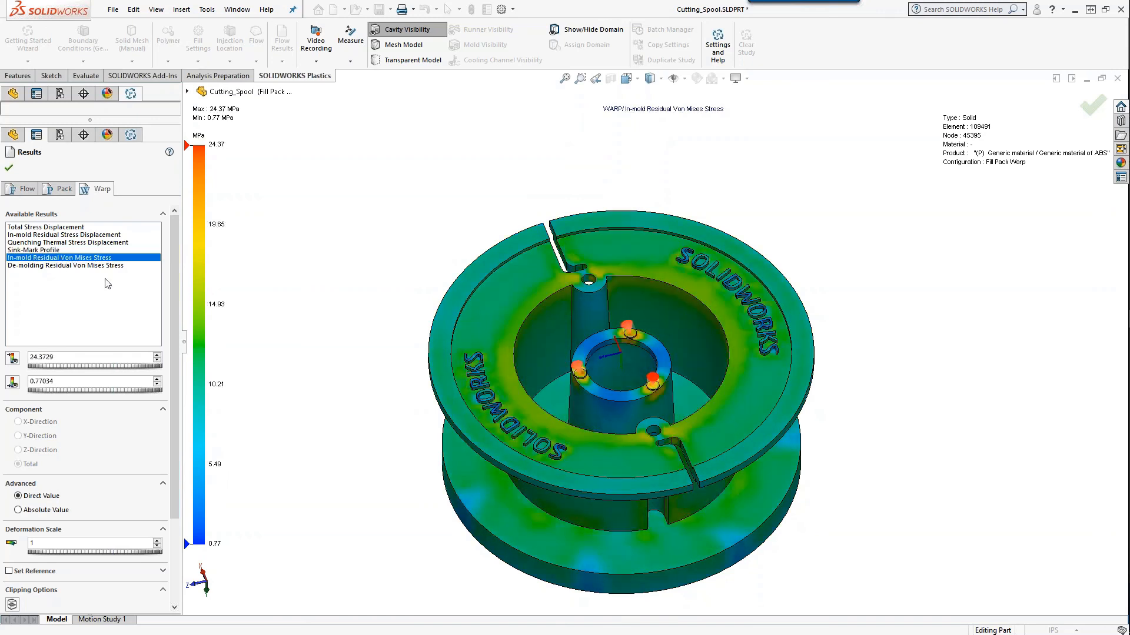
pyautogui.moveTo(415, 450); pyautogui.dragTo(390, 443, button='middle')
pyautogui.click(55, 265)
pyautogui.moveTo(306, 310); pyautogui.dragTo(330, 313, button='middle')
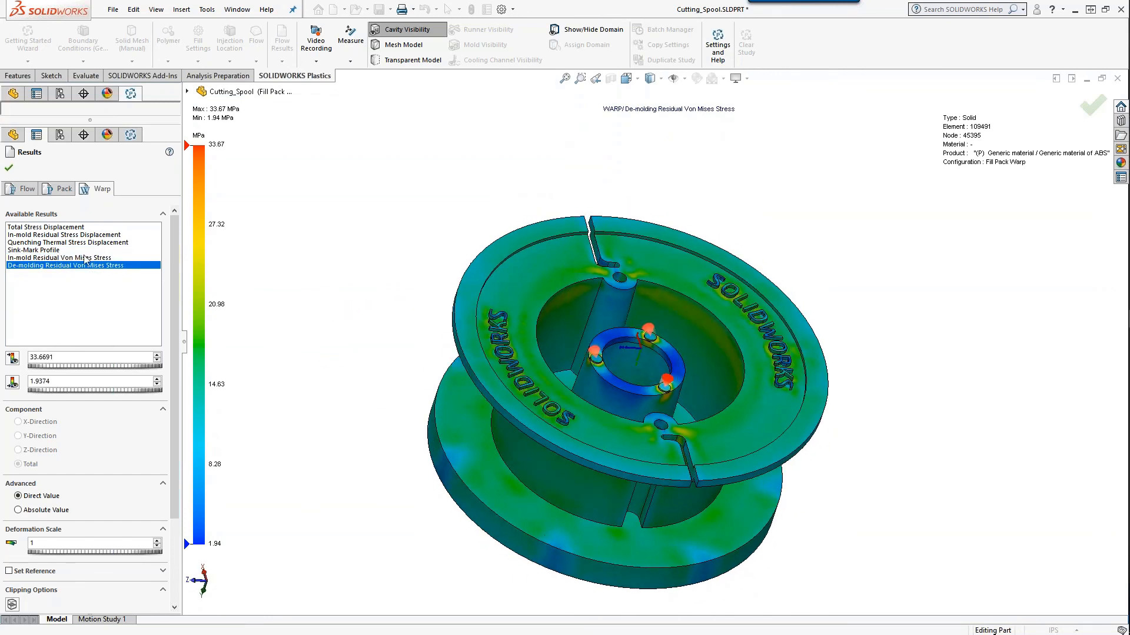
# Redisplay the Total Stress Displacement plot, close the results and show the list of spool configurations.
pyautogui.click(36, 227)
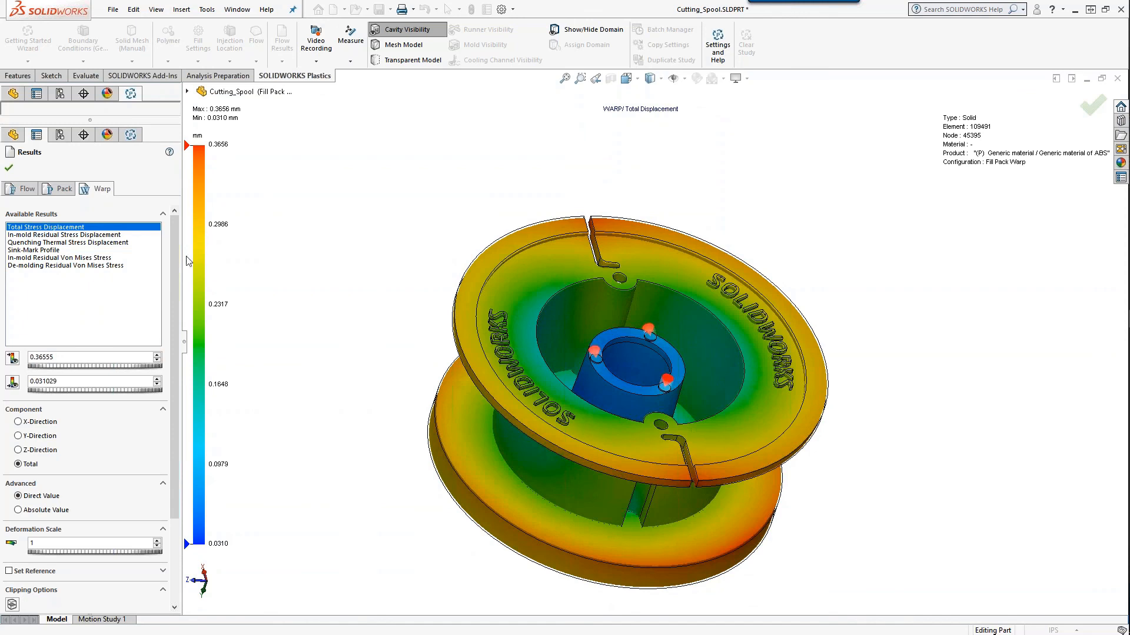
pyautogui.moveTo(183, 258); pyautogui.dragTo(211, 246)
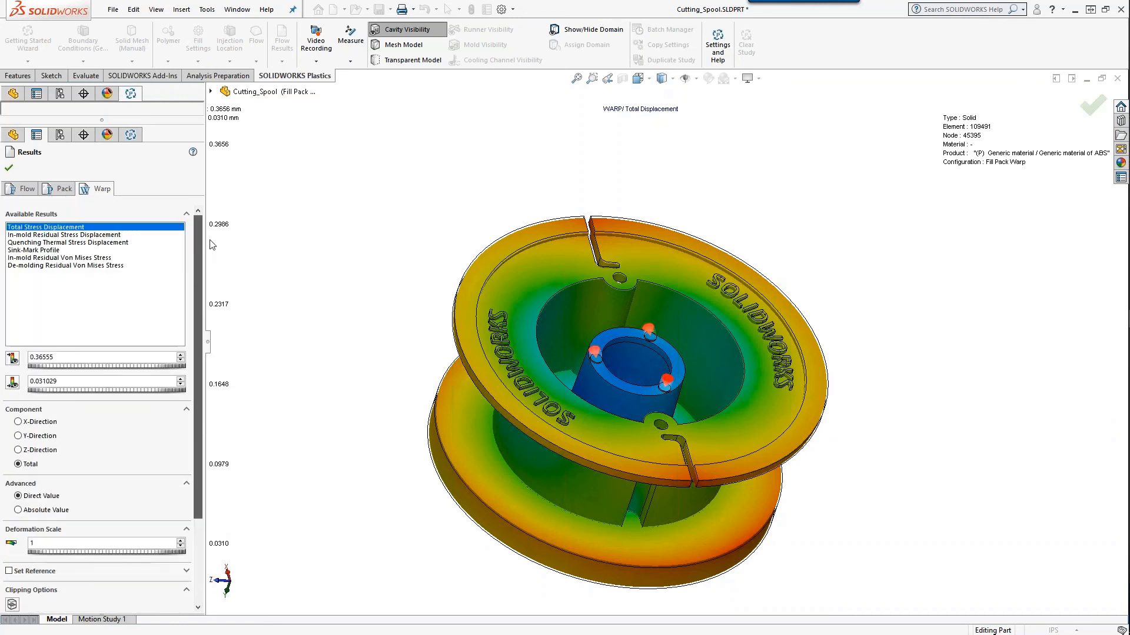
pyautogui.click(9, 170)
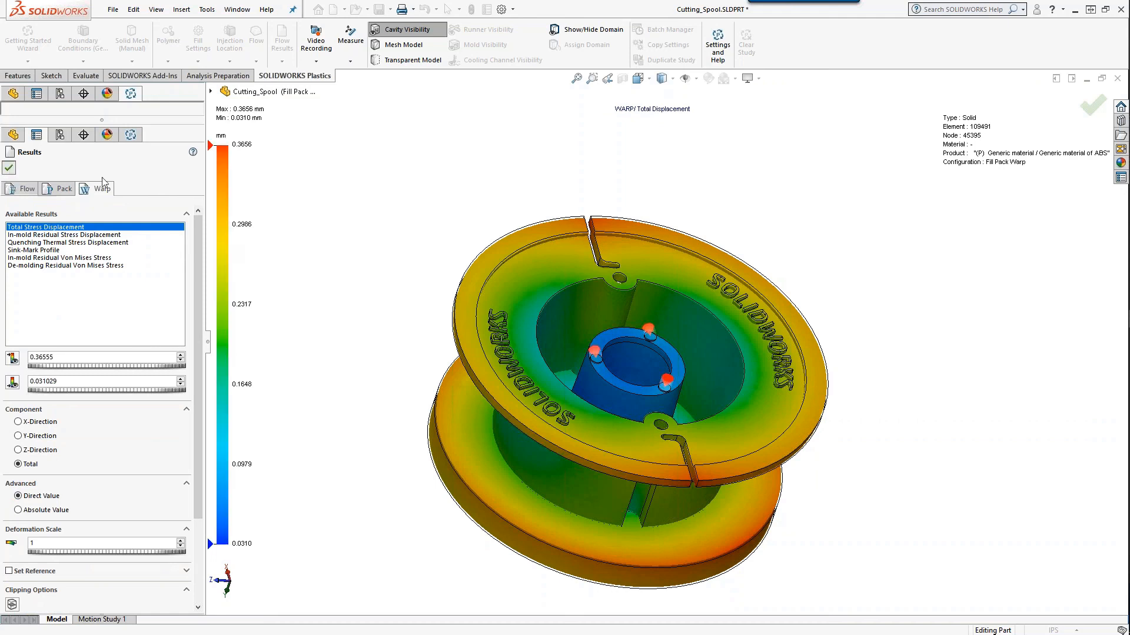
pyautogui.click(60, 106)
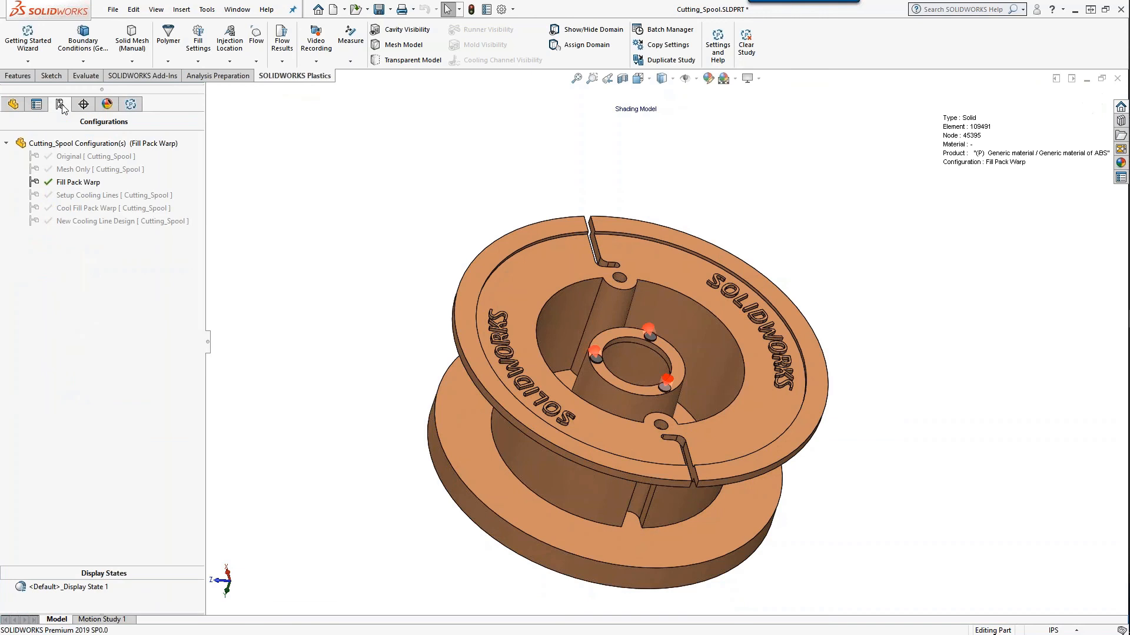
# Activate the Setup Cooling Lines configuration and expand the mesh entry in its simulation tree.
pyautogui.doubleClick(106, 197)
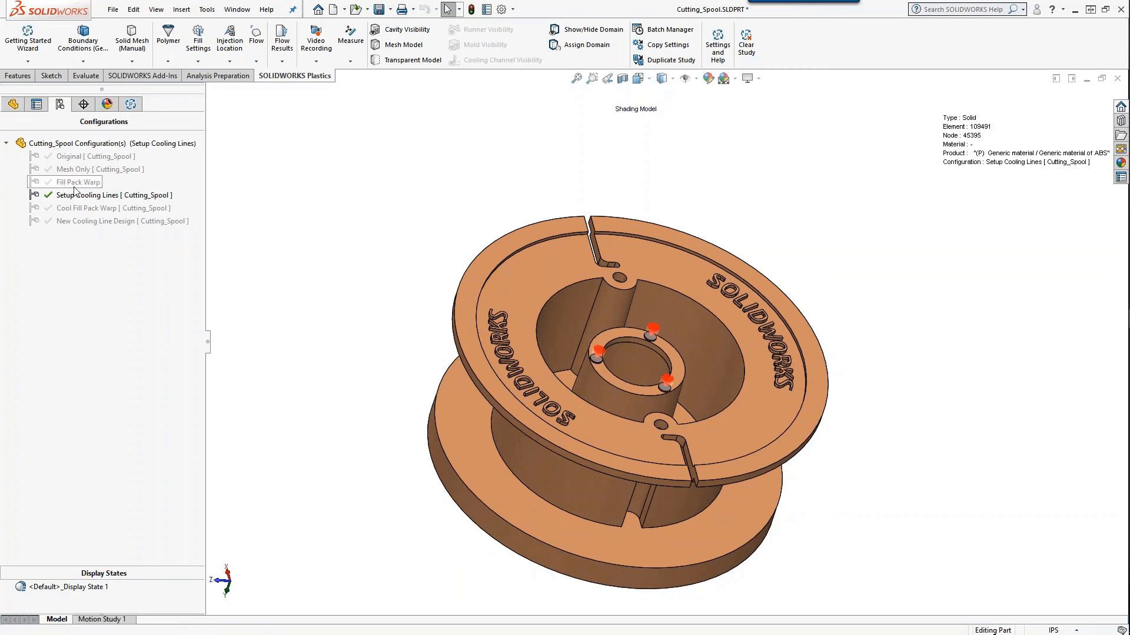
pyautogui.click(140, 104)
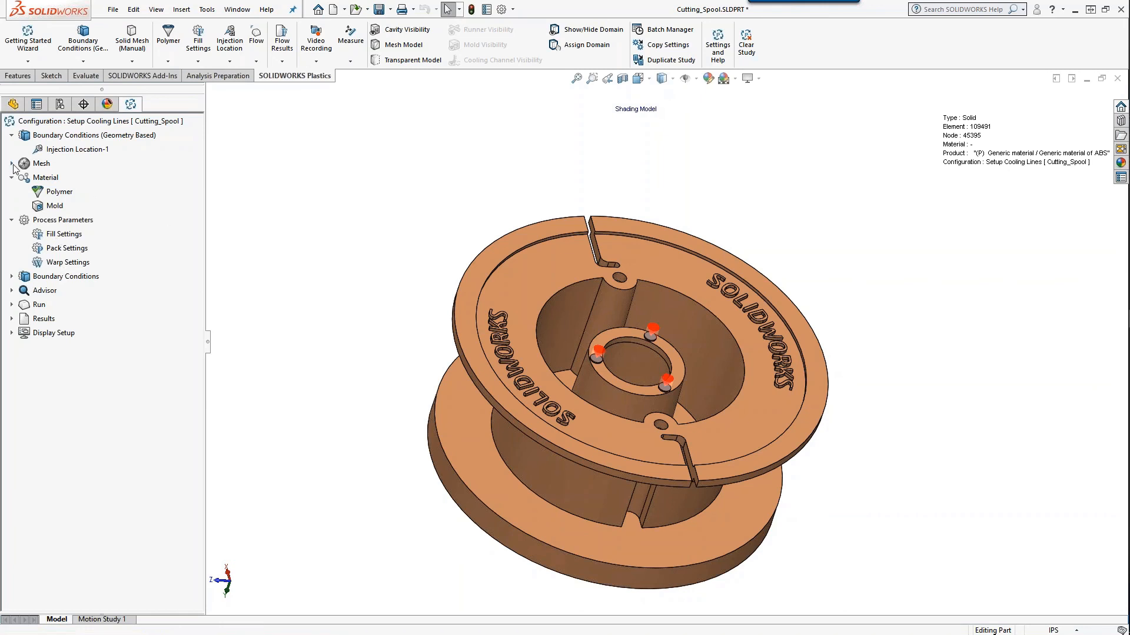
pyautogui.click(12, 164)
pyautogui.rightClick(82, 178)
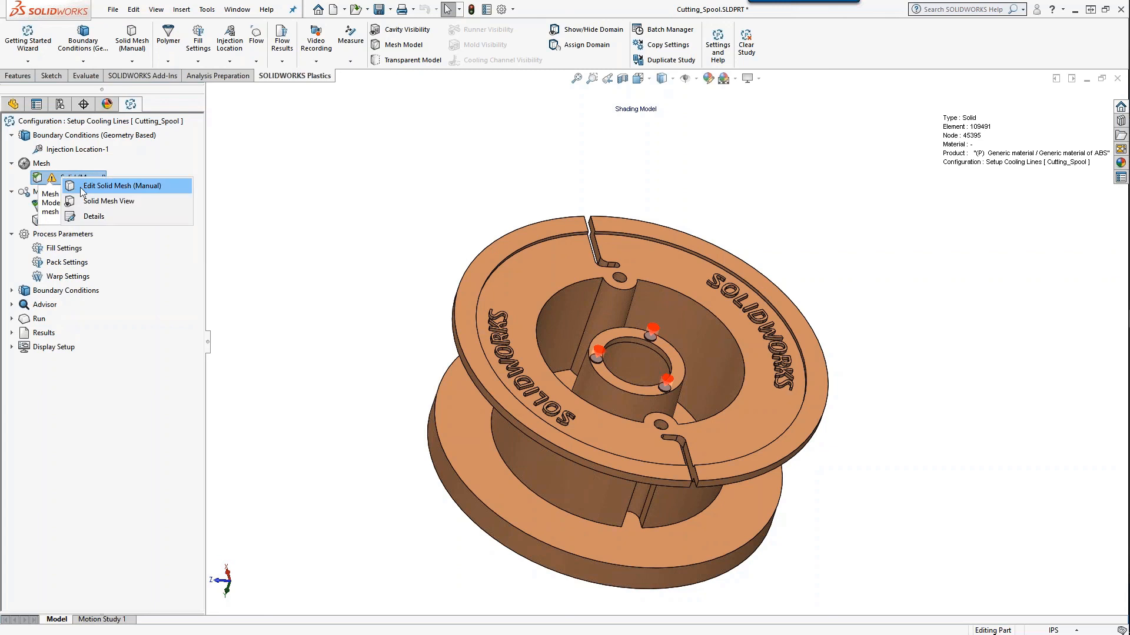
pyautogui.click(112, 186)
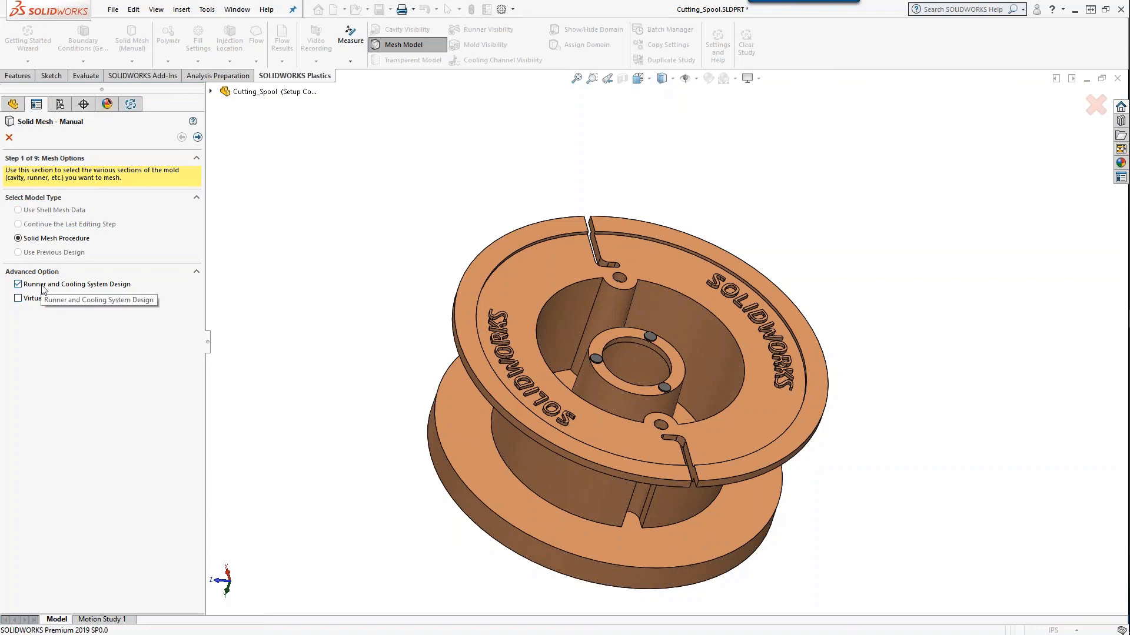
pyautogui.click(198, 137)
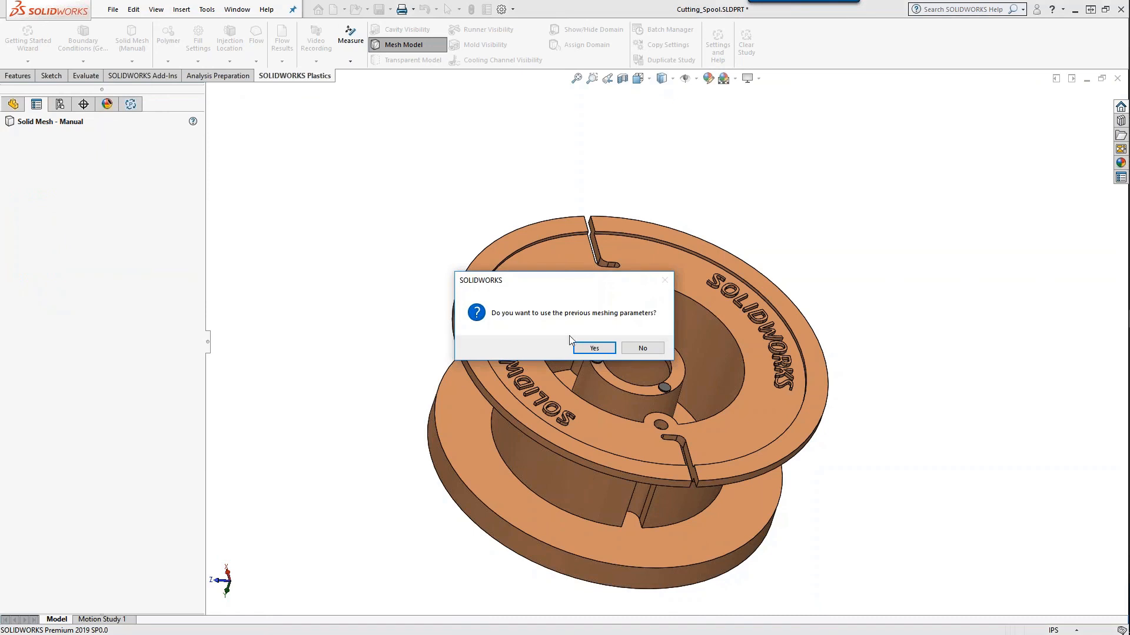
pyautogui.click(593, 348)
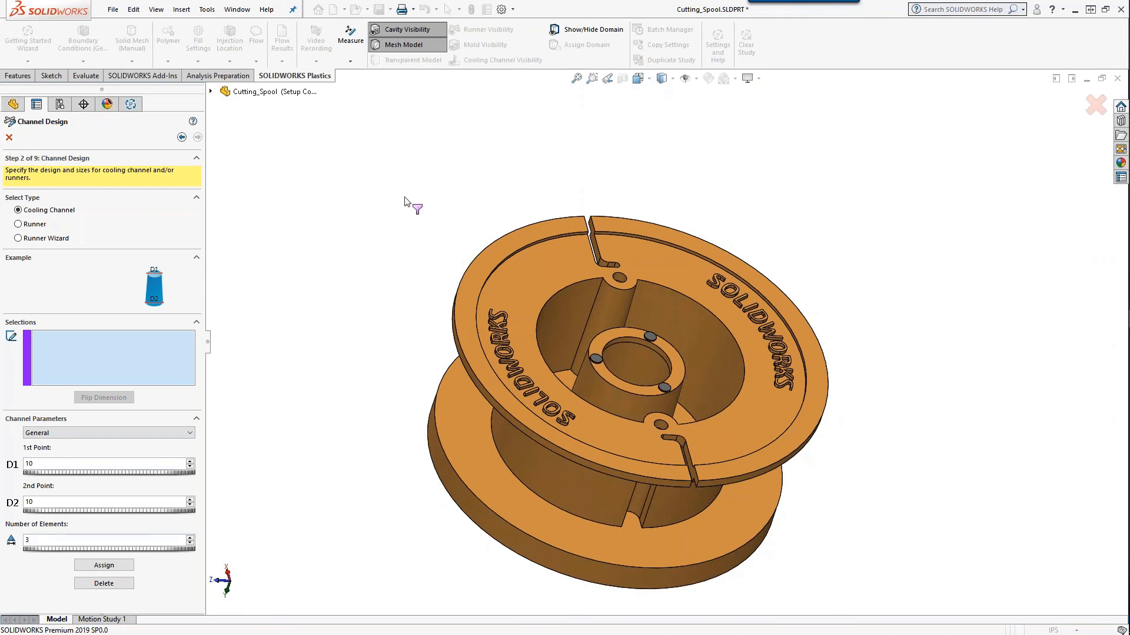
pyautogui.click(9, 139)
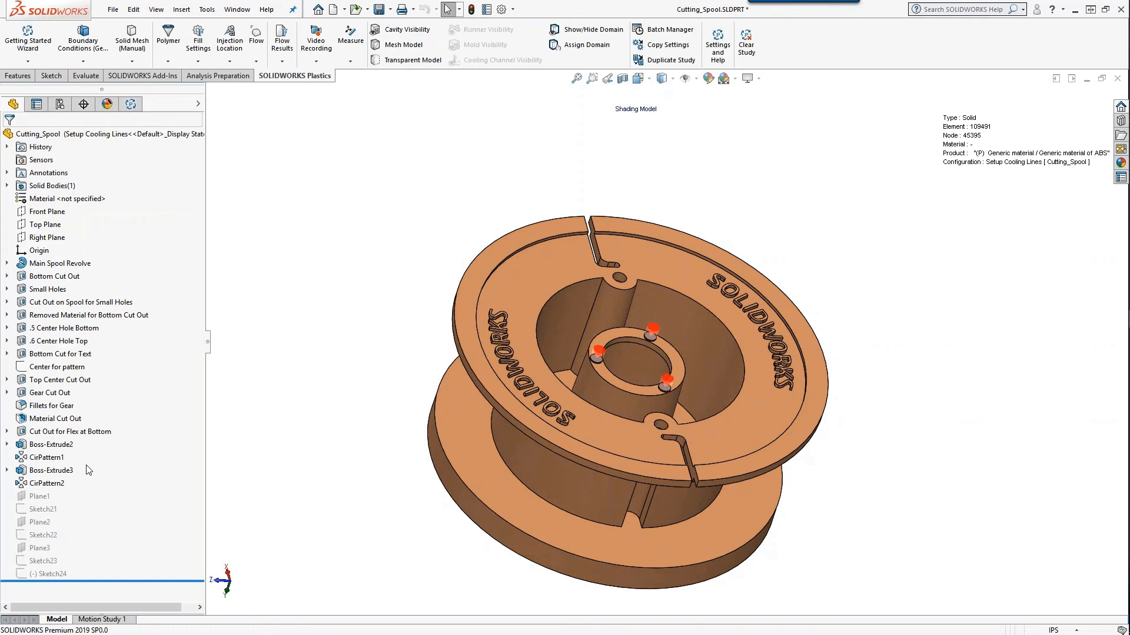
# Show the hidden sketches Sketch21 to Sketch24 that contain the cooling lines around the spool.
pyautogui.click(41, 496)
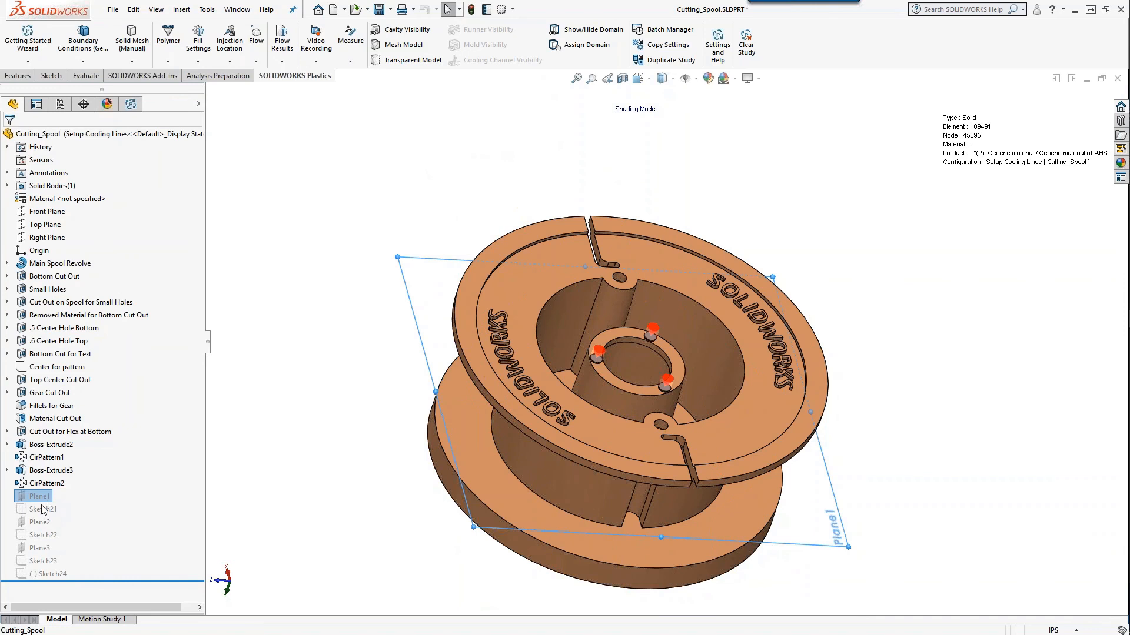
pyautogui.keyDown('shift'); pyautogui.click(44, 561); pyautogui.keyUp('shift')
pyautogui.rightClick(44, 561)
pyautogui.click(51, 382)
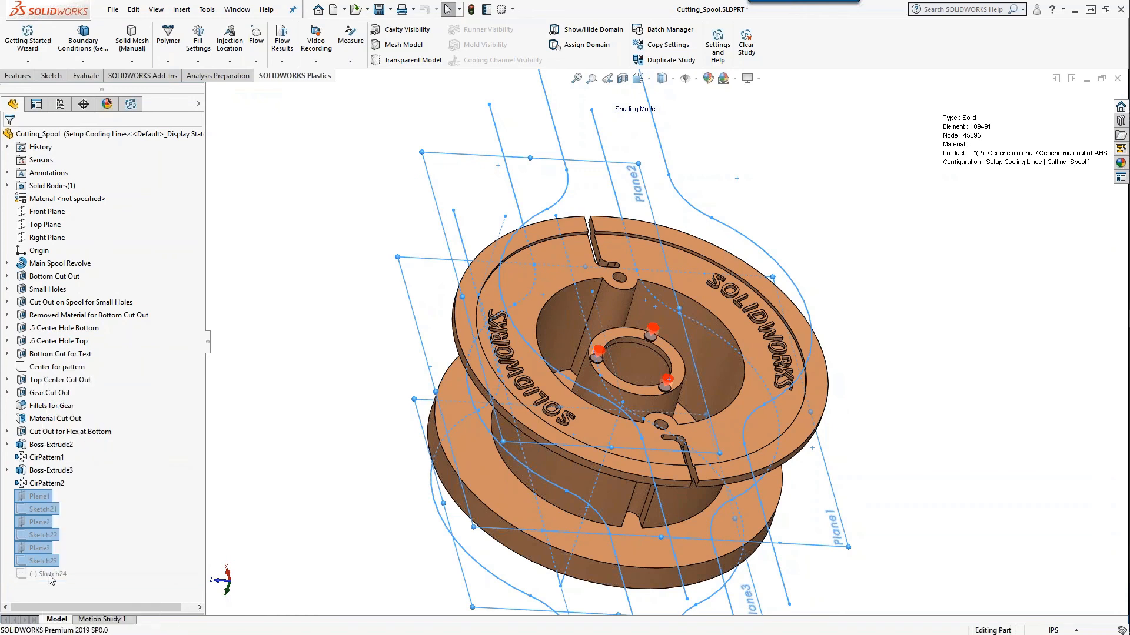
pyautogui.moveTo(727, 424)
pyautogui.mouseDown(button='middle')
pyautogui.moveTo(891, 373)
pyautogui.moveTo(873, 368)
pyautogui.moveTo(889, 368)
pyautogui.moveTo(827, 234)
pyautogui.moveTo(761, 237)
pyautogui.moveTo(815, 248)
pyautogui.moveTo(800, 259)
pyautogui.moveTo(789, 315)
pyautogui.moveTo(789, 265)
pyautogui.moveTo(771, 283)
pyautogui.mouseUp(button='middle')
# Edit the manual solid mesh with Runner and Cooling System Design enabled, reusing the previous meshing parameters.
pyautogui.click(130, 105)
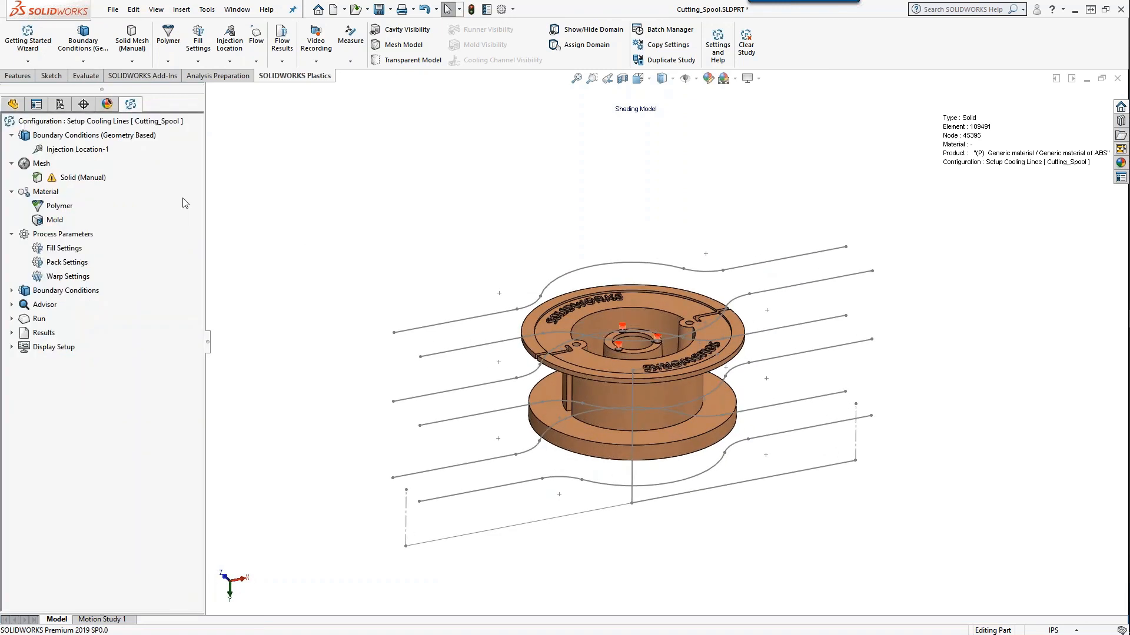
pyautogui.rightClick(78, 178)
pyautogui.click(148, 184)
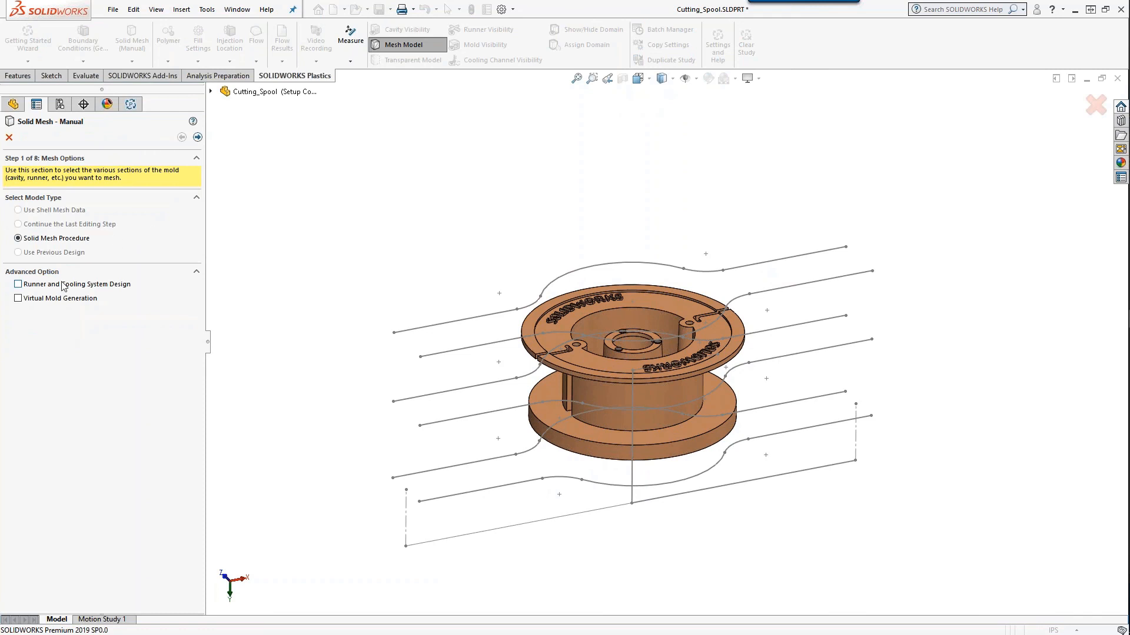
pyautogui.click(198, 137)
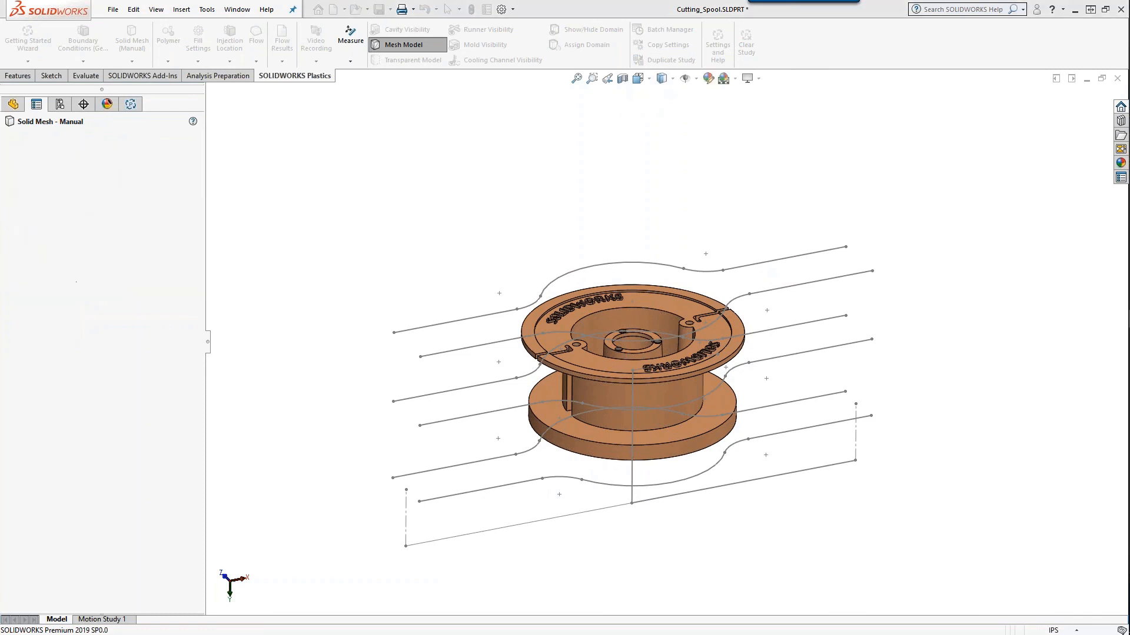
pyautogui.click(605, 349)
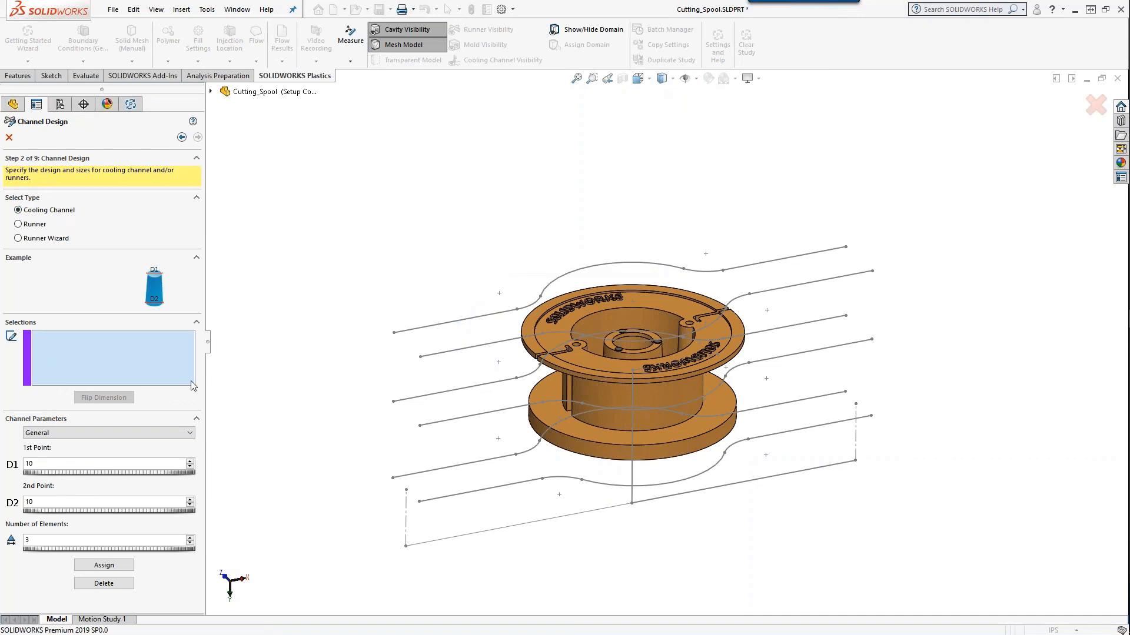
# Assign a General cooling channel with D1 and D2 of 10 and 3 elements to the rear sketch chain above the spool.
pyautogui.click(421, 334)
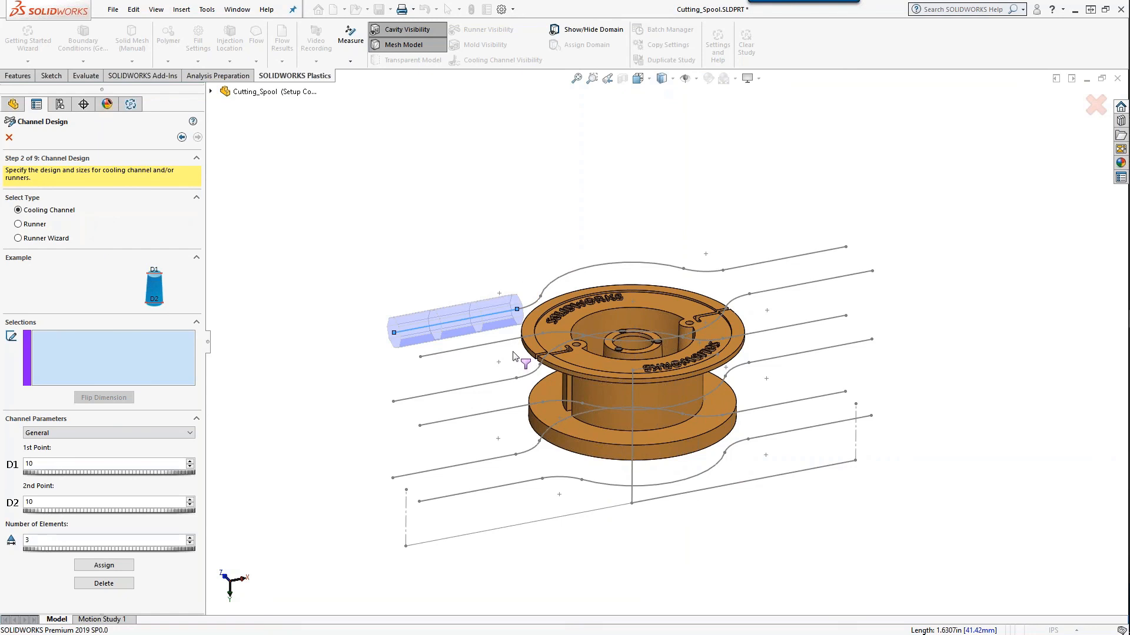
pyautogui.click(533, 302)
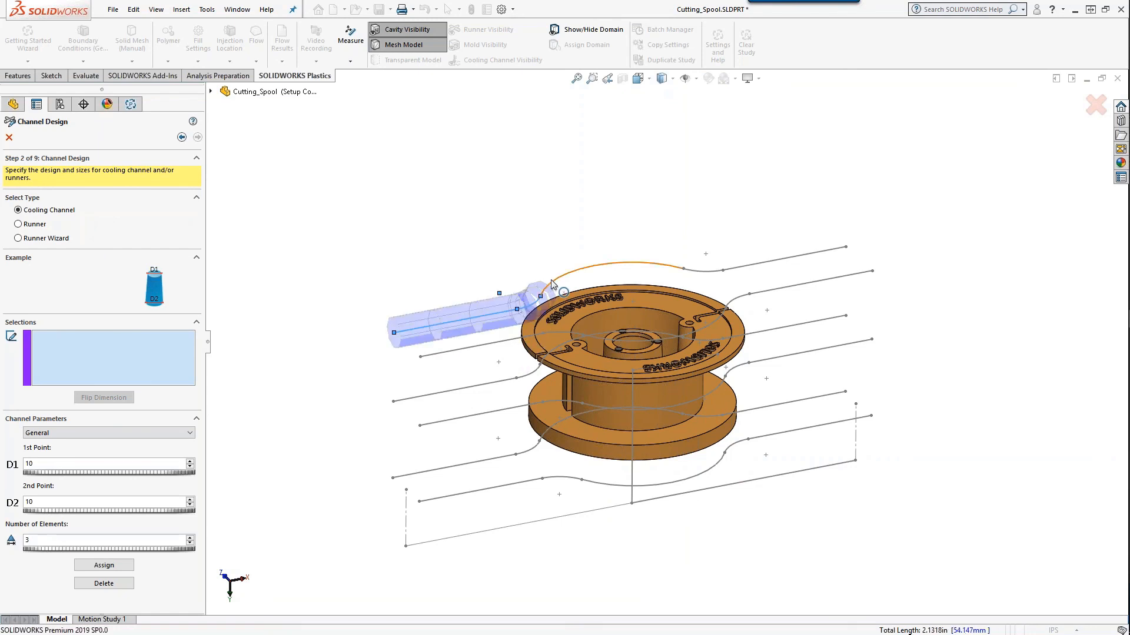
pyautogui.click(655, 265)
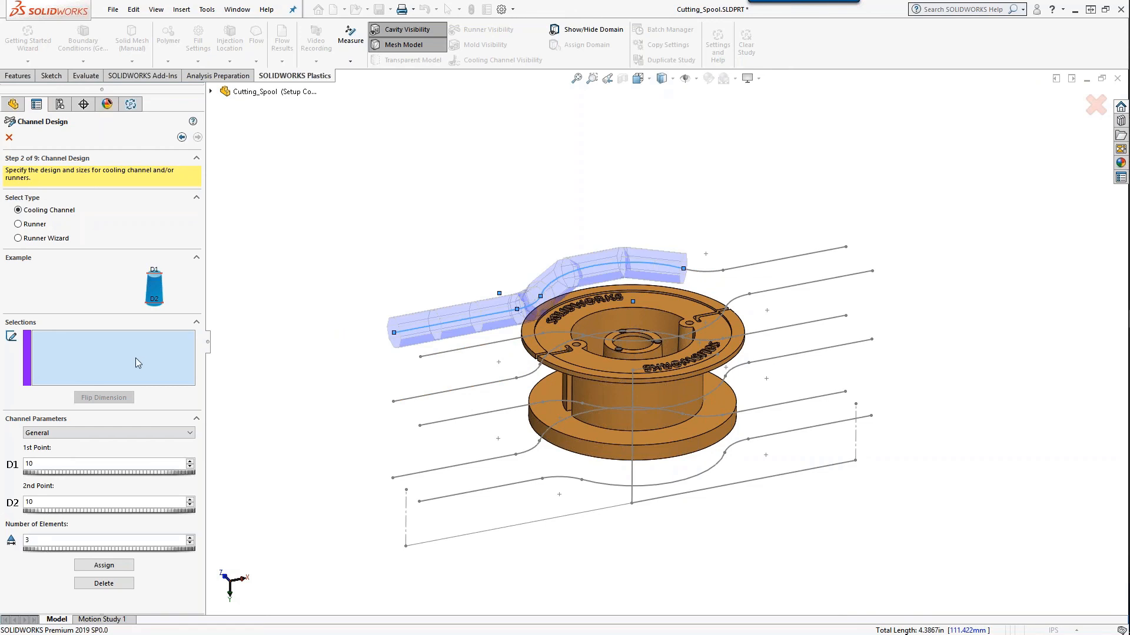
pyautogui.click(431, 327)
pyautogui.click(796, 263)
pyautogui.rightClick(794, 260)
pyautogui.click(833, 267)
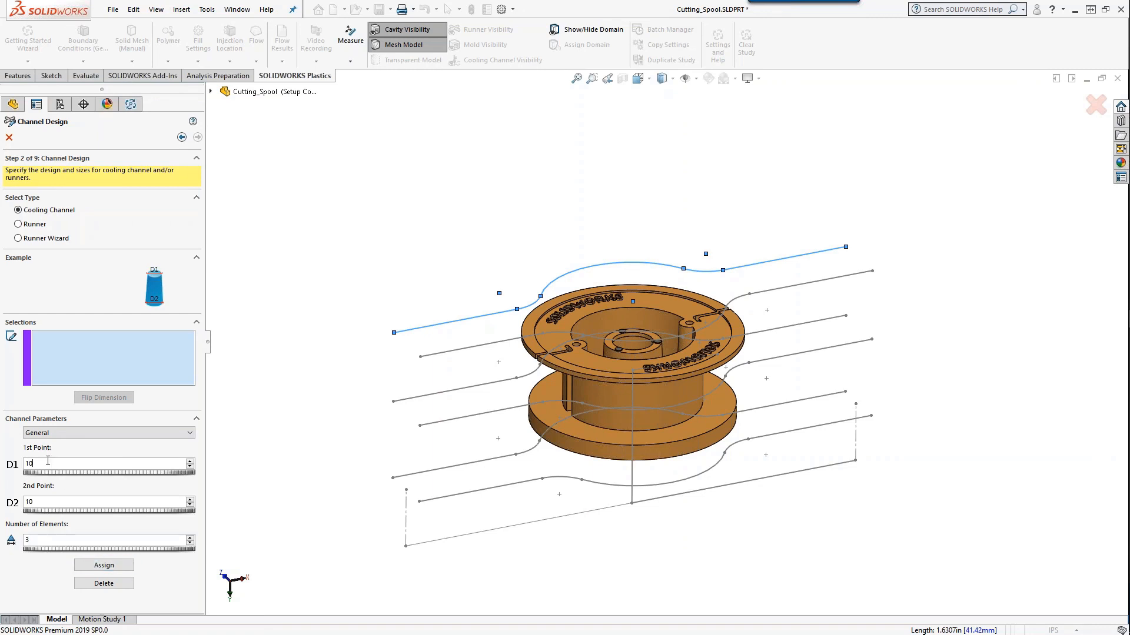
pyautogui.click(94, 566)
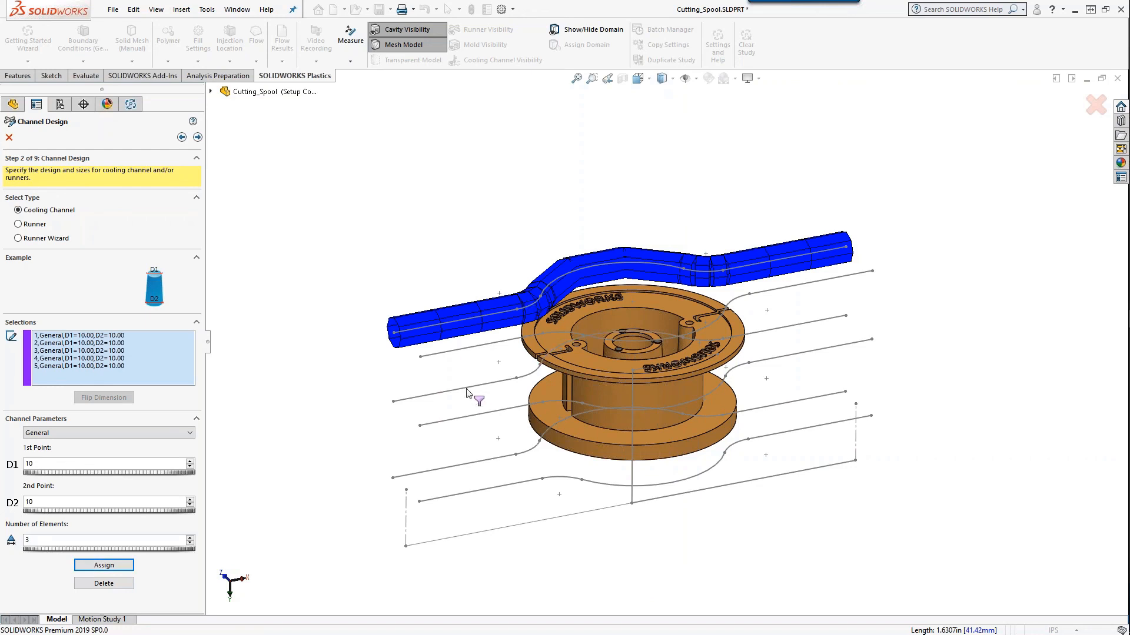
# Assign a General cooling channel with D1 and D2 of 10 to the front sketch chain above the spool.
pyautogui.rightClick(442, 354)
pyautogui.click(387, 377)
pyautogui.rightClick(450, 351)
pyautogui.click(471, 361)
pyautogui.click(101, 568)
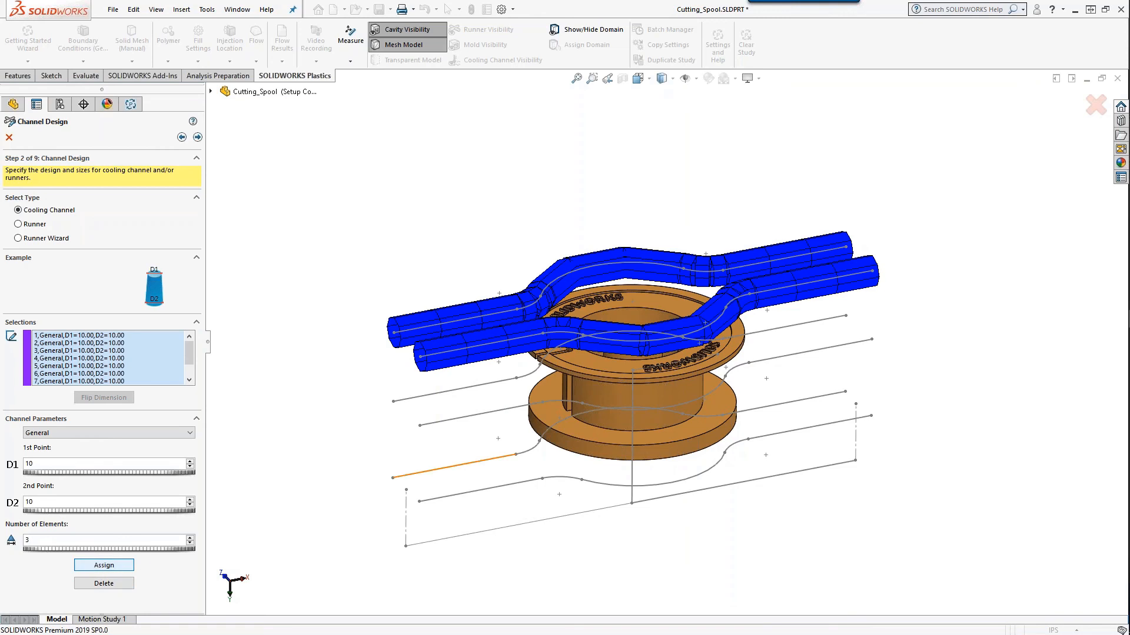
# Select the four sketch chains on the middle and lower levels and assign them General cooling channels with D1 and D2 of 10.
pyautogui.moveTo(906, 404); pyautogui.dragTo(878, 414, button='middle')
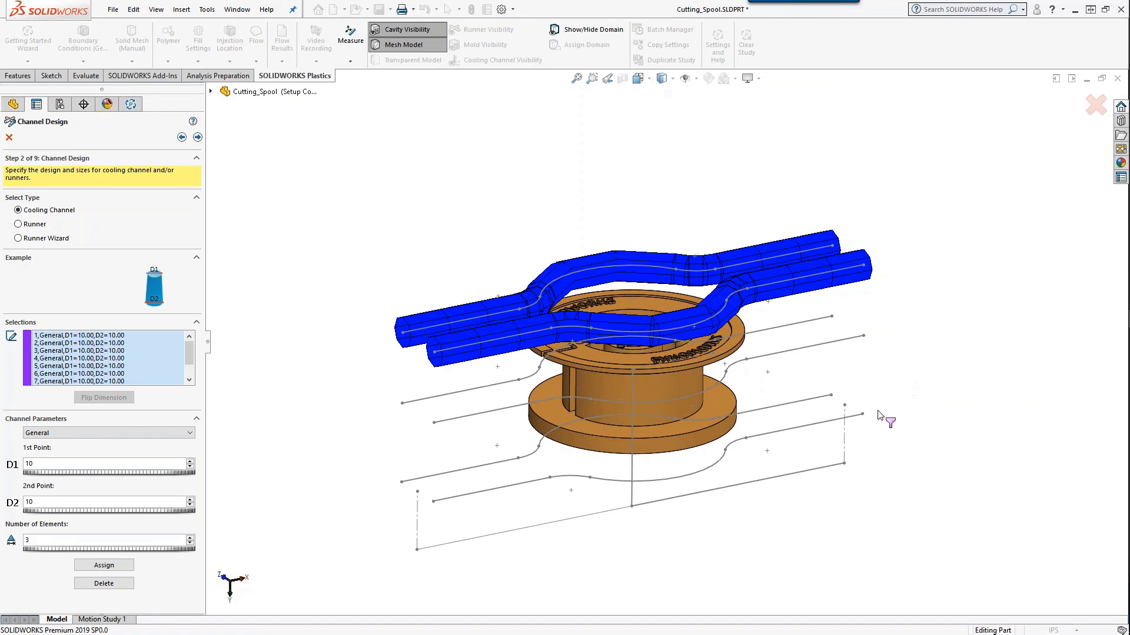
pyautogui.rightClick(457, 393)
pyautogui.click(494, 402)
pyautogui.rightClick(461, 421)
pyautogui.click(469, 429)
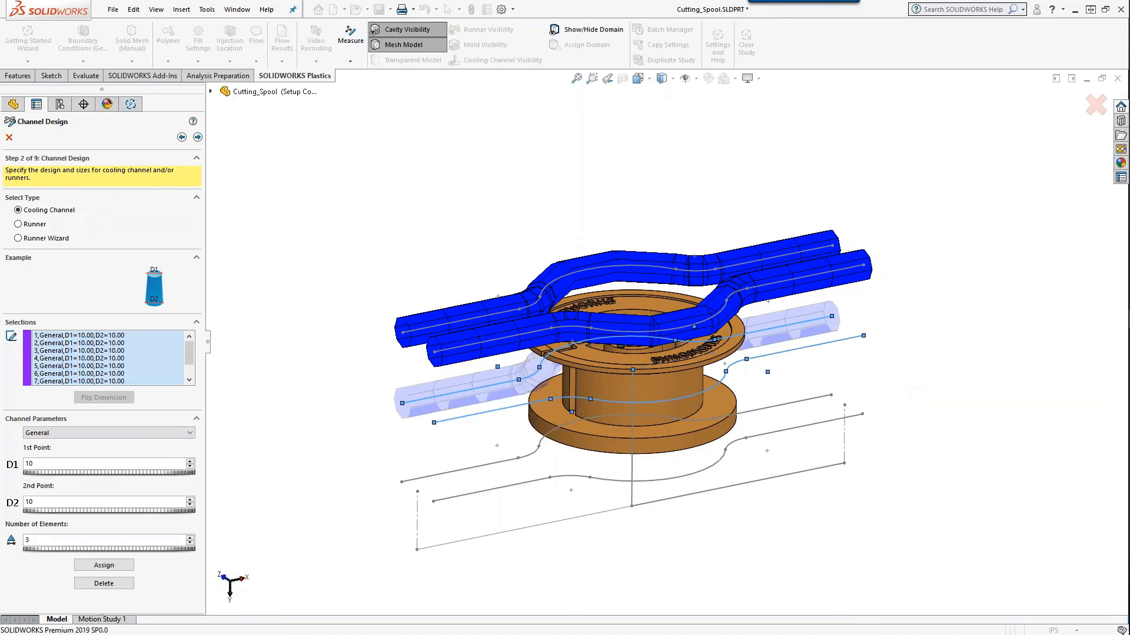
pyautogui.rightClick(469, 470)
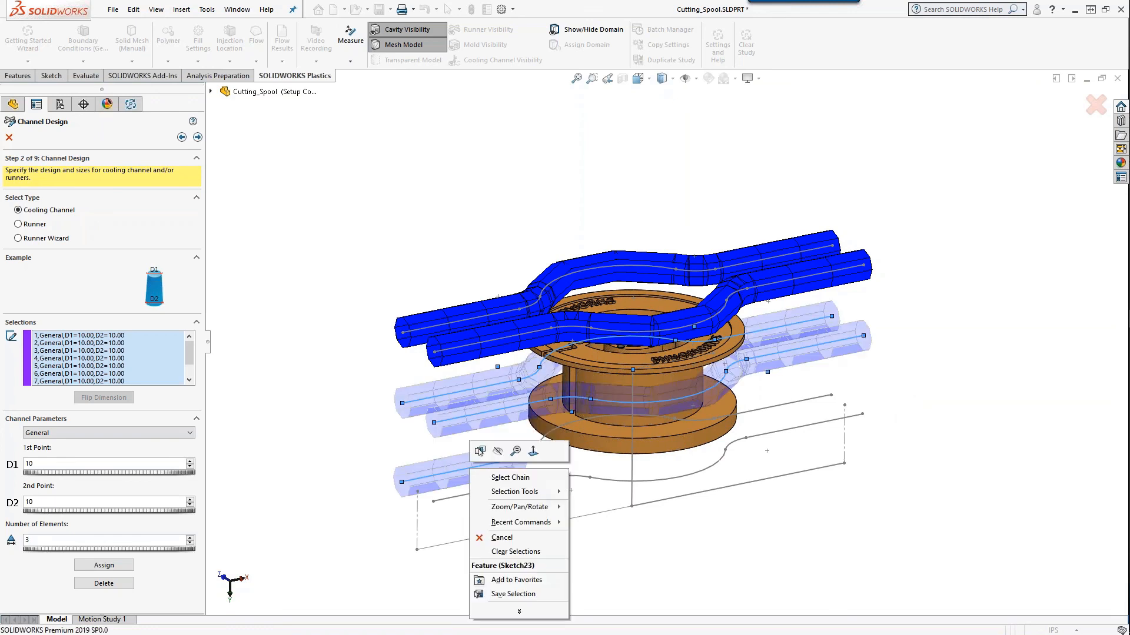
pyautogui.click(510, 478)
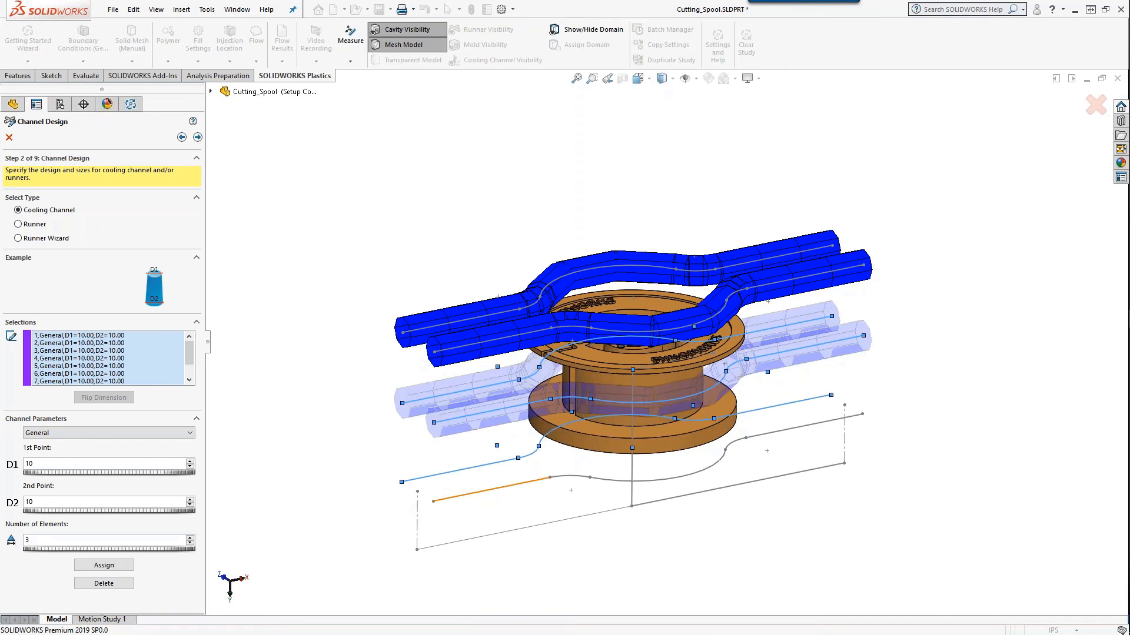
pyautogui.rightClick(492, 488)
pyautogui.click(505, 497)
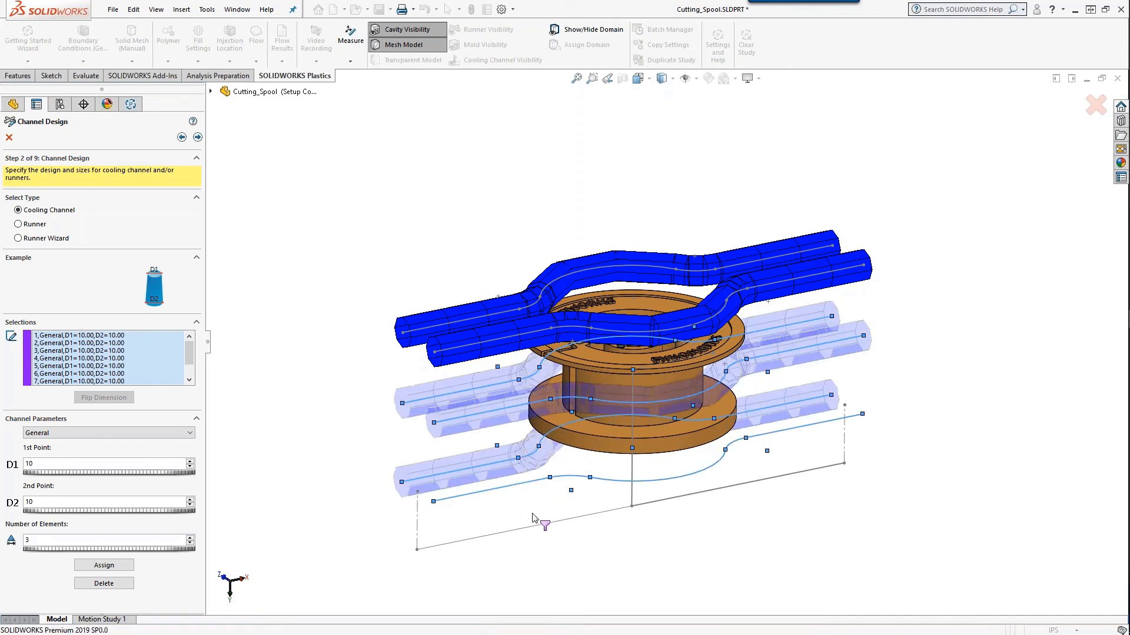
pyautogui.click(94, 564)
pyautogui.click(85, 568)
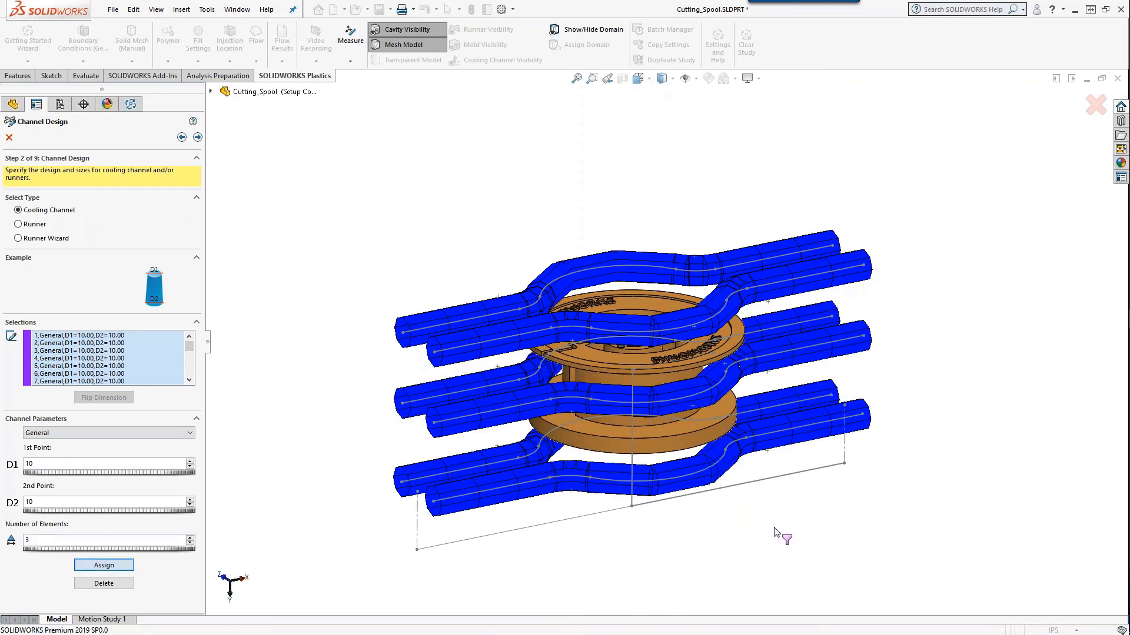
# Assign a Baffle with D1 of 10 to the vertical sketch line through the spool's centre.
pyautogui.moveTo(789, 532); pyautogui.dragTo(739, 508, button='middle')
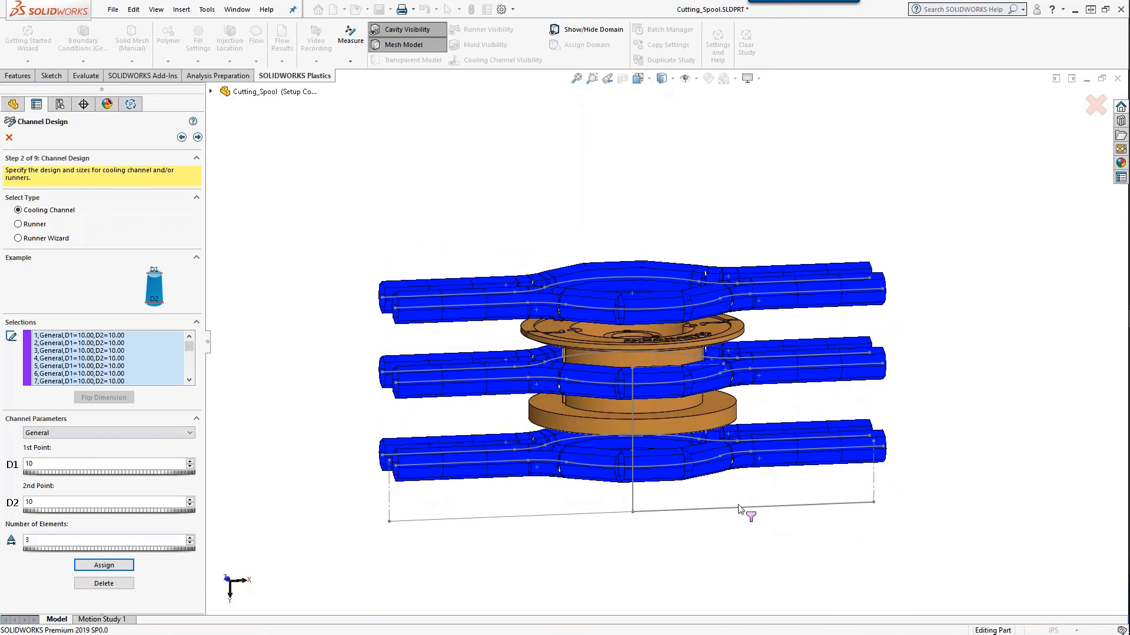
pyautogui.moveTo(660, 513); pyautogui.dragTo(634, 497, button='middle')
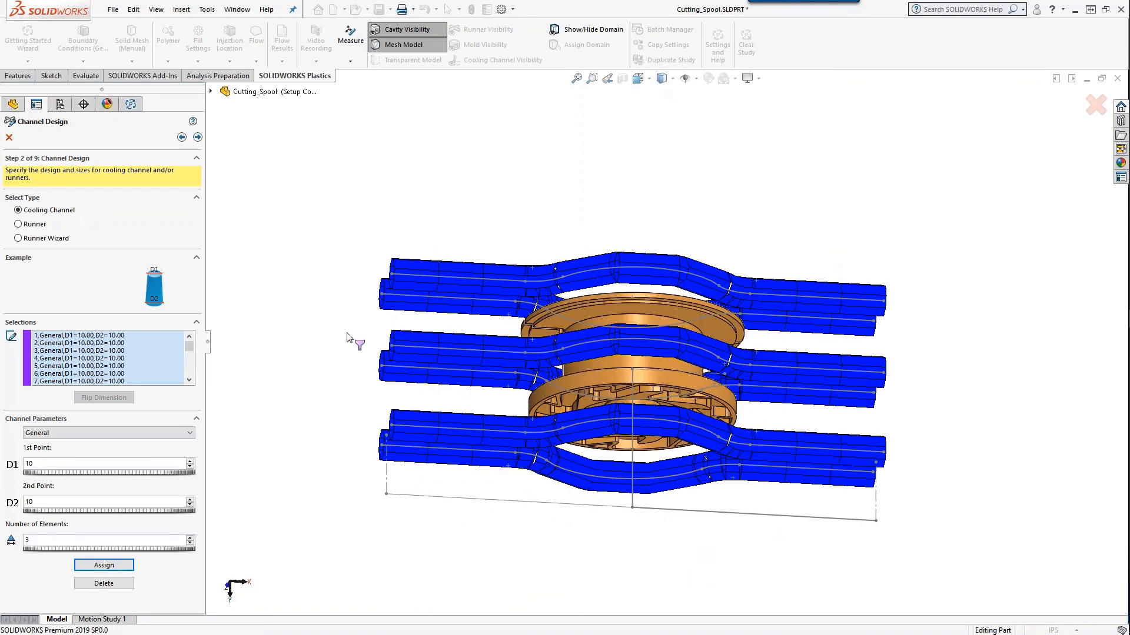
pyautogui.moveTo(353, 244)
pyautogui.mouseDown(button='middle')
pyautogui.moveTo(343, 300)
pyautogui.moveTo(356, 404)
pyautogui.mouseUp(button='middle')
pyautogui.click(633, 503)
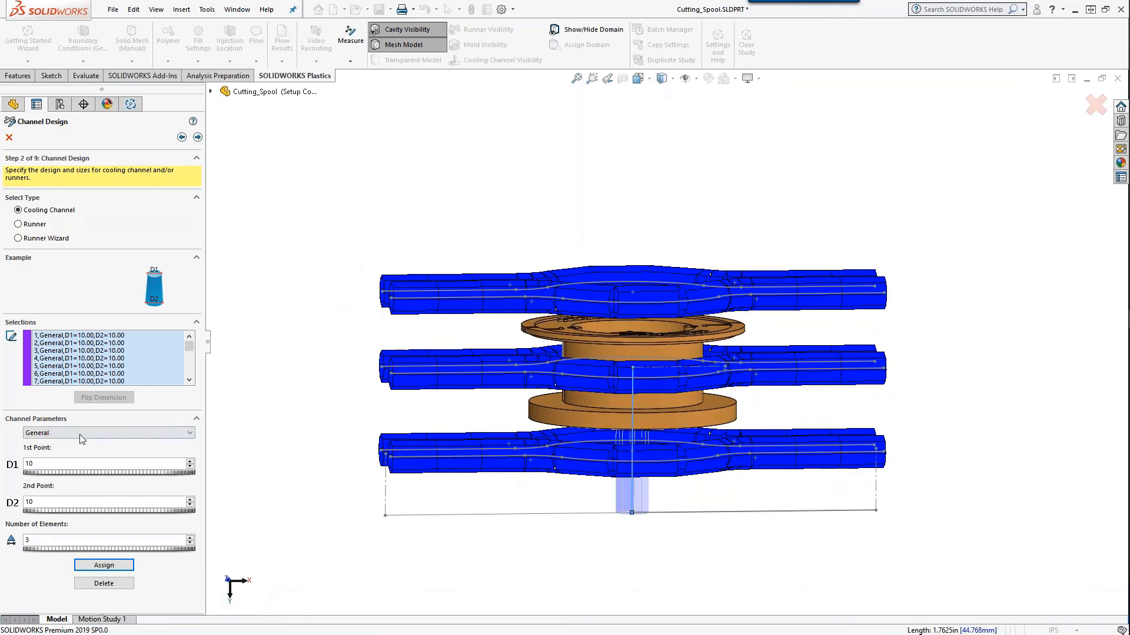
pyautogui.click(62, 436)
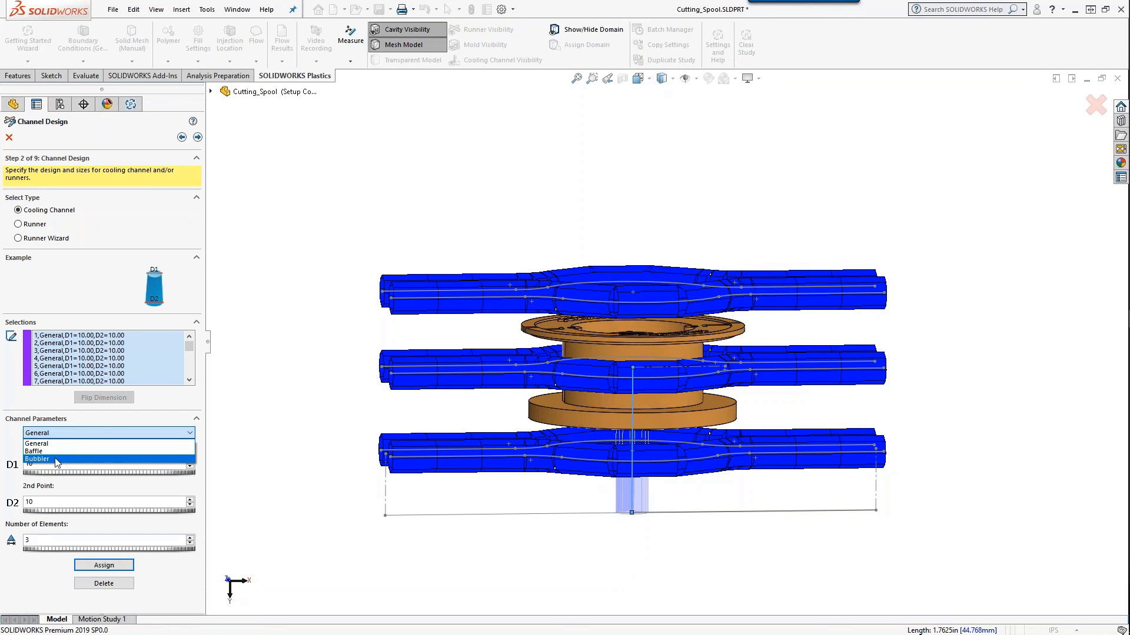
pyautogui.click(59, 451)
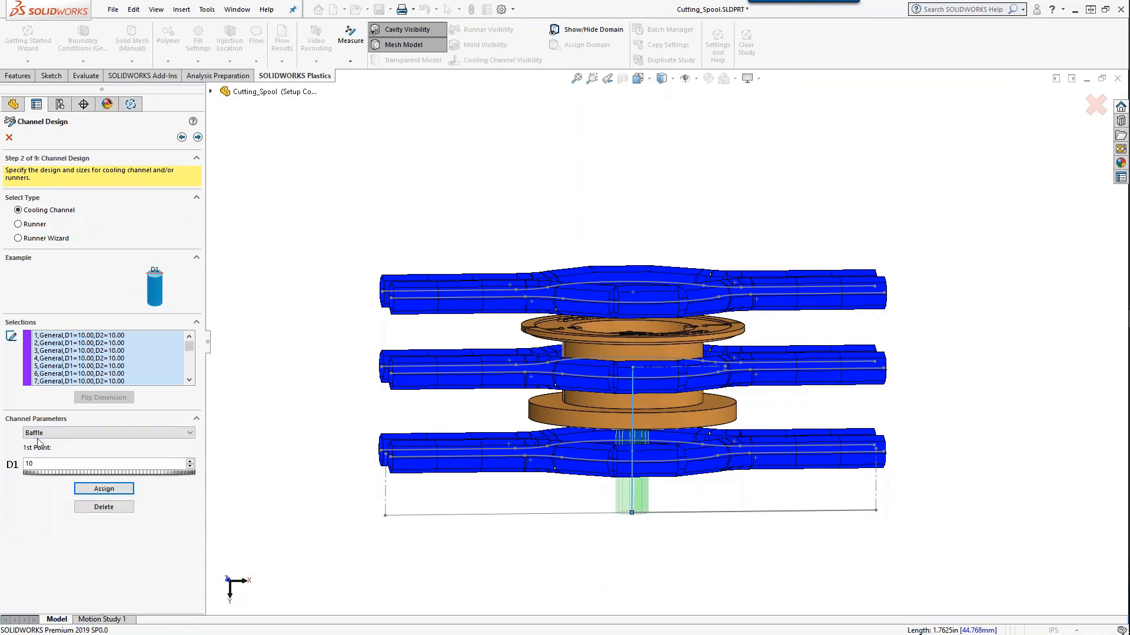
pyautogui.click(103, 490)
# Assign General channels with D1 and D2 of 10 to the two straight lines below the baffle, continue to Domains and cancel the mesh setup.
pyautogui.moveTo(590, 532); pyautogui.dragTo(613, 554, button='middle')
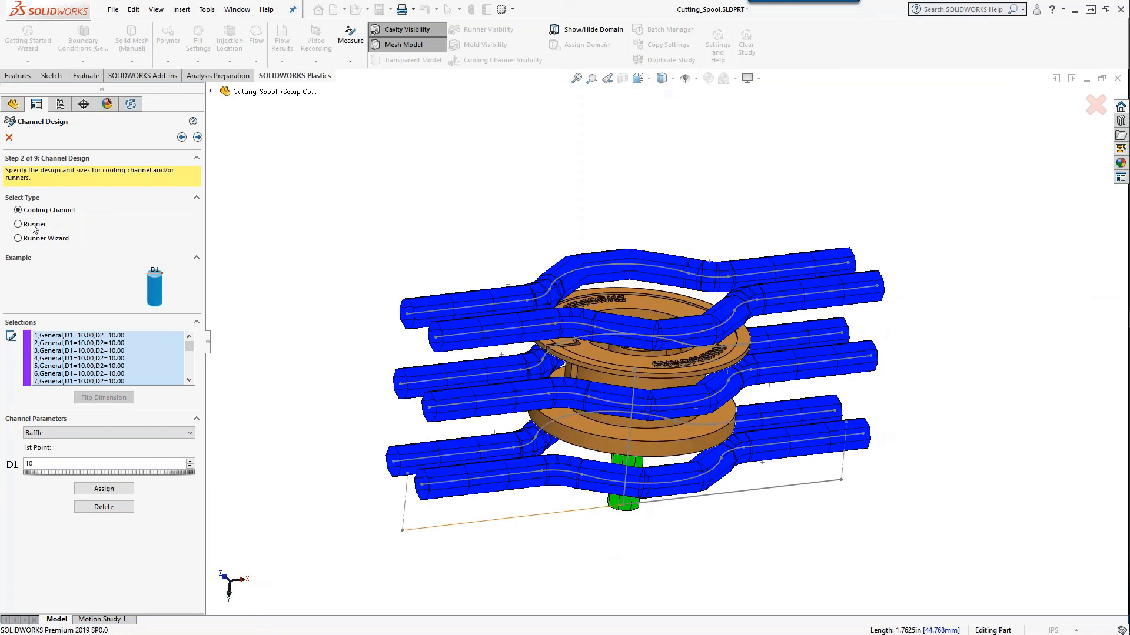
pyautogui.click(503, 520)
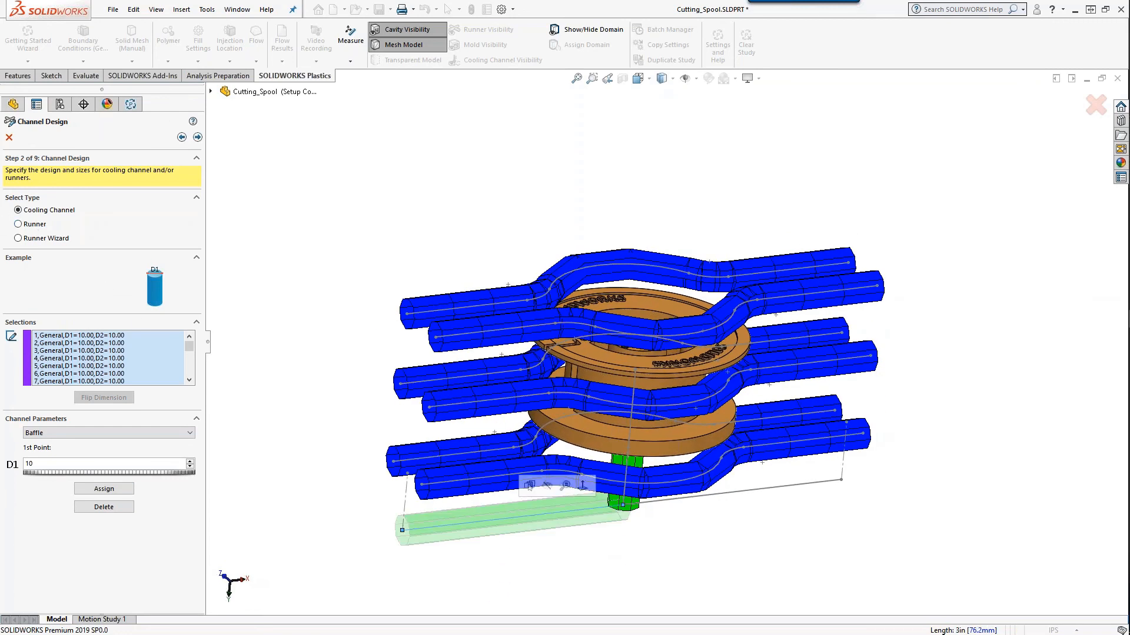
pyautogui.click(105, 433)
pyautogui.click(87, 445)
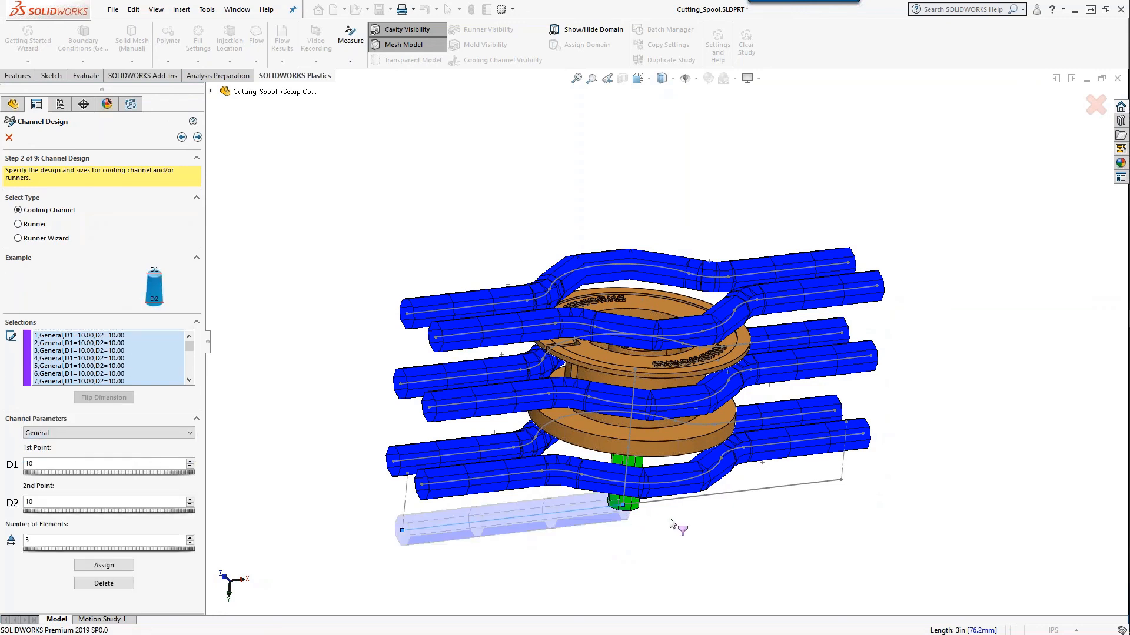
pyautogui.click(709, 496)
pyautogui.click(104, 566)
pyautogui.click(198, 137)
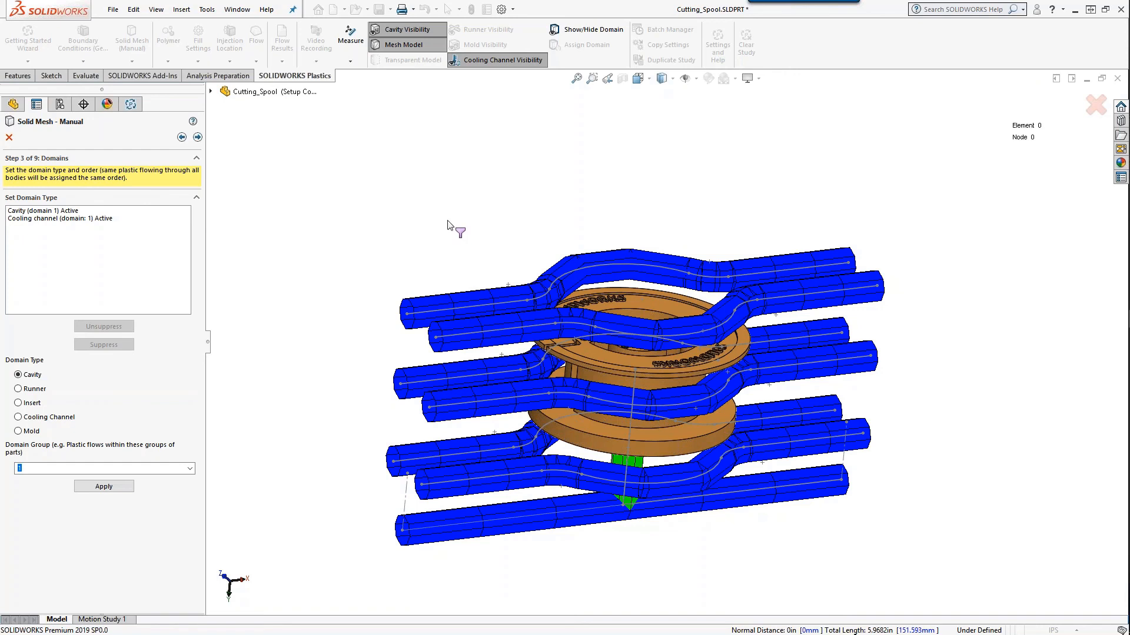
pyautogui.click(8, 137)
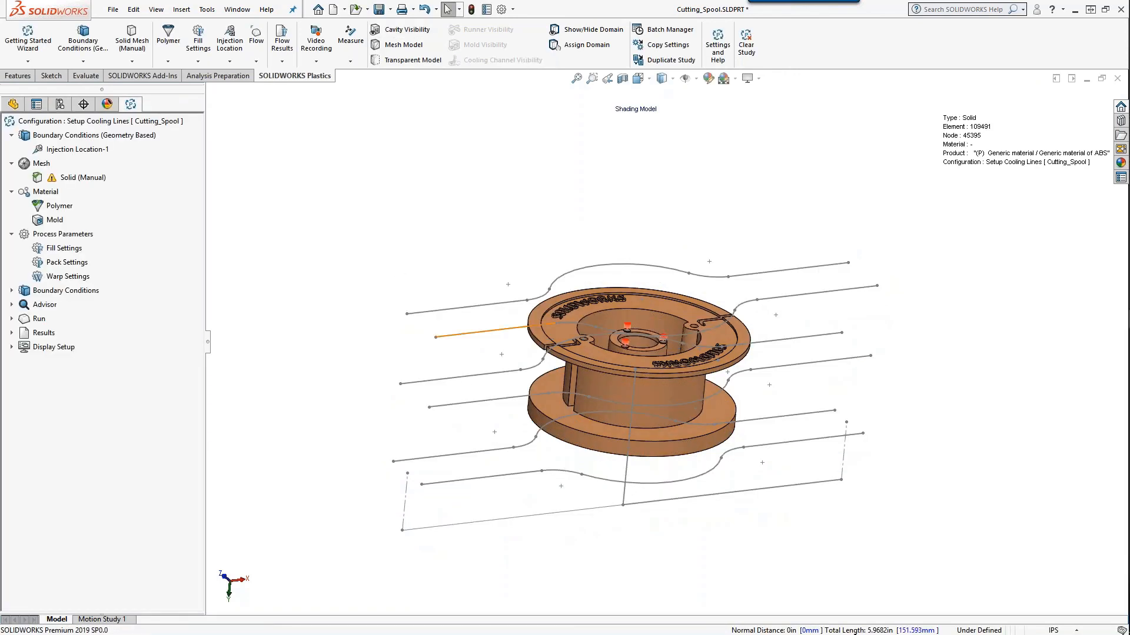
# Activate the Cool Fill Pack Warp configuration and bring up its Plastics study tree.
pyautogui.click(60, 105)
pyautogui.doubleClick(82, 208)
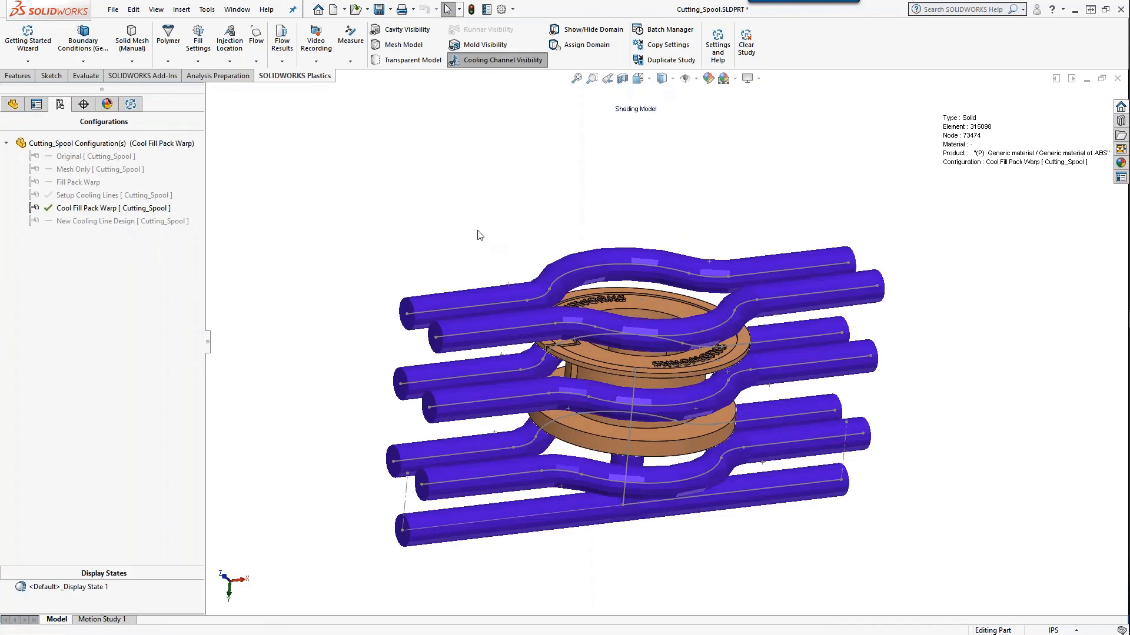
pyautogui.moveTo(460, 218)
pyautogui.mouseDown(button='middle')
pyautogui.moveTo(504, 232)
pyautogui.moveTo(449, 219)
pyautogui.mouseUp(button='middle')
pyautogui.click(130, 103)
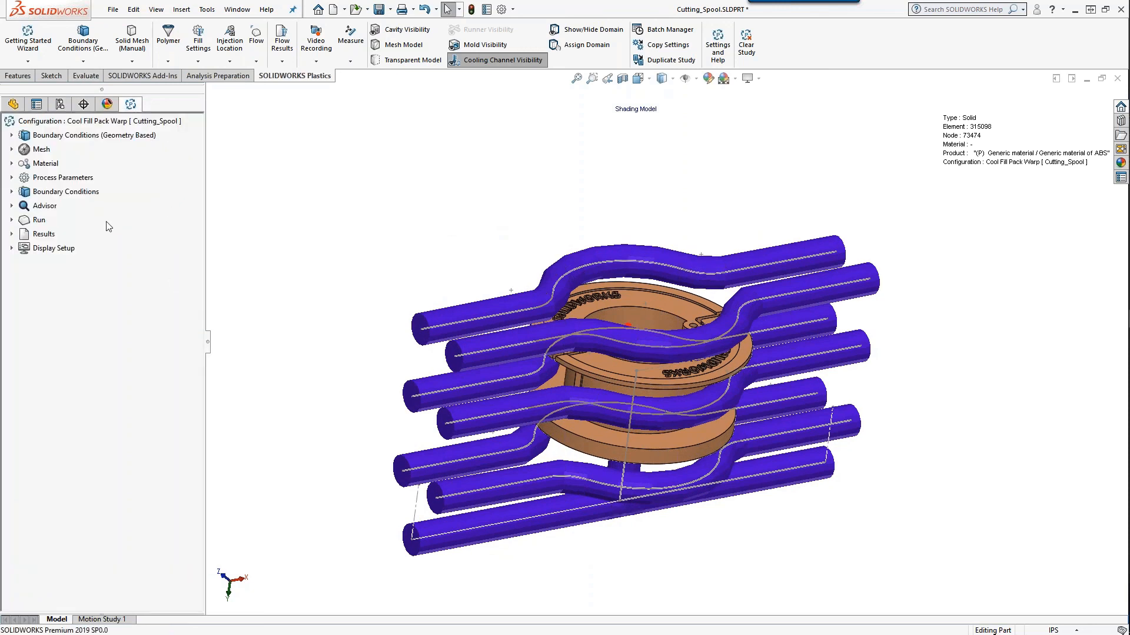
# Browse the default coolant database for Cooling Channel 1 and accept Water as the coolant.
pyautogui.click(11, 149)
pyautogui.click(12, 177)
pyautogui.rightClick(61, 207)
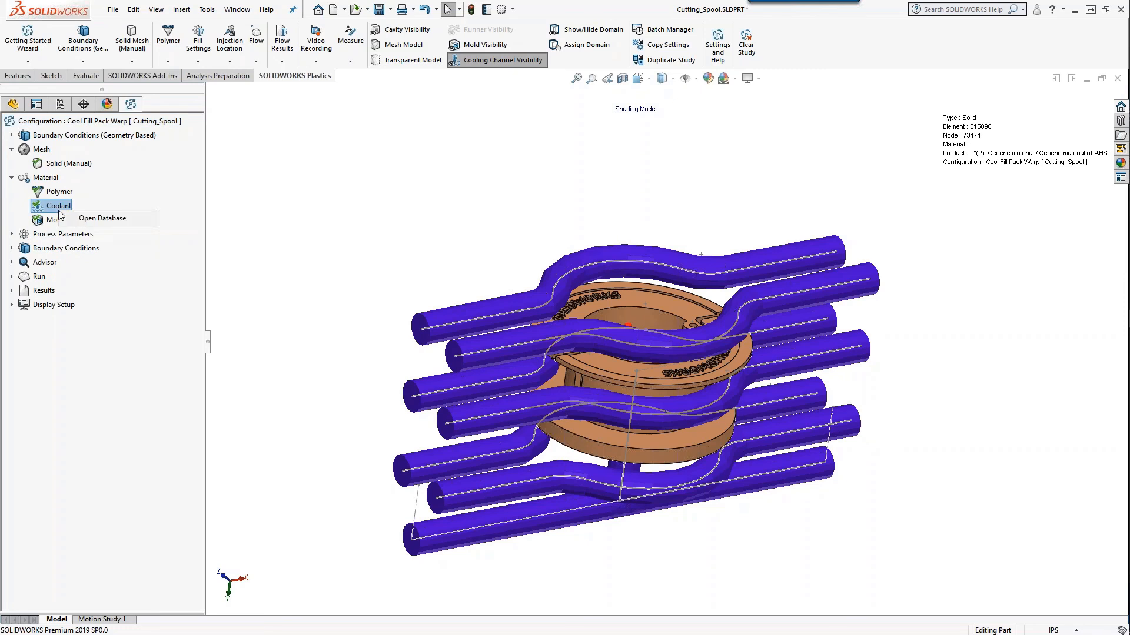
pyautogui.click(97, 221)
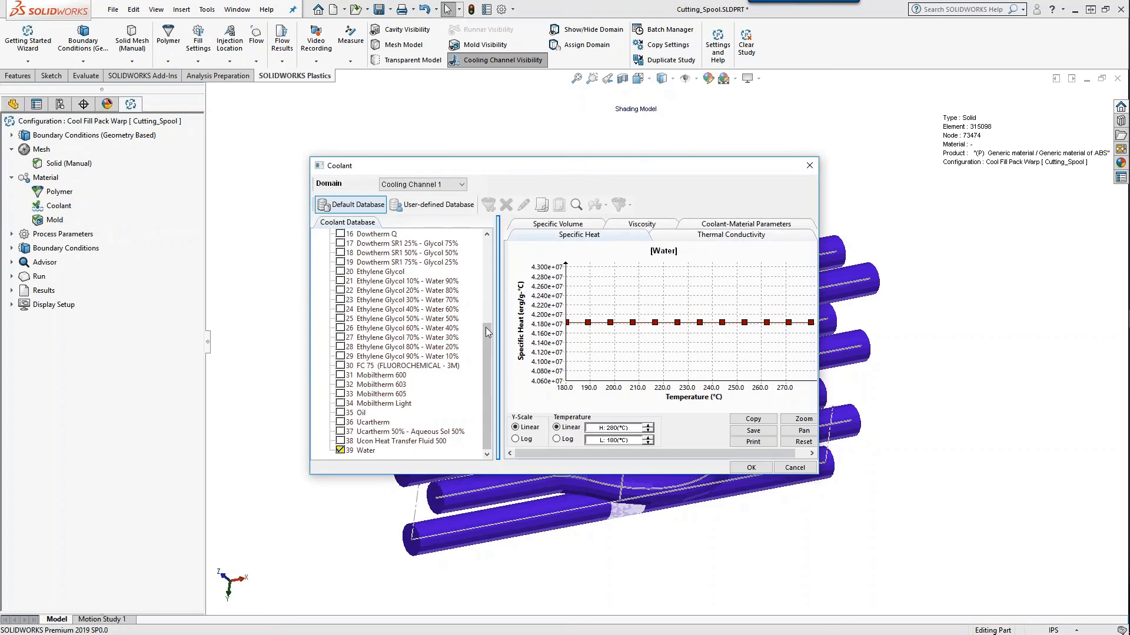
pyautogui.moveTo(489, 366); pyautogui.dragTo(494, 270)
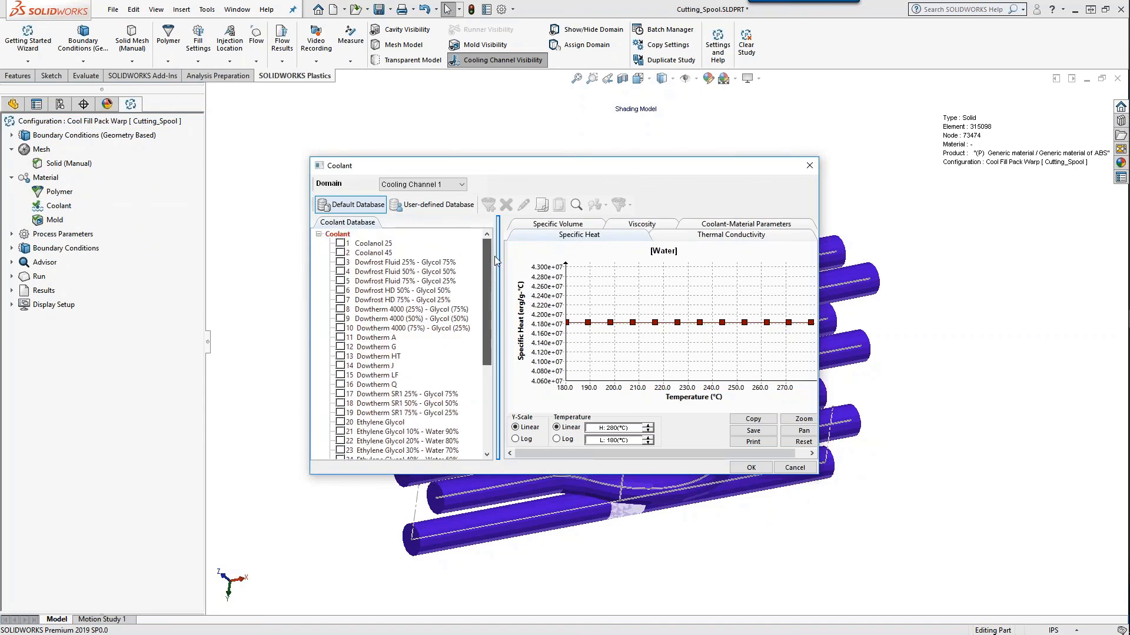
pyautogui.moveTo(488, 267); pyautogui.dragTo(490, 352)
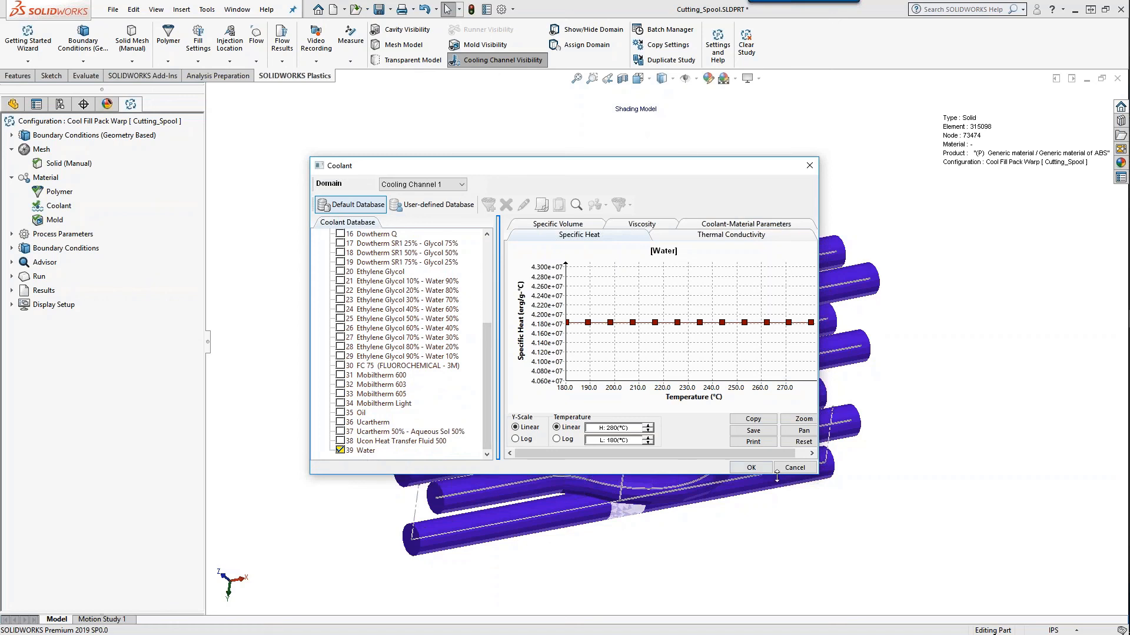
pyautogui.click(755, 469)
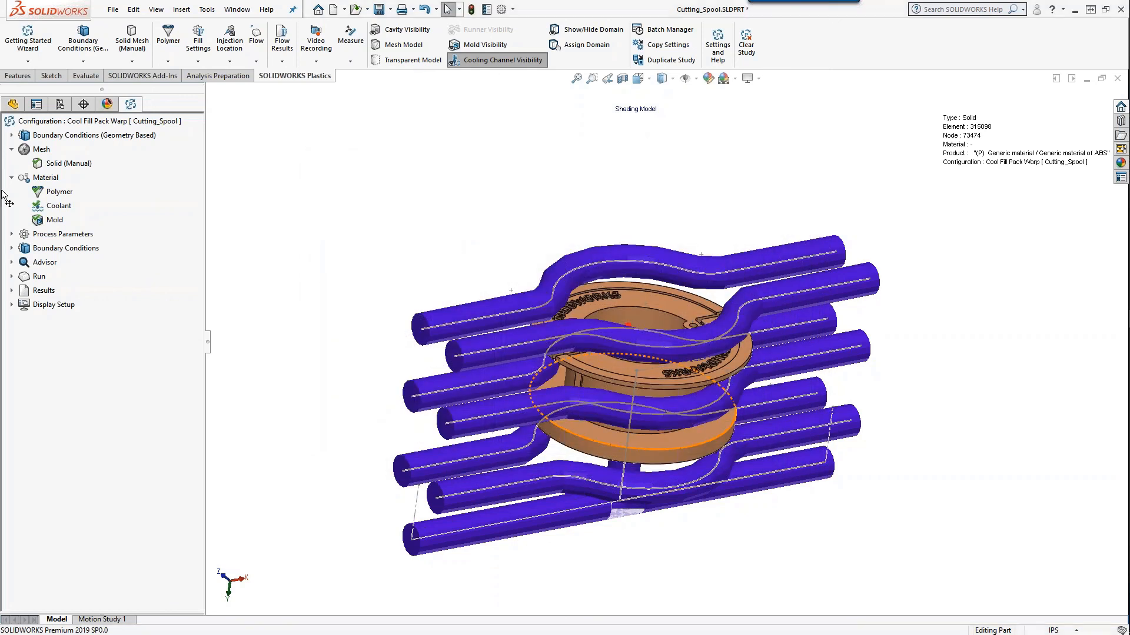
# Open the Cool Pipe boundary condition and review the pipe table with its inlets, outlets, coolants and inlet temperatures.
pyautogui.click(11, 234)
pyautogui.click(12, 304)
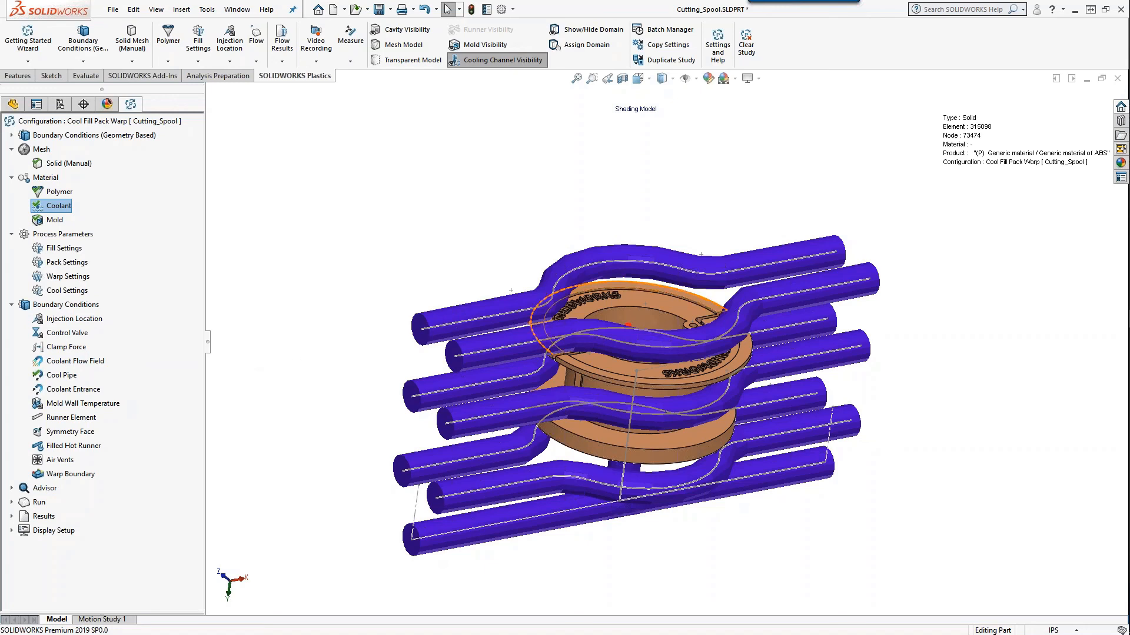
pyautogui.rightClick(69, 378)
pyautogui.click(123, 384)
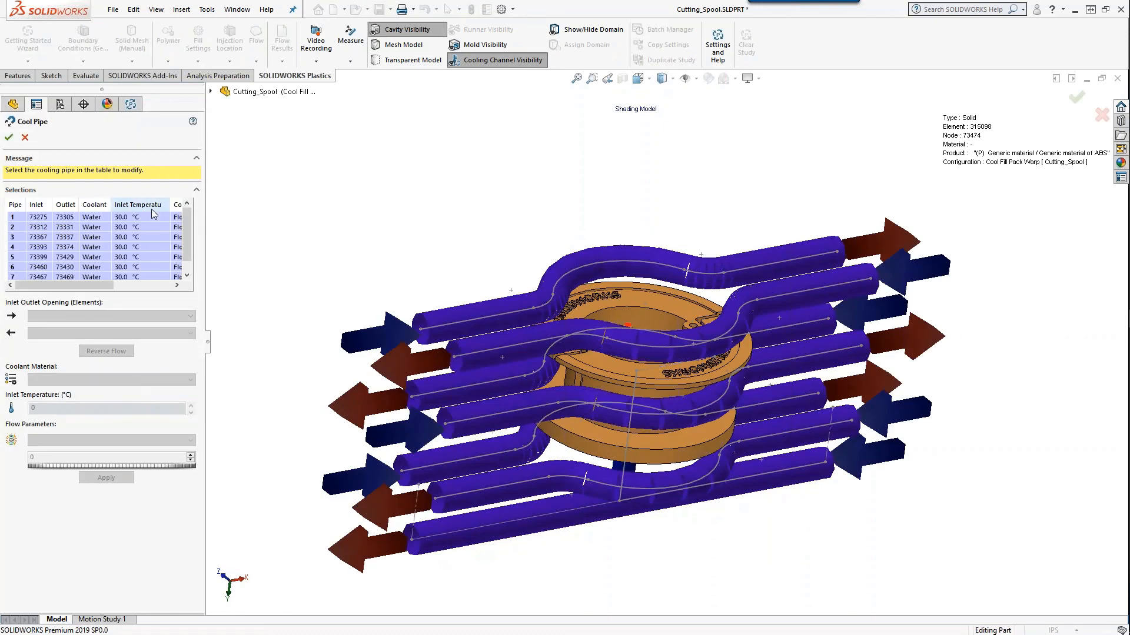
pyautogui.moveTo(82, 285); pyautogui.dragTo(50, 270)
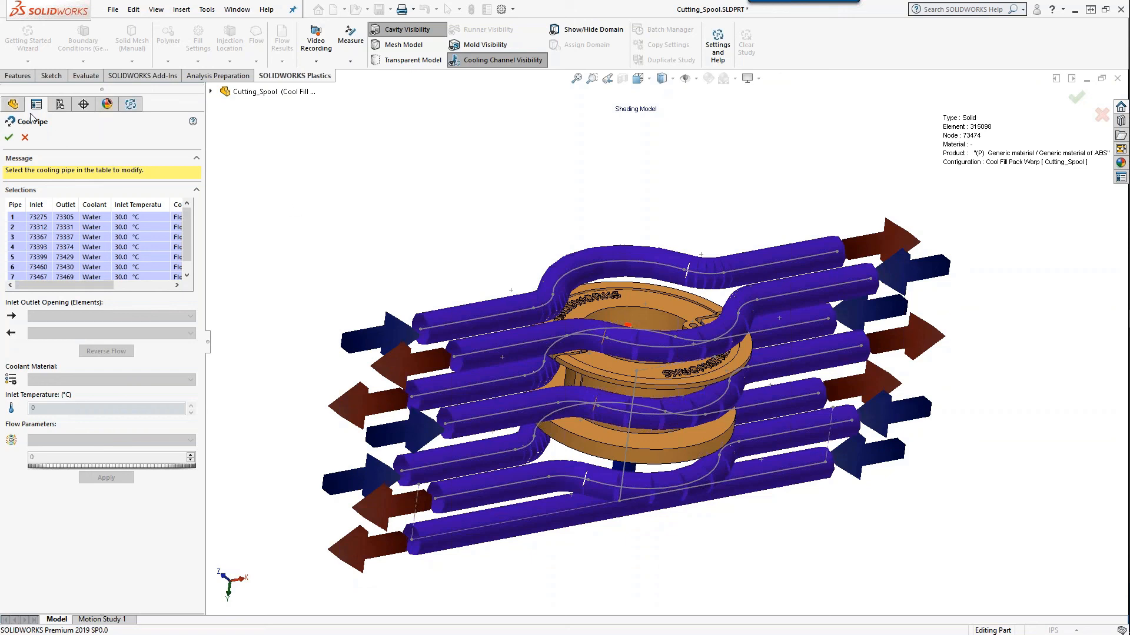
# Select pipes 1, 2, 3 and 5 in turn to identify each cooling line and examine its parameters.
pyautogui.click(22, 218)
pyautogui.click(19, 227)
pyautogui.click(15, 238)
pyautogui.click(20, 257)
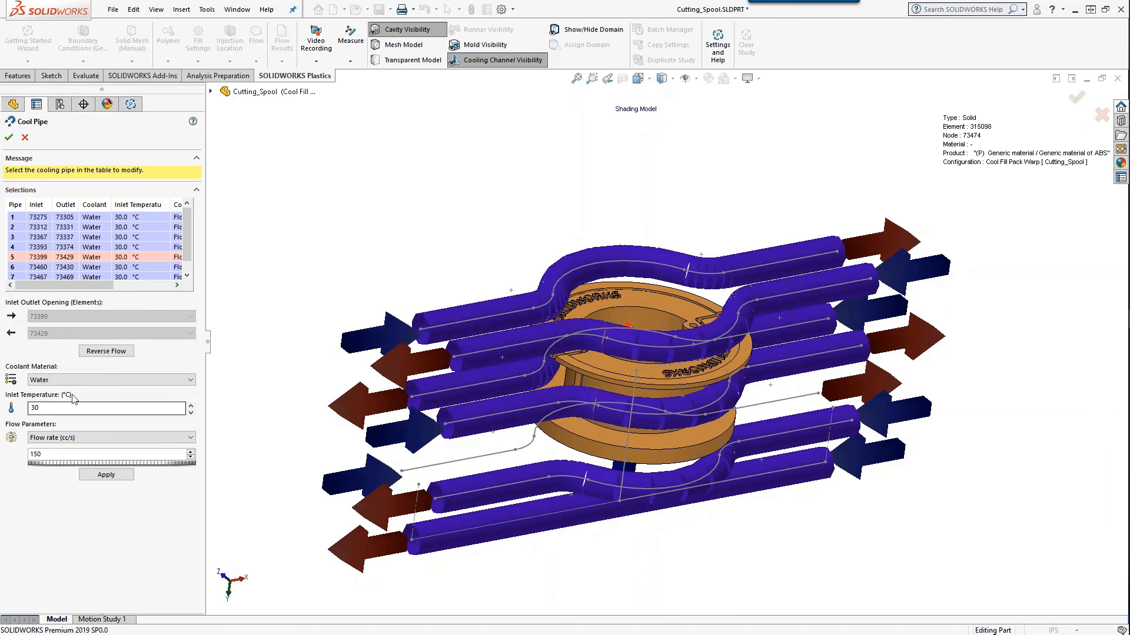
# Reverse the flow direction of pipe 1 and flip it back, checking the inlet and outlet arrows on the model.
pyautogui.click(17, 219)
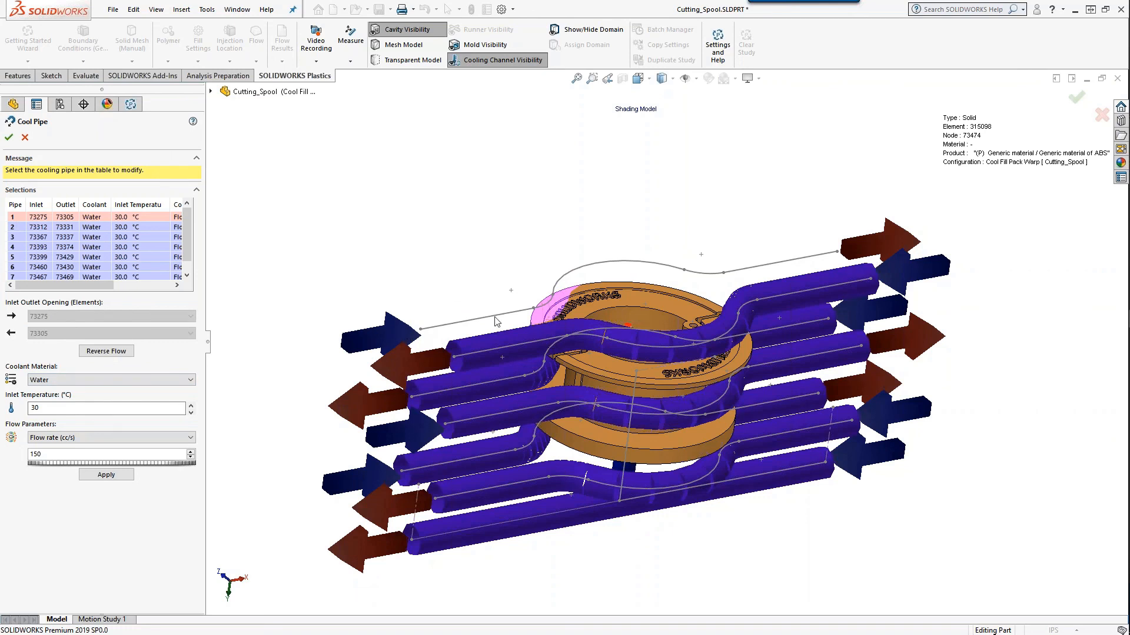
pyautogui.moveTo(341, 240); pyautogui.dragTo(456, 324, button='middle')
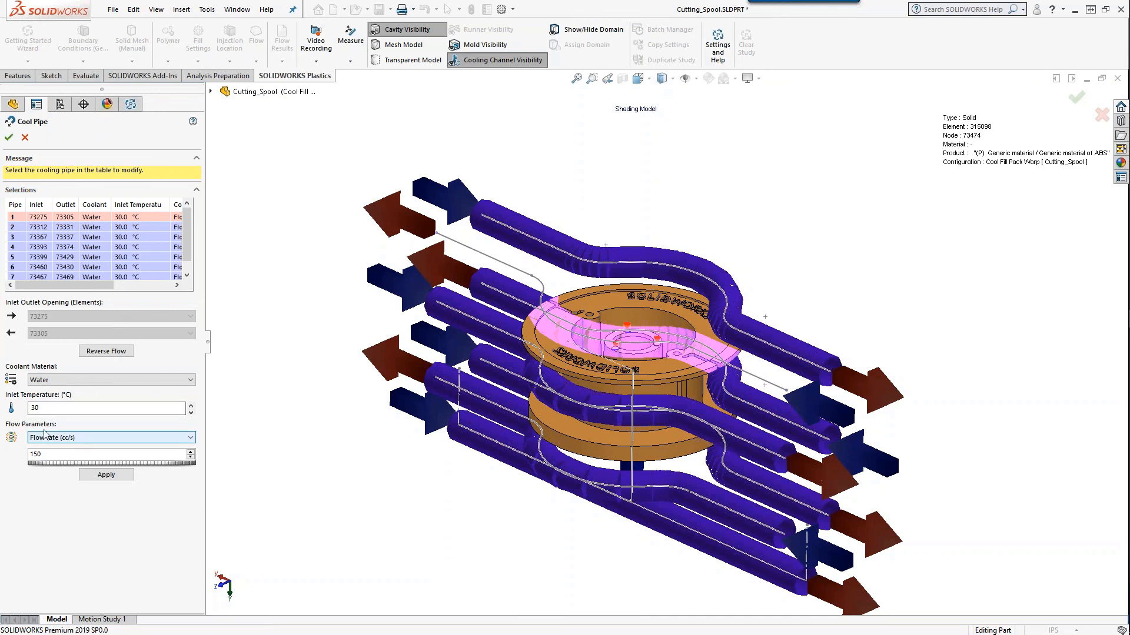
pyautogui.click(106, 352)
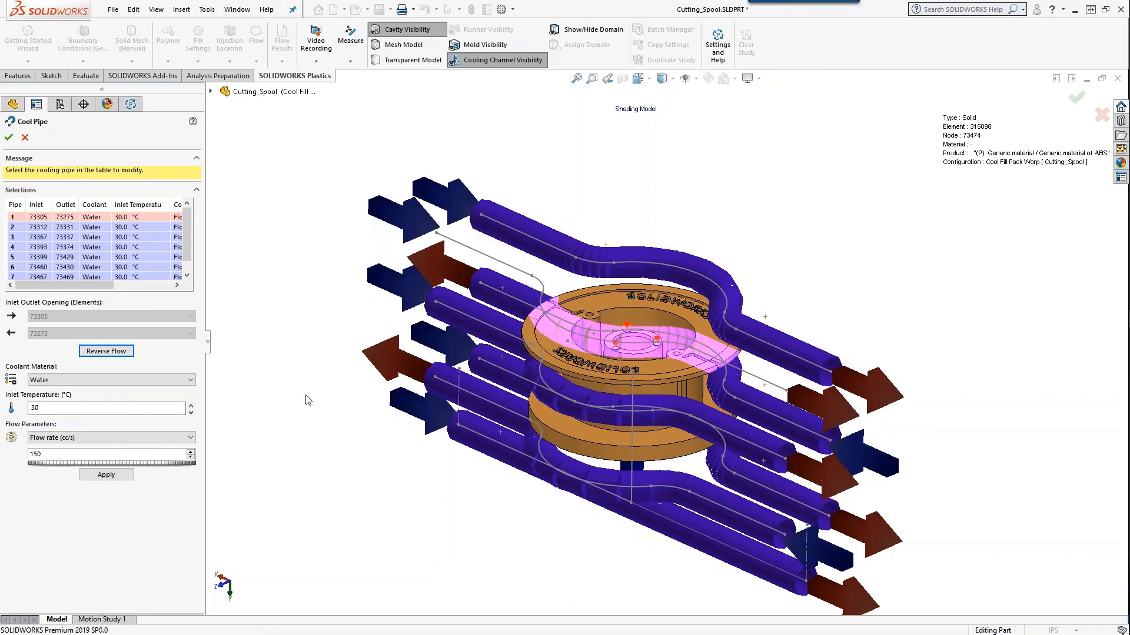
pyautogui.click(103, 352)
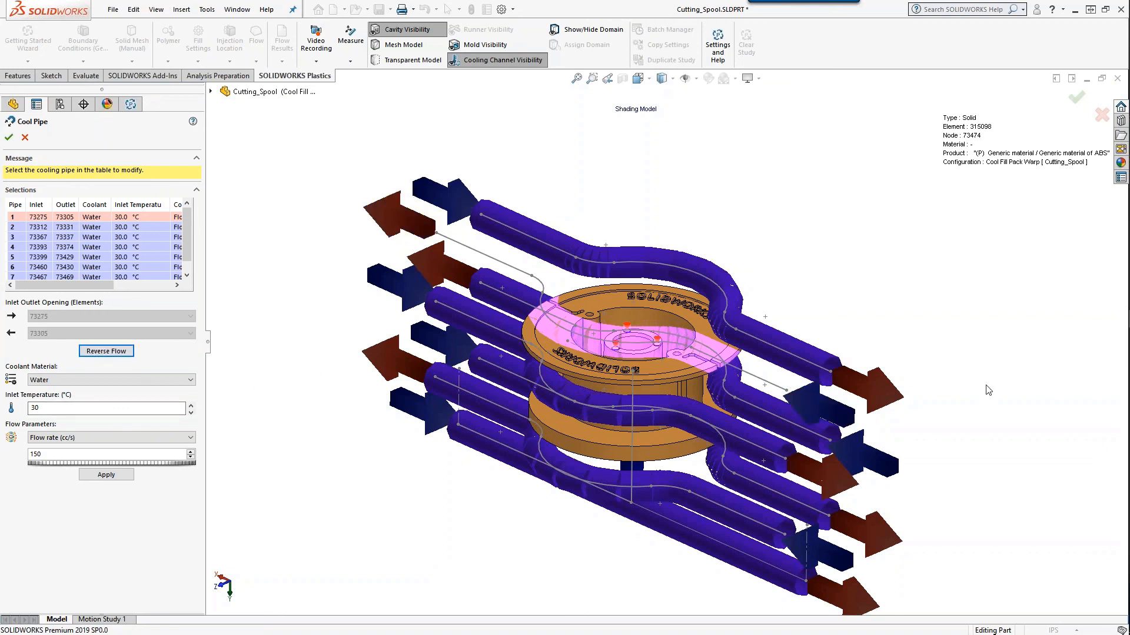
pyautogui.moveTo(964, 405); pyautogui.dragTo(849, 418, button='middle')
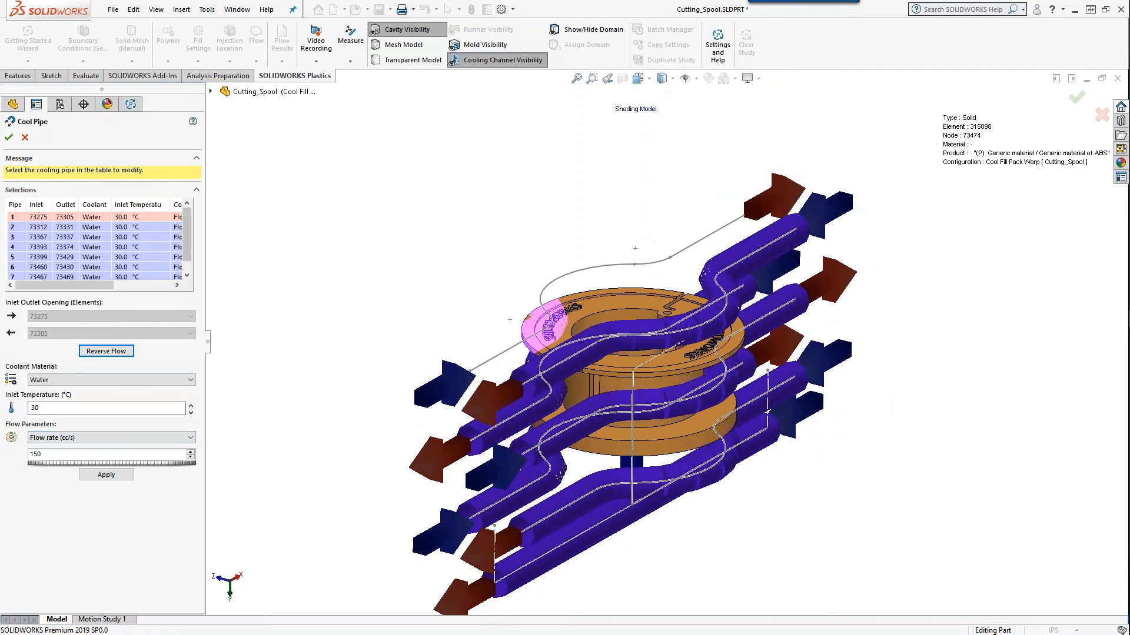
# Examine the pipes' control types and flow values plus the coolant choices for pipe 3, and cancel the Cool Pipe setup.
pyautogui.moveTo(207, 274); pyautogui.dragTo(259, 273)
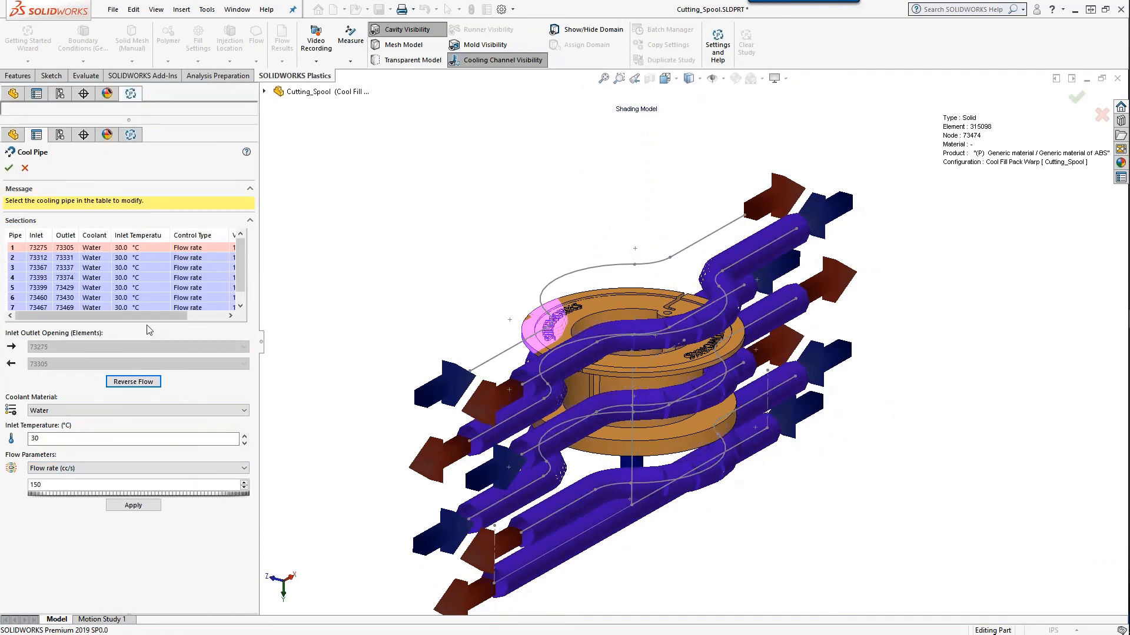
pyautogui.moveTo(151, 321); pyautogui.dragTo(203, 321)
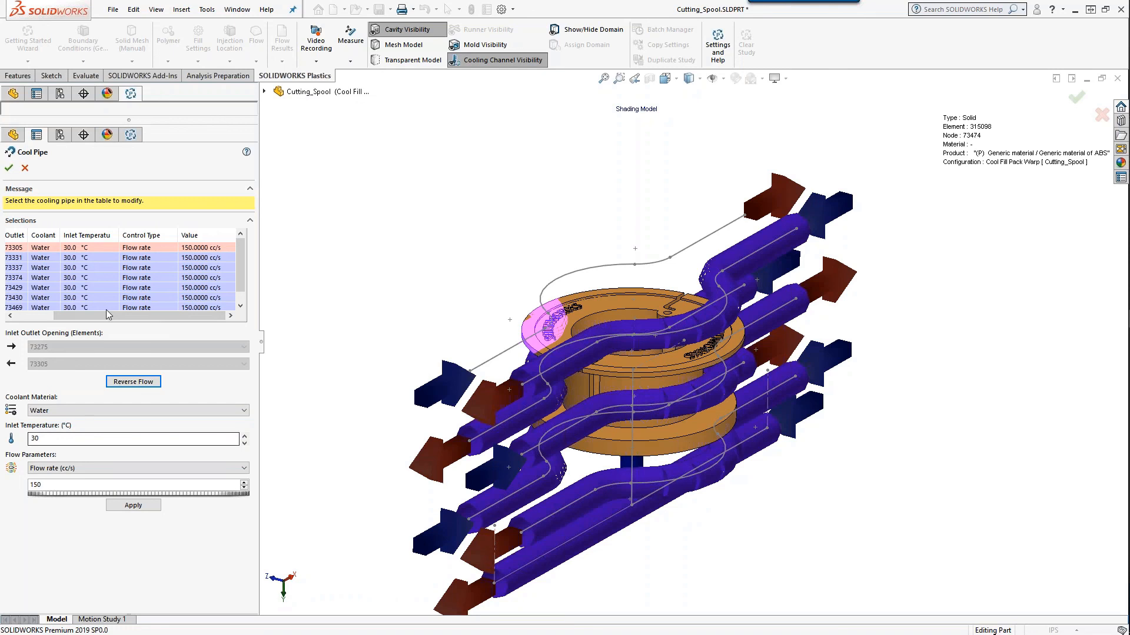
pyautogui.click(22, 258)
pyautogui.click(16, 270)
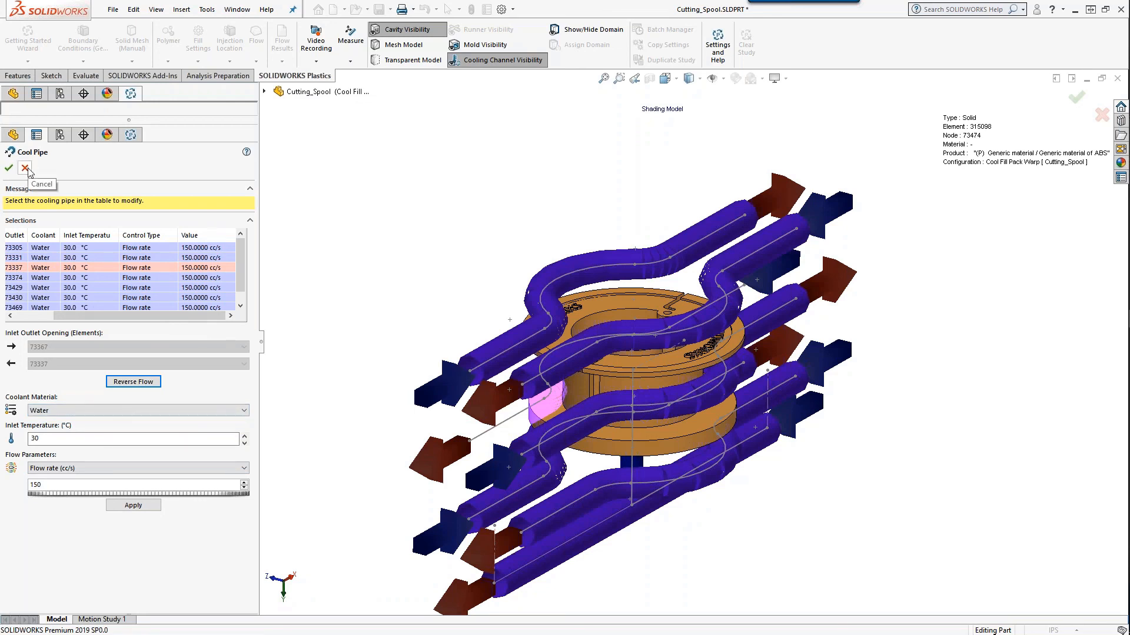
pyautogui.click(218, 412)
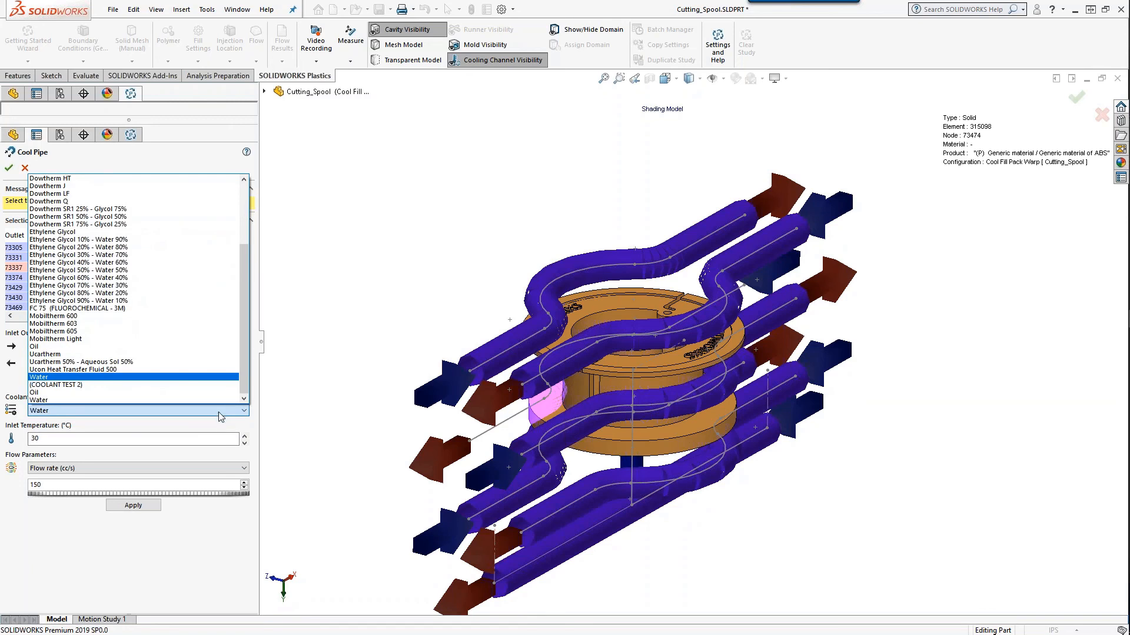
pyautogui.click(218, 411)
pyautogui.click(24, 168)
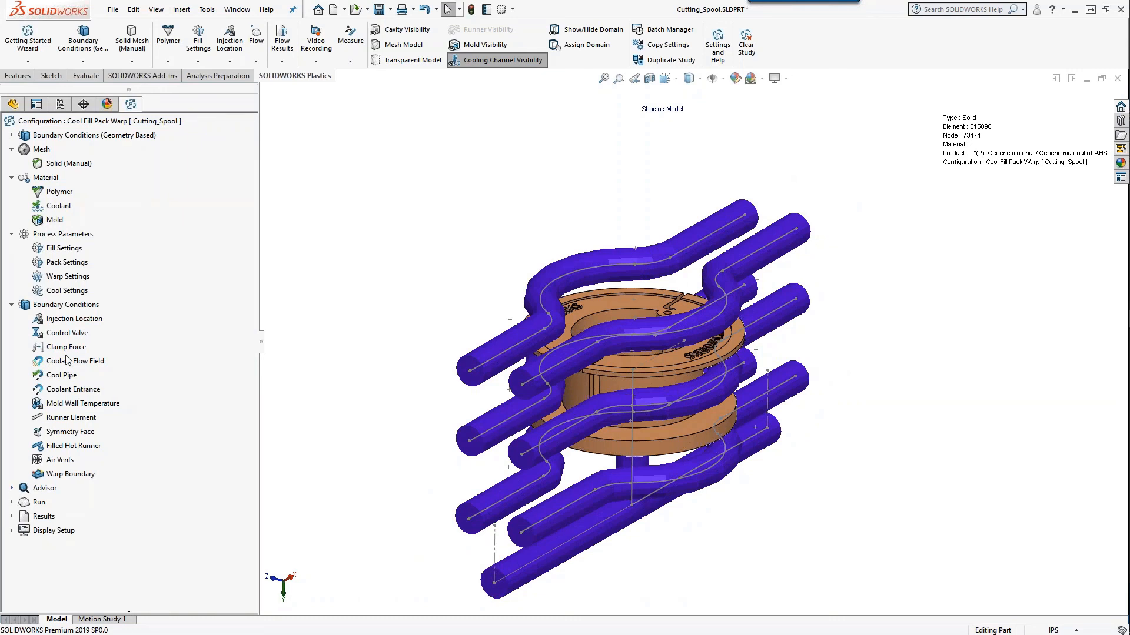
# Open the Cool results and examine the Part Cooling Time plot on the spool and its channels.
pyautogui.click(11, 517)
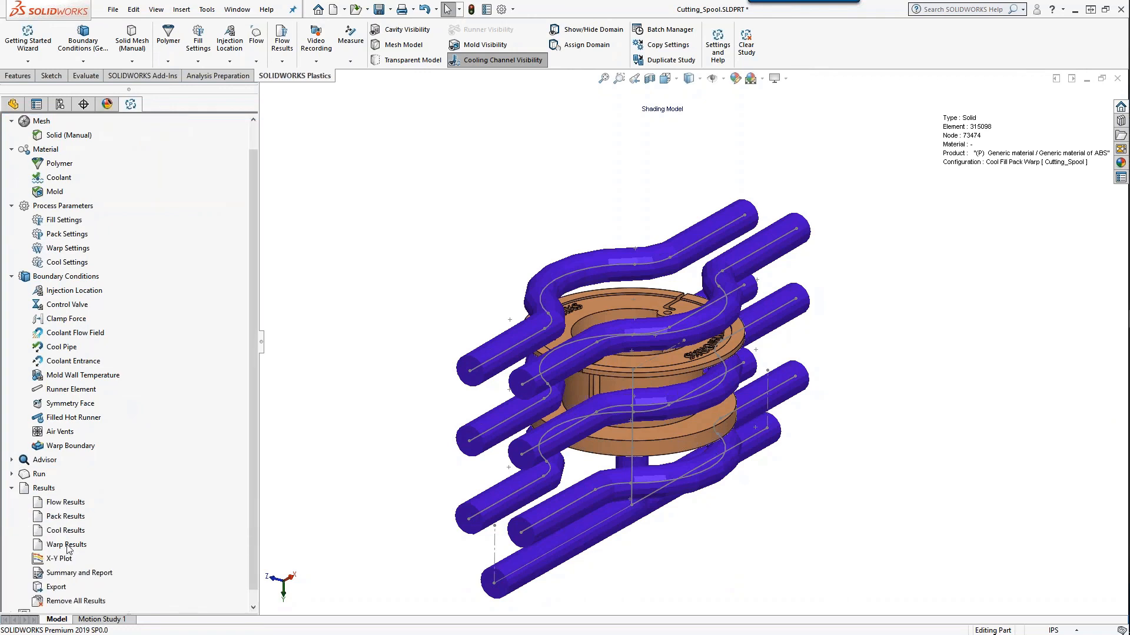
pyautogui.click(69, 530)
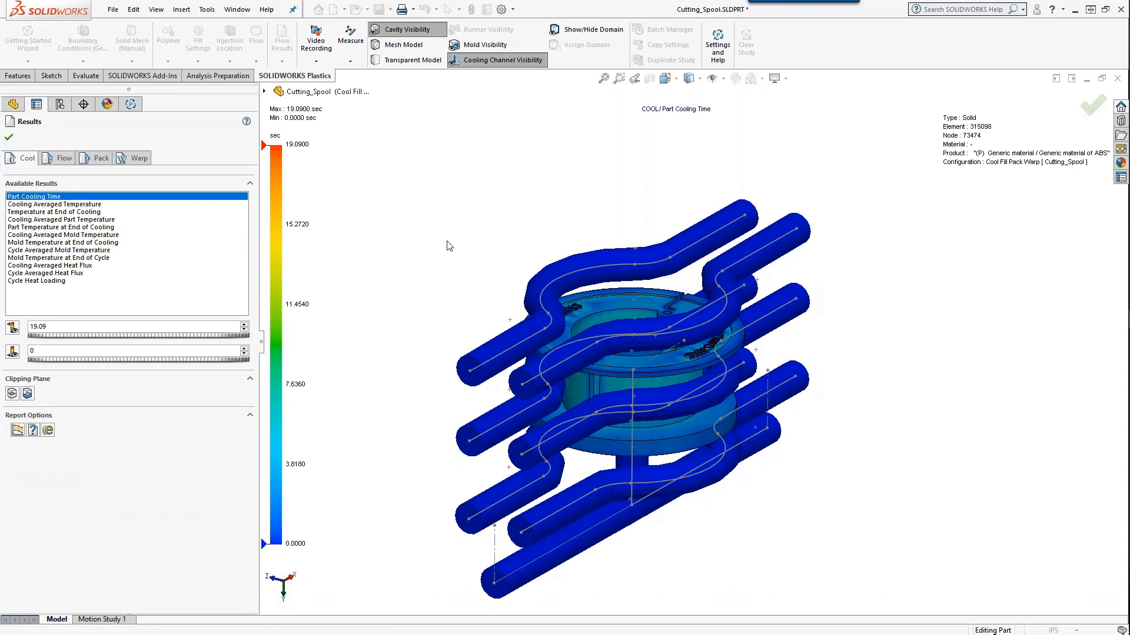
pyautogui.moveTo(514, 251); pyautogui.dragTo(487, 287, button='middle')
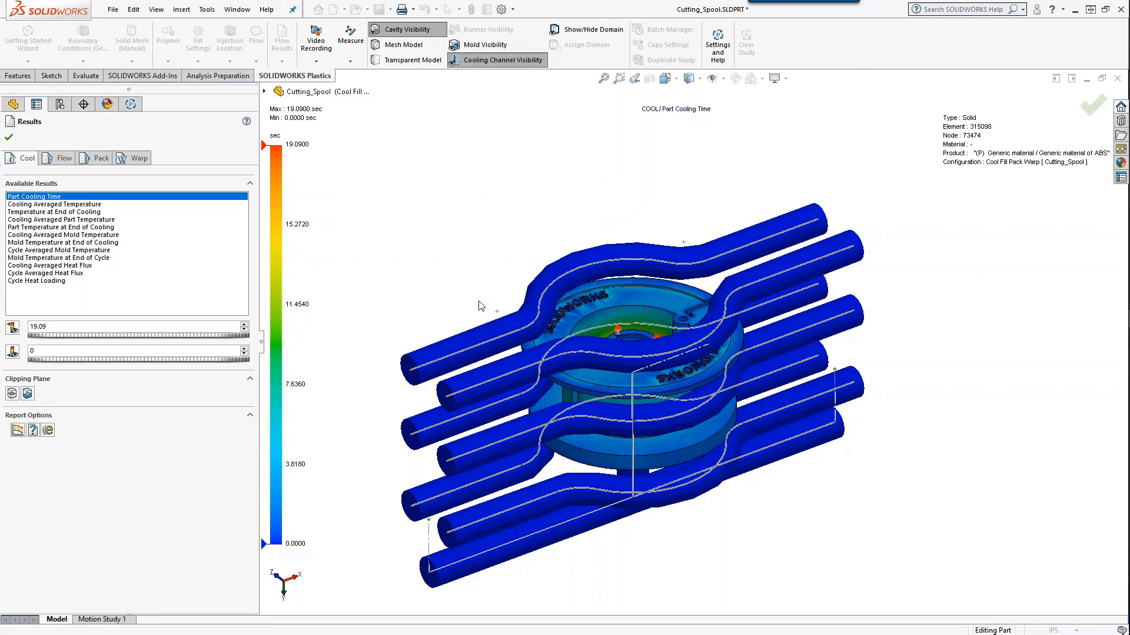
# Display the Cooling Averaged Temperature plot and inspect the spool's inner bore and the surrounding channels.
pyautogui.click(37, 204)
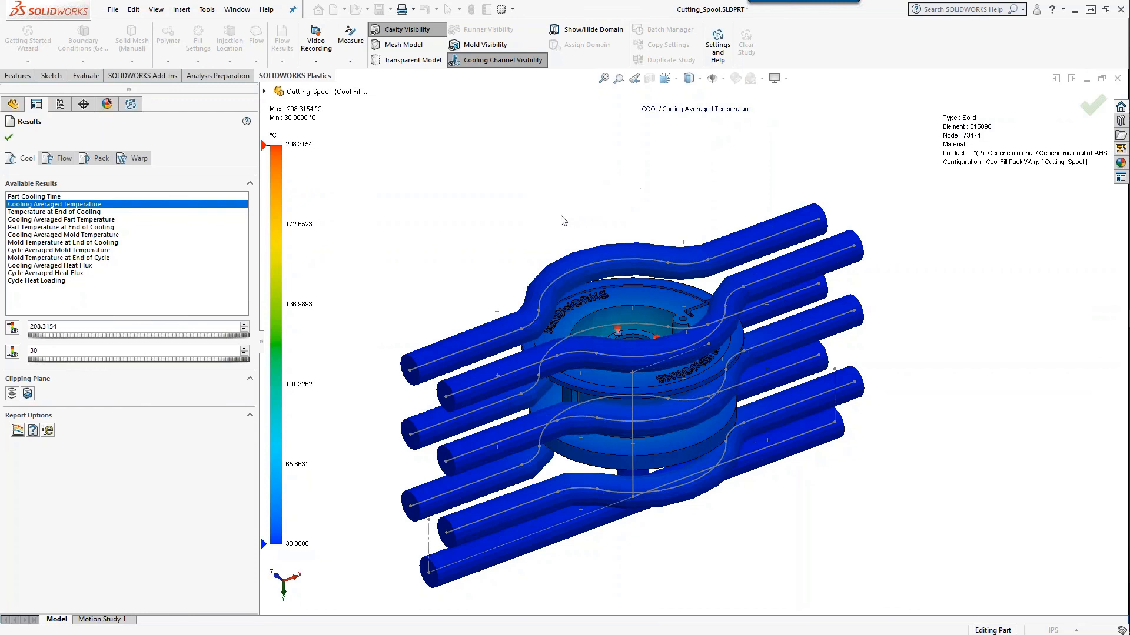
pyautogui.moveTo(545, 222)
pyautogui.mouseDown(button='middle')
pyautogui.moveTo(683, 232)
pyautogui.moveTo(534, 223)
pyautogui.moveTo(528, 267)
pyautogui.moveTo(537, 210)
pyautogui.mouseUp(button='middle')
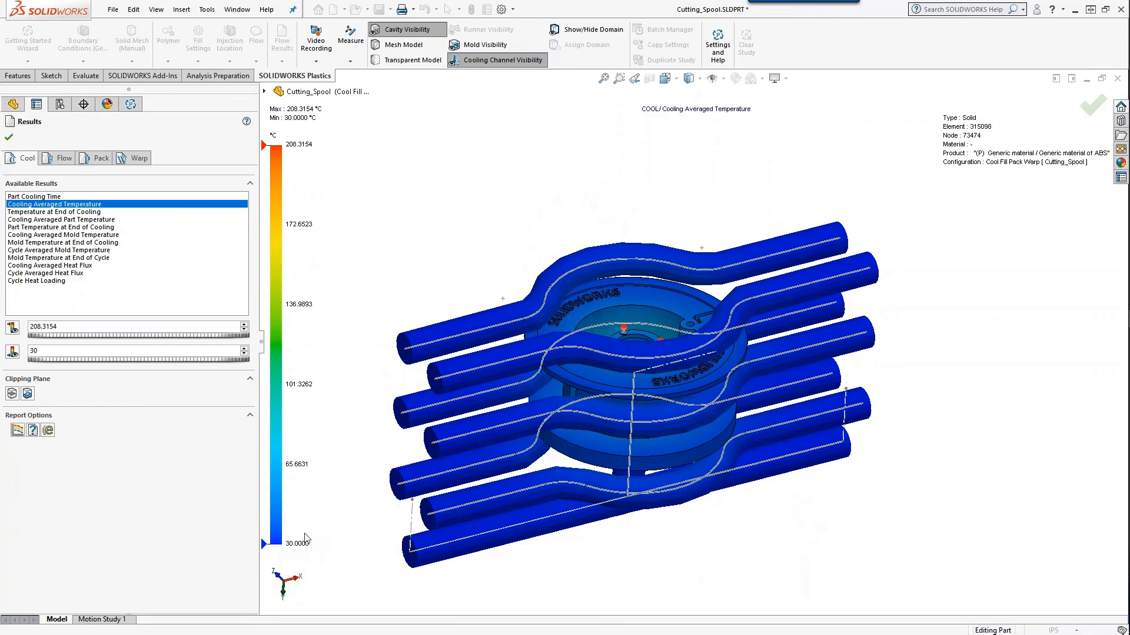
pyautogui.moveTo(711, 426); pyautogui.dragTo(781, 362, button='middle')
pyautogui.scroll(-3, 565, 365)
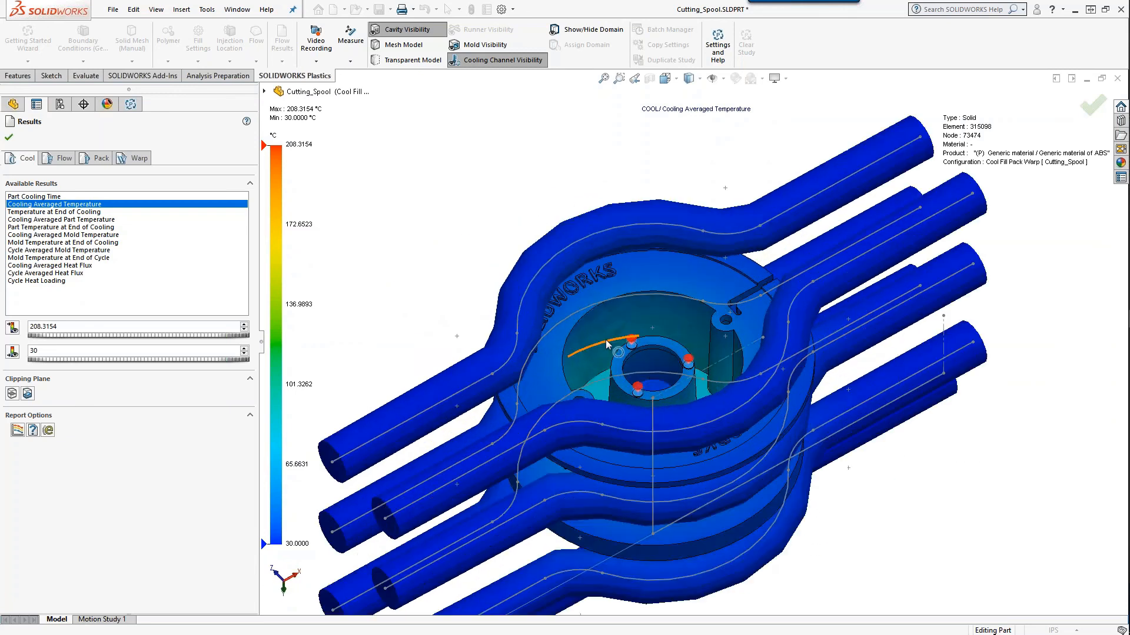
pyautogui.moveTo(586, 383); pyautogui.dragTo(559, 435, button='middle')
pyautogui.scroll(4, 812, 418)
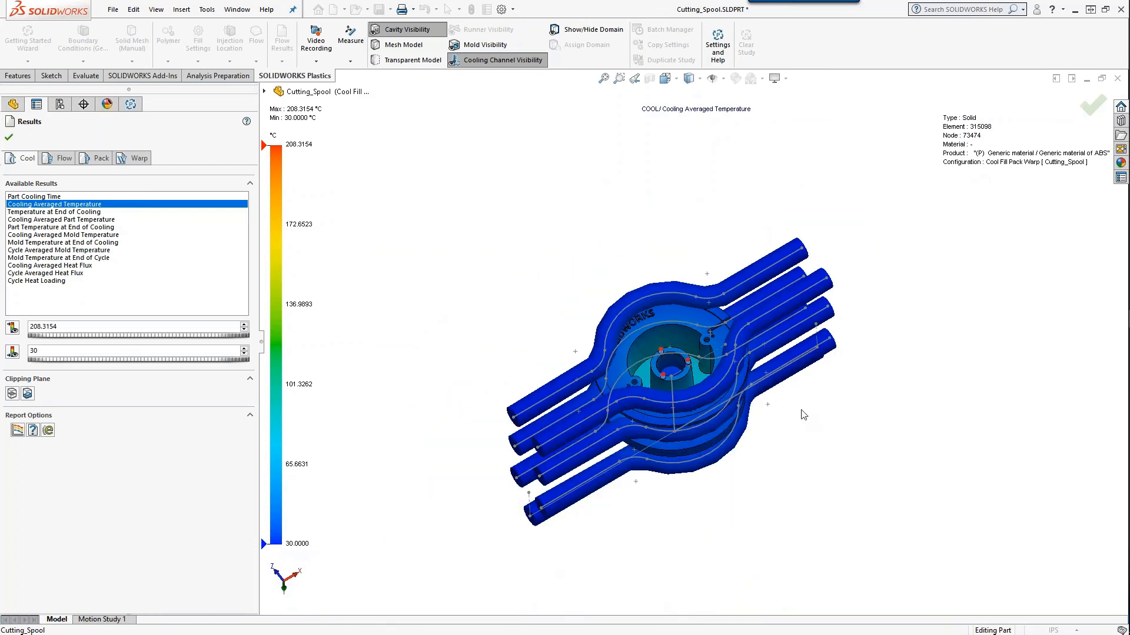
# Display the Temperature at End of Cooling plot and inspect the spool's hub area.
pyautogui.click(24, 213)
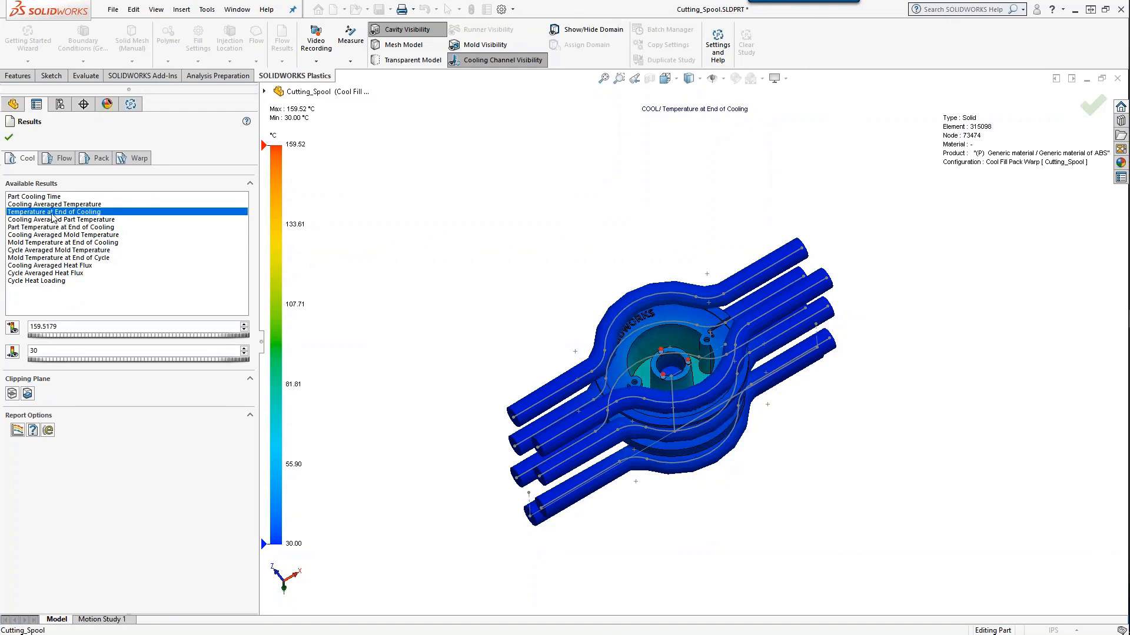
pyautogui.moveTo(632, 309); pyautogui.dragTo(735, 344, button='middle')
pyautogui.scroll(-2, 738, 345)
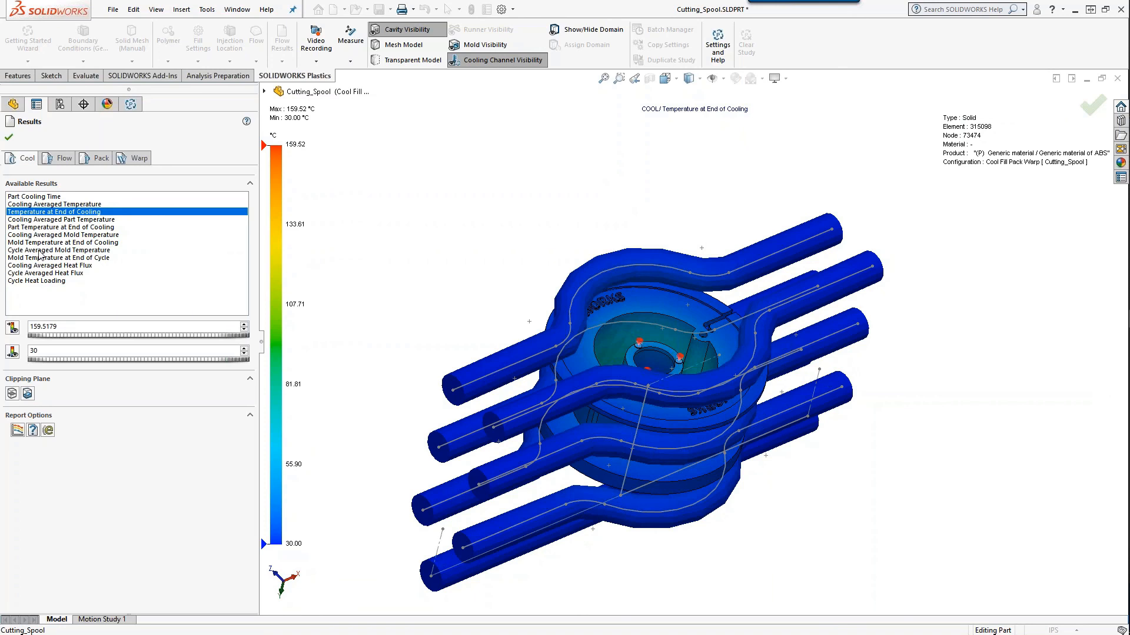
# Compare the Cycle Averaged Mold Temperature and Mold Temperature at End of Cycle plots around the spool.
pyautogui.click(40, 251)
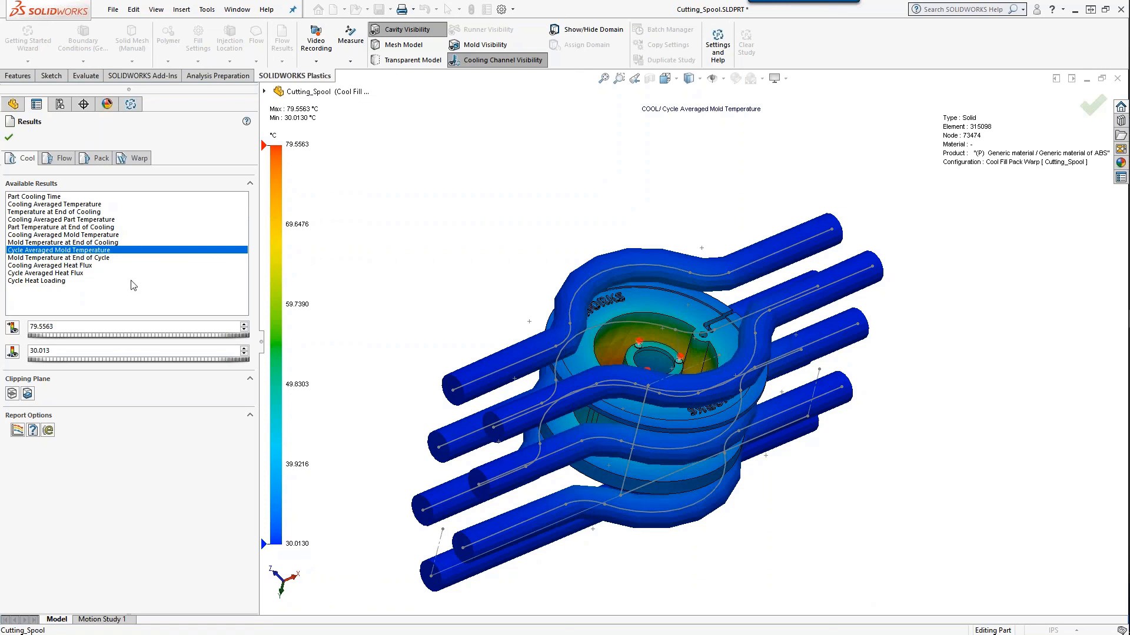
pyautogui.click(87, 258)
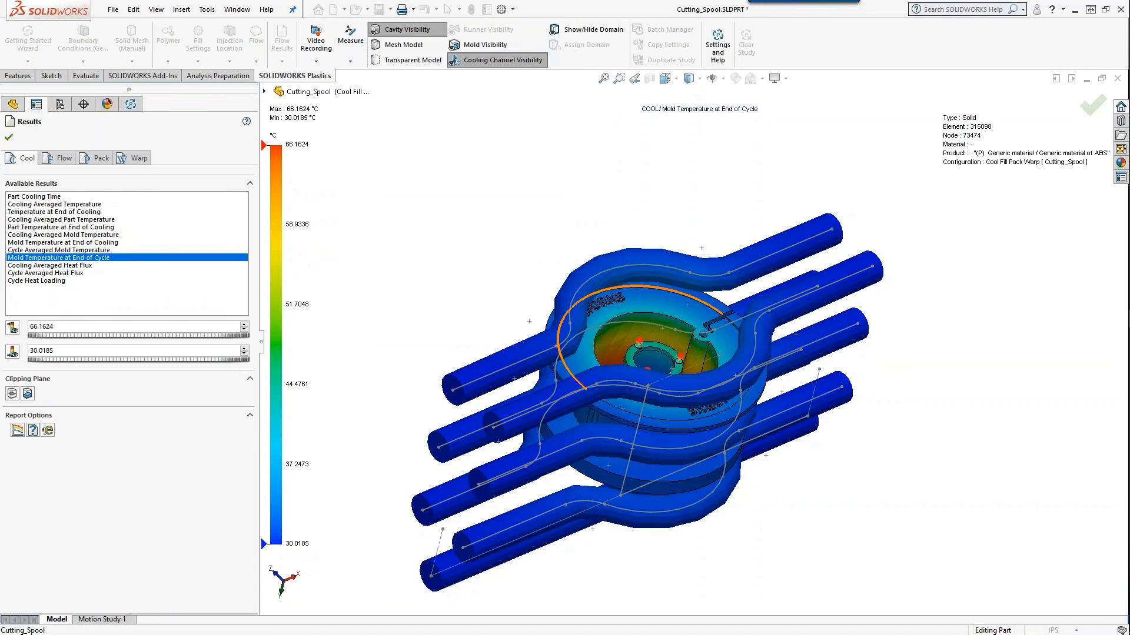
pyautogui.moveTo(622, 230)
pyautogui.mouseDown(button='middle')
pyautogui.moveTo(639, 216)
pyautogui.moveTo(607, 213)
pyautogui.mouseUp(button='middle')
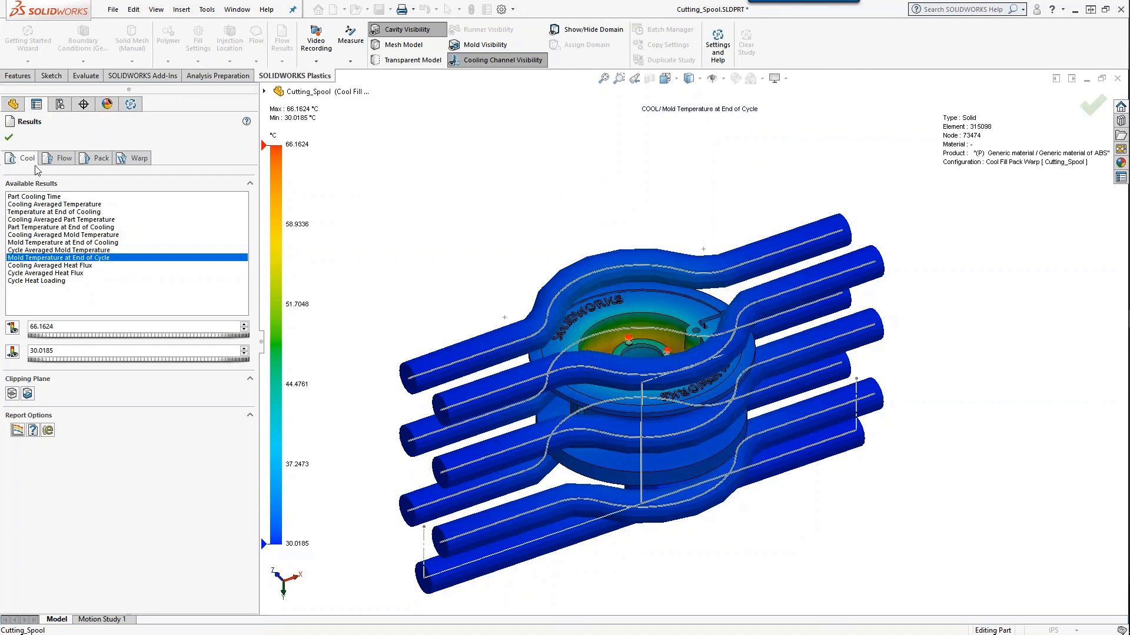
# View the Pressure at End of Packing plot and the Total Stress Displacement warp plot for the cooled configuration.
pyautogui.click(76, 161)
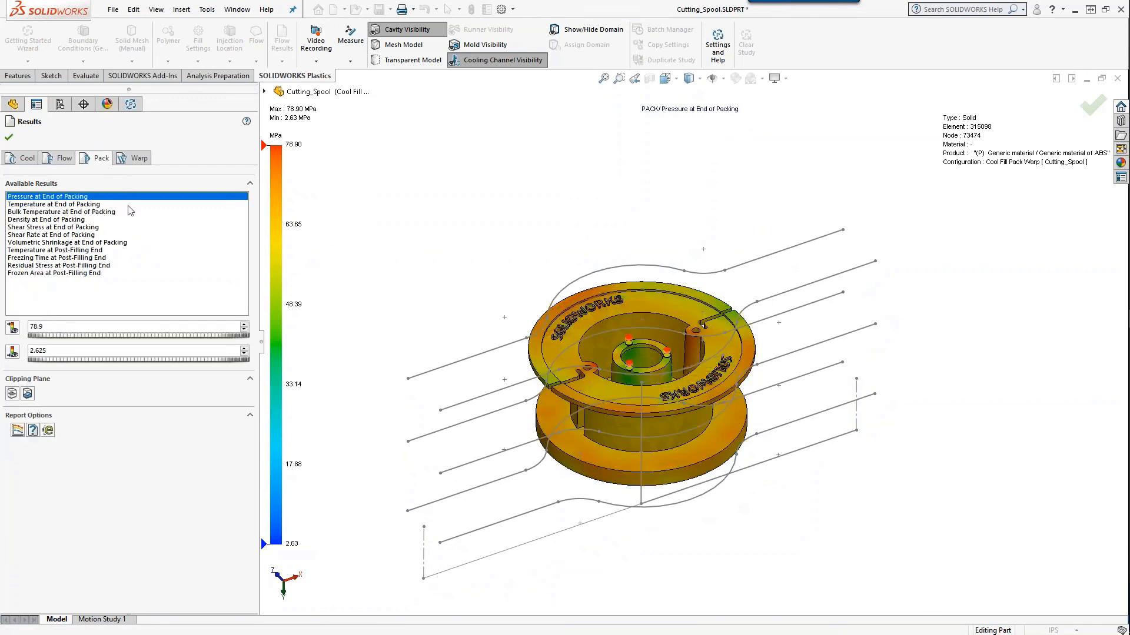
pyautogui.click(140, 164)
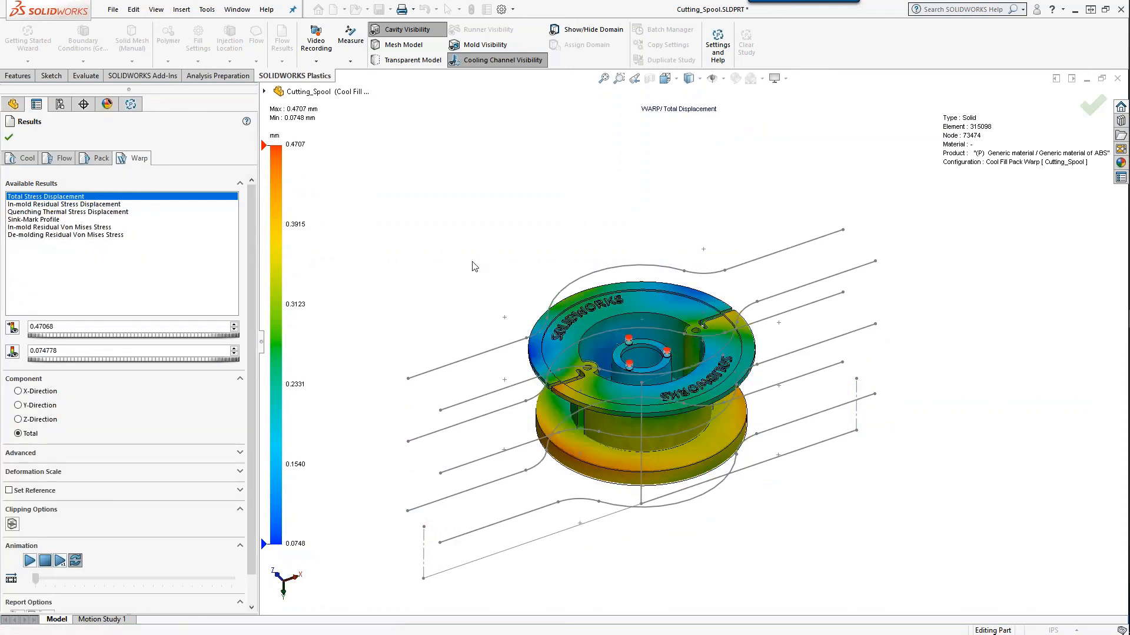
# Animate the Total Stress Displacement warp plot of the spool at a deformation scale of 1.
pyautogui.moveTo(475, 267); pyautogui.dragTo(476, 253, button='middle')
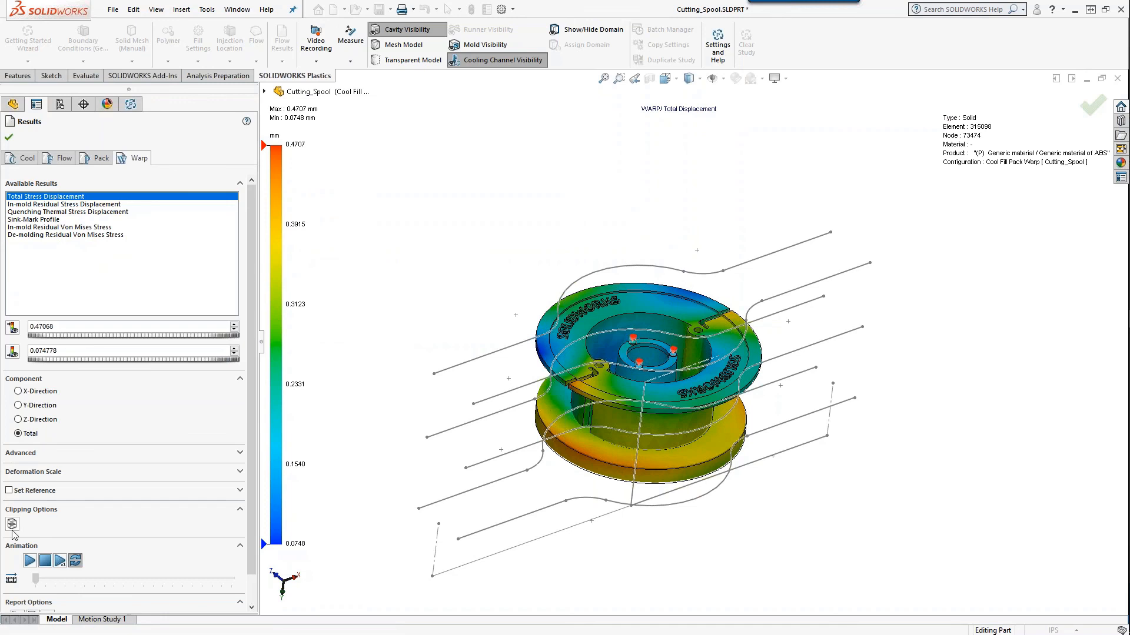
pyautogui.click(30, 561)
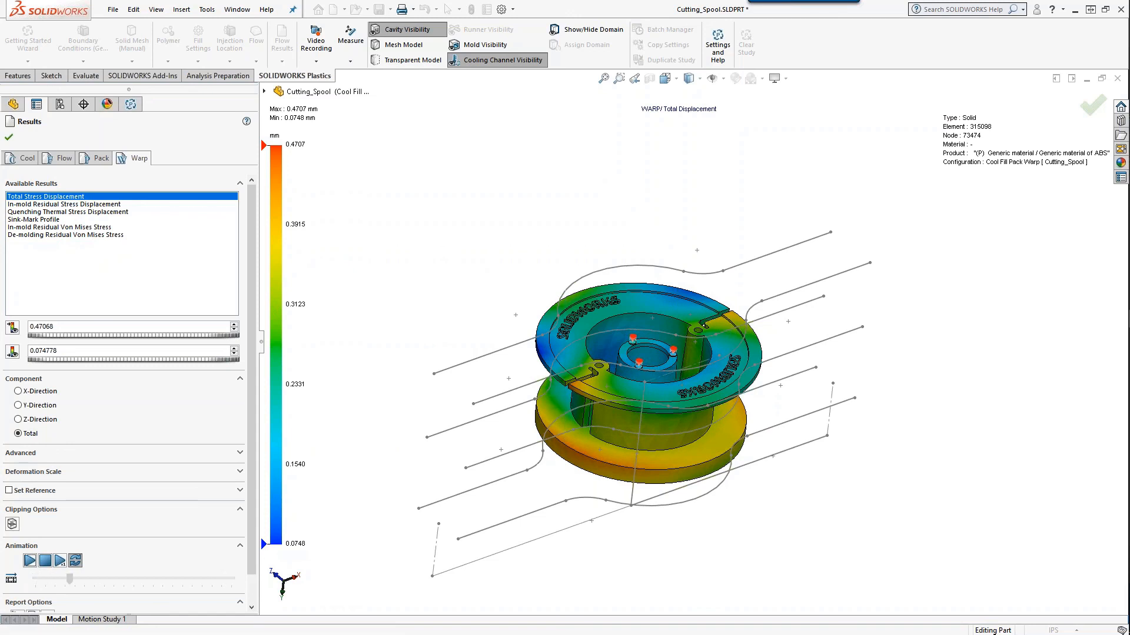
pyautogui.click(45, 560)
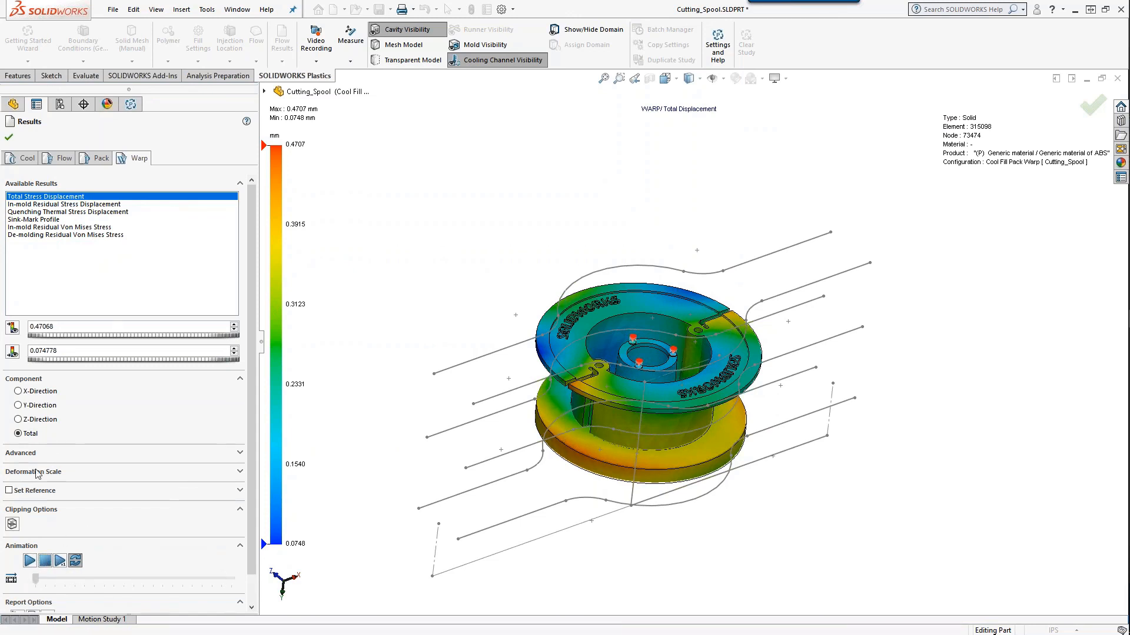
# Set the deformation scale to 13, animate the spool's total displacement, inspect the warped shape and close the results.
pyautogui.click(38, 472)
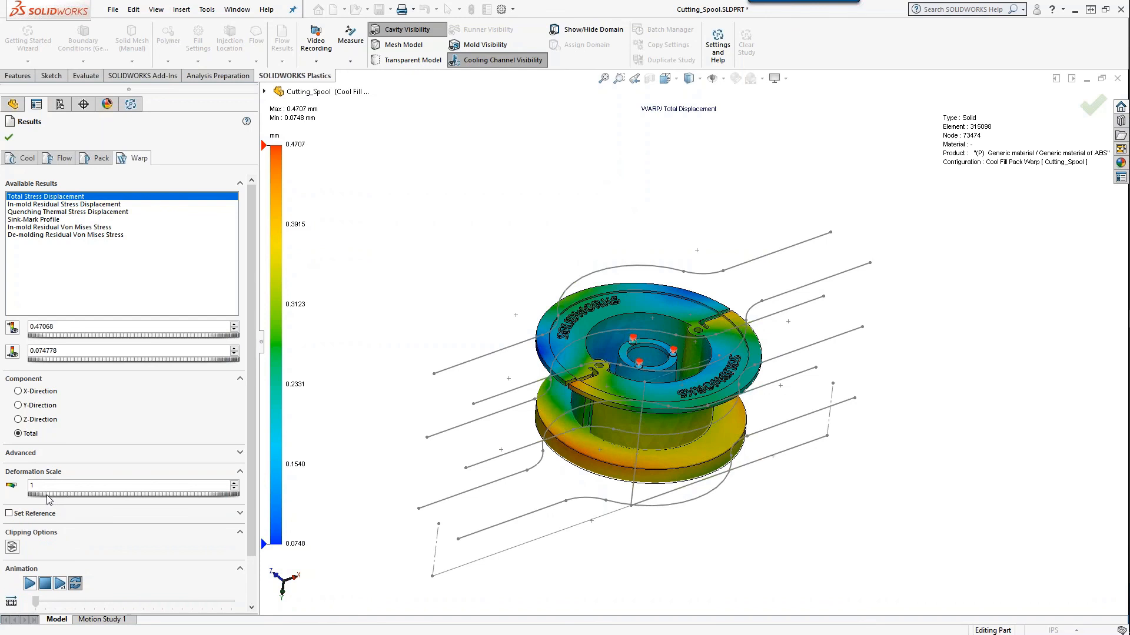
pyautogui.moveTo(53, 494); pyautogui.dragTo(103, 494)
pyautogui.moveTo(743, 406)
pyautogui.mouseDown(button='middle')
pyautogui.moveTo(735, 369)
pyautogui.moveTo(525, 394)
pyautogui.moveTo(653, 382)
pyautogui.moveTo(720, 414)
pyautogui.moveTo(747, 401)
pyautogui.mouseUp(button='middle')
pyautogui.click(29, 583)
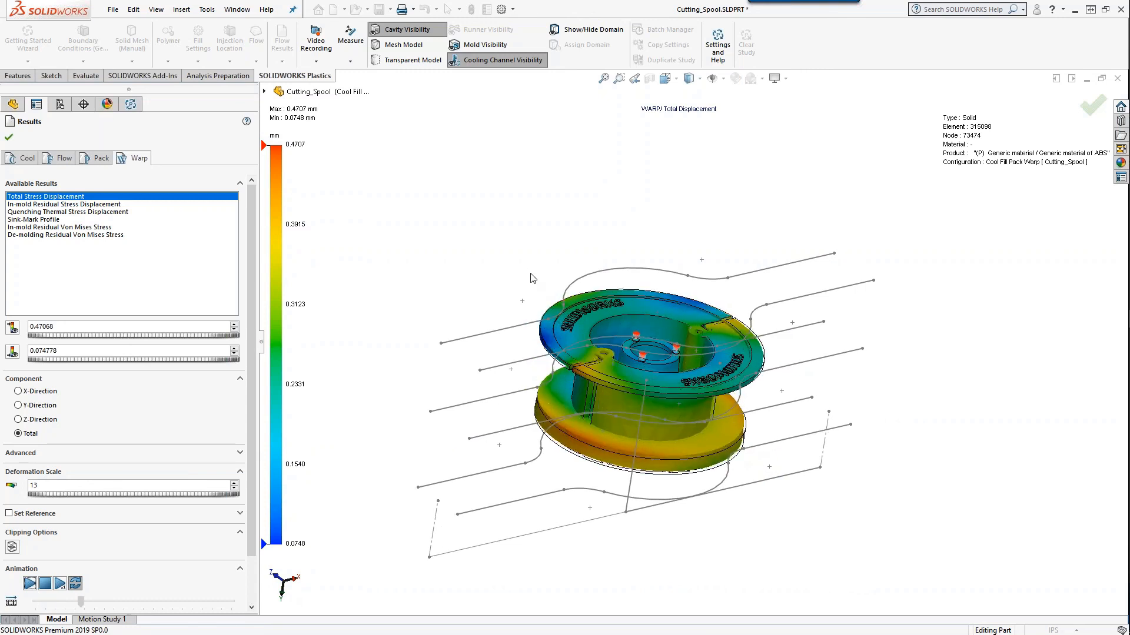
pyautogui.moveTo(532, 278); pyautogui.dragTo(551, 441, button='middle')
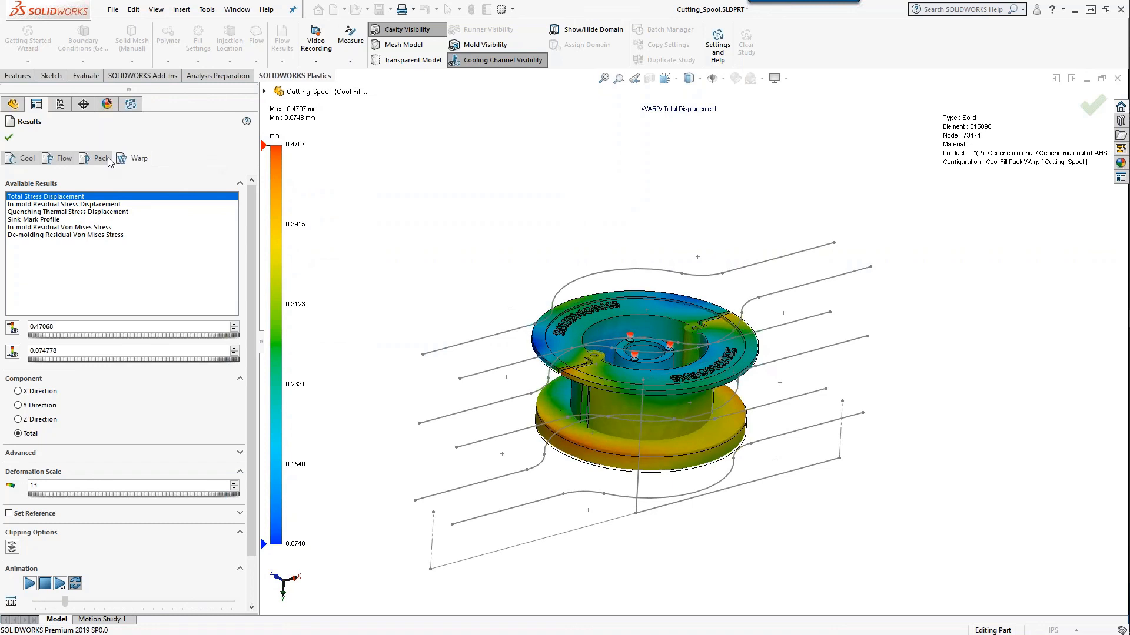
pyautogui.press('Escape')
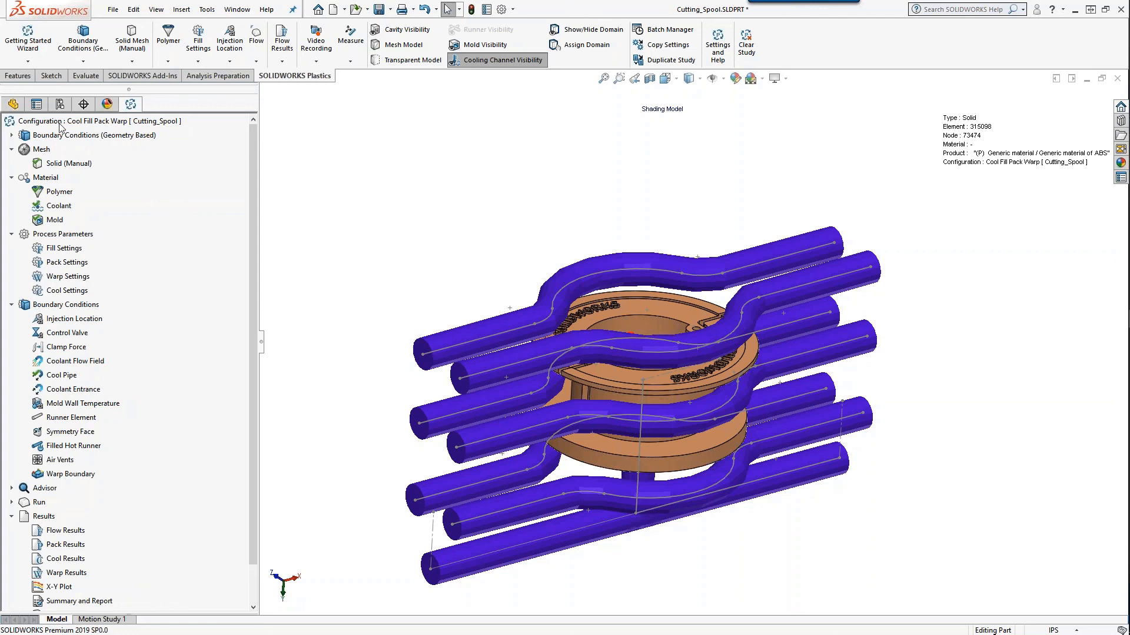
# Activate the New Cooling Line Design configuration and inspect its cooling channels around and inside the spool.
pyautogui.click(59, 104)
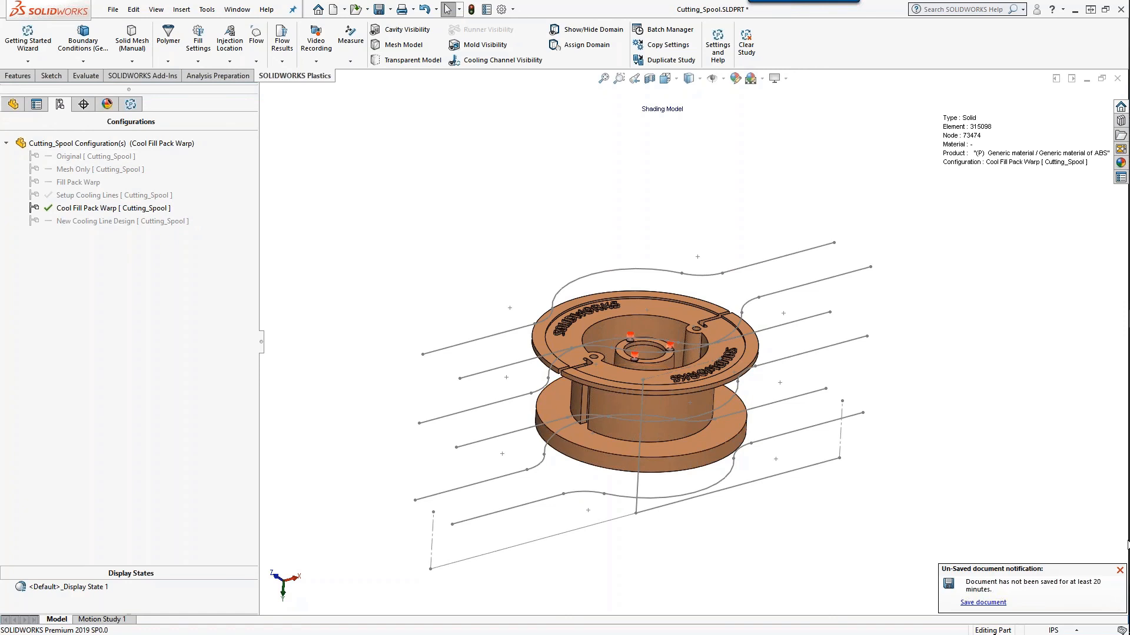
pyautogui.click(1118, 569)
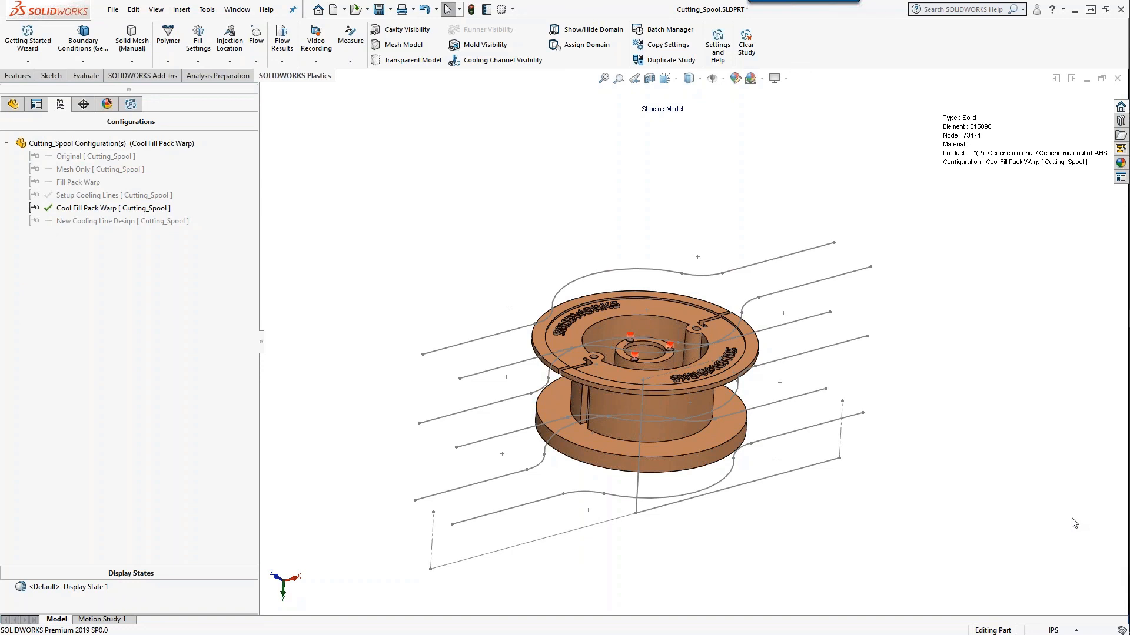
pyautogui.click(83, 222)
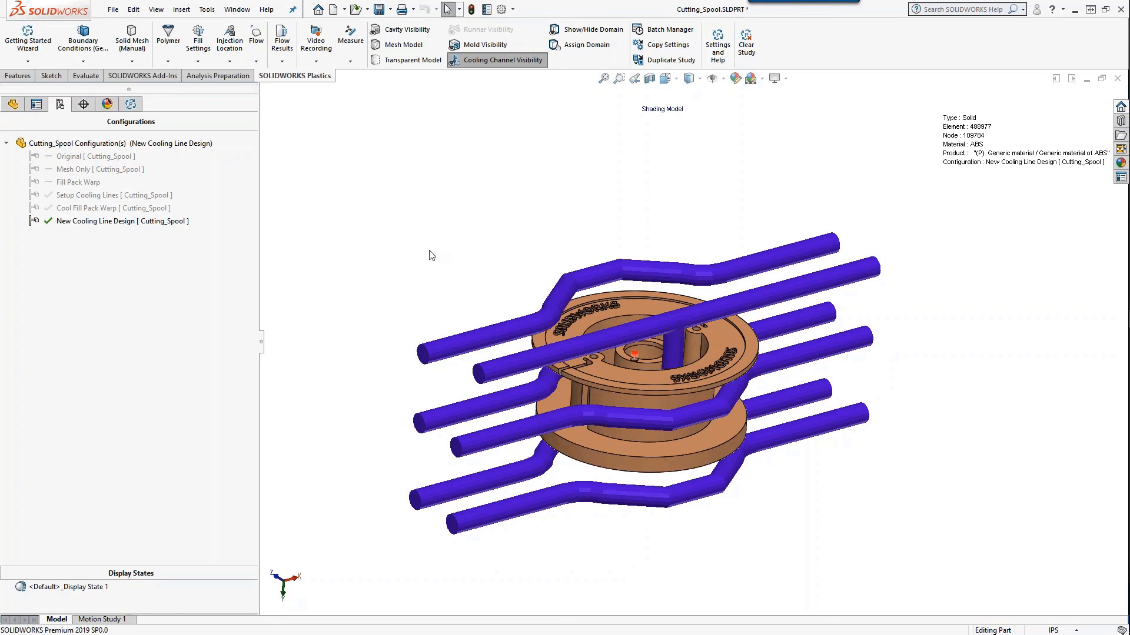
pyautogui.moveTo(468, 271); pyautogui.dragTo(478, 306, button='middle')
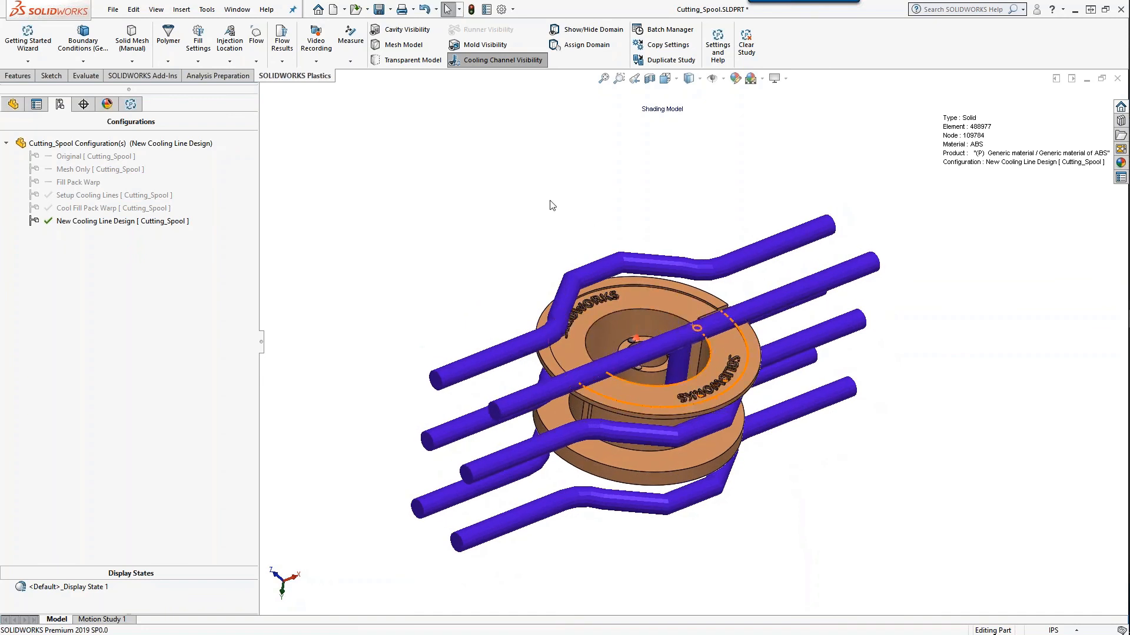
pyautogui.moveTo(398, 272)
pyautogui.mouseDown(button='middle')
pyautogui.moveTo(389, 412)
pyautogui.moveTo(380, 365)
pyautogui.moveTo(391, 194)
pyautogui.moveTo(414, 270)
pyautogui.mouseUp(button='middle')
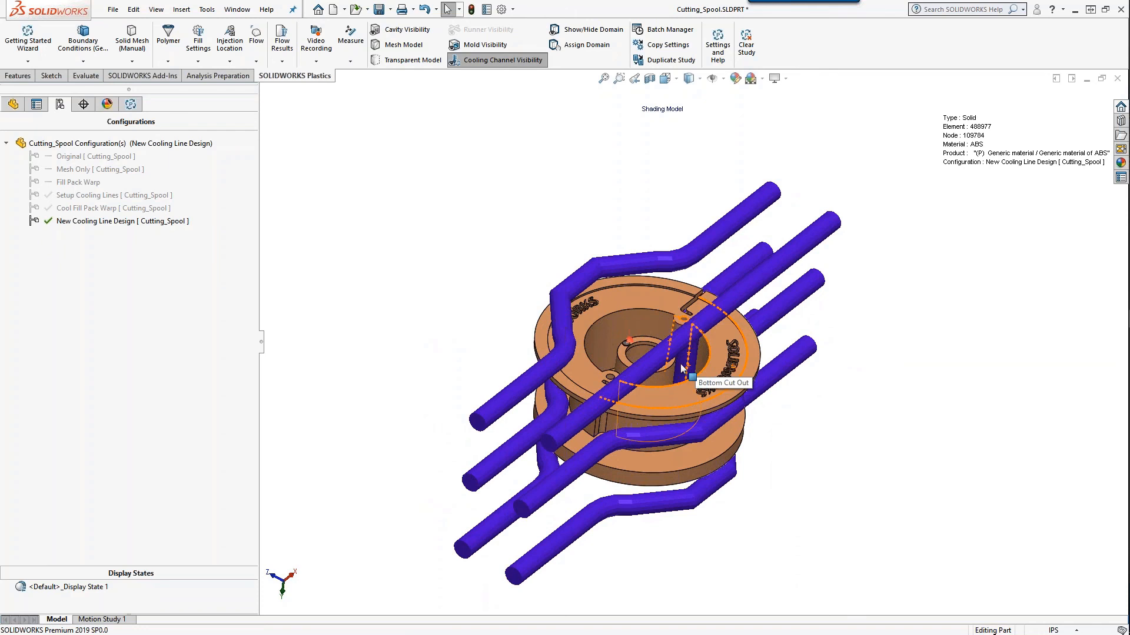
pyautogui.moveTo(604, 333); pyautogui.dragTo(568, 347, button='middle')
# Open the cool results of the New Cooling Line Design and inspect the Part Cooling Time plot.
pyautogui.click(130, 105)
pyautogui.scroll(-2, 250, 443)
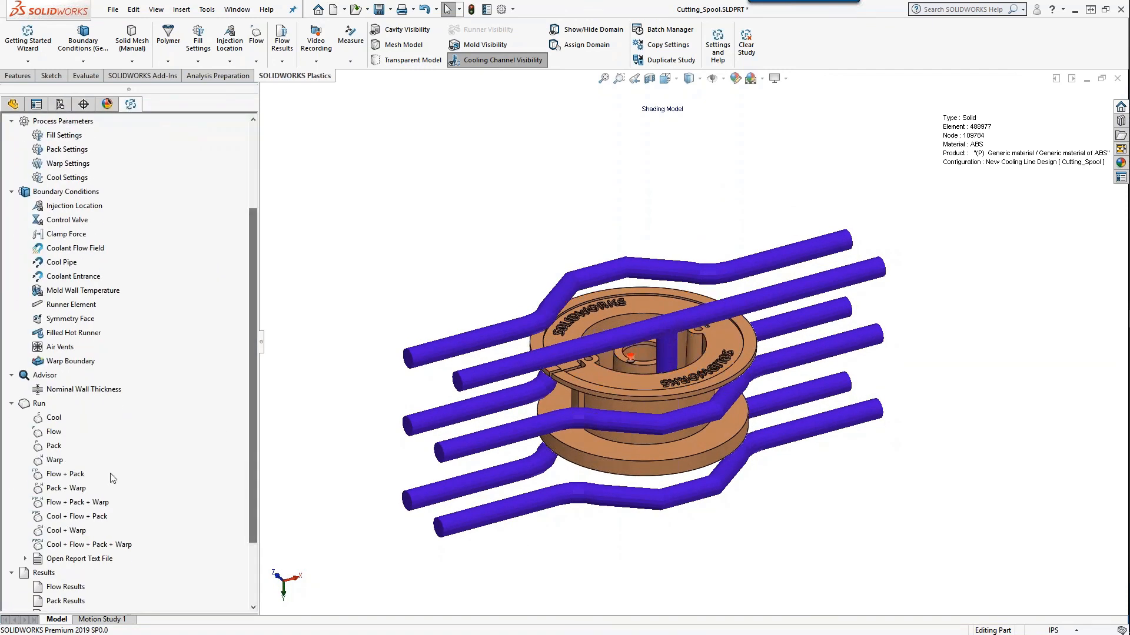
pyautogui.scroll(-2, 250, 519)
pyautogui.doubleClick(66, 559)
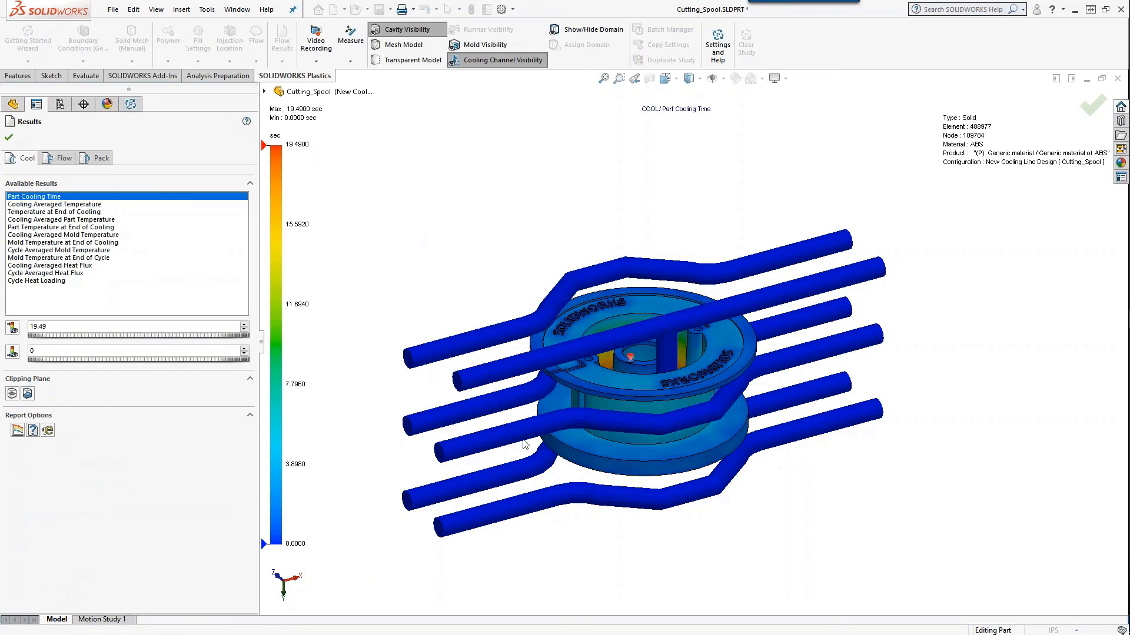
pyautogui.moveTo(550, 446)
pyautogui.mouseDown(button='middle')
pyautogui.moveTo(561, 479)
pyautogui.moveTo(555, 440)
pyautogui.mouseUp(button='middle')
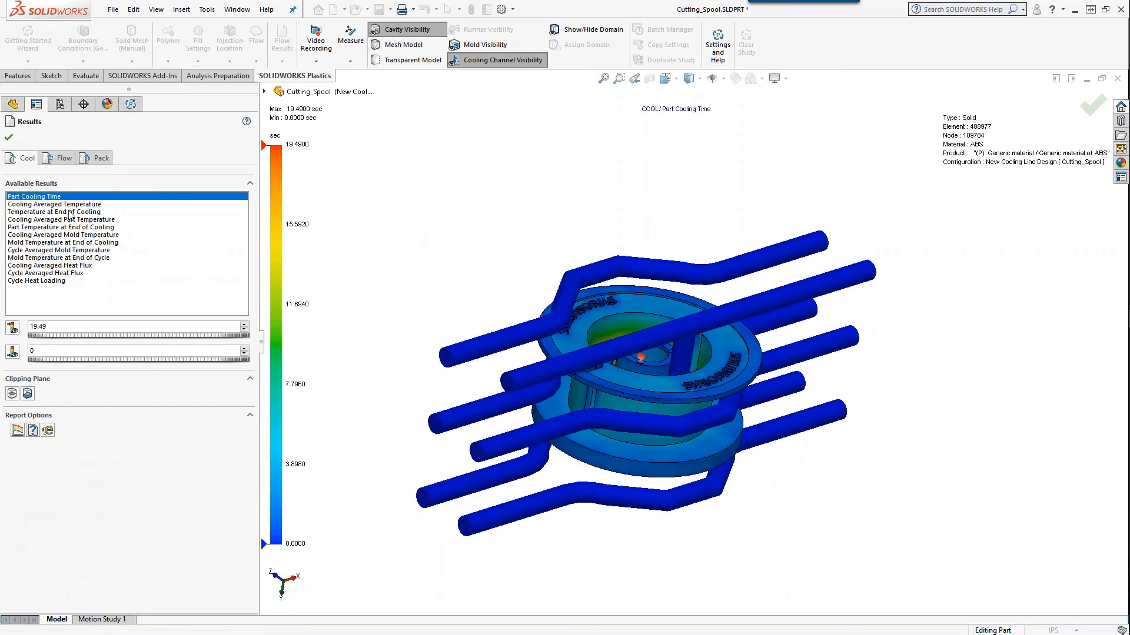
# View the Cooling Averaged Temperature plot, inspect Temperature at End of Cooling around the spool's inner bore, and close the results.
pyautogui.click(72, 205)
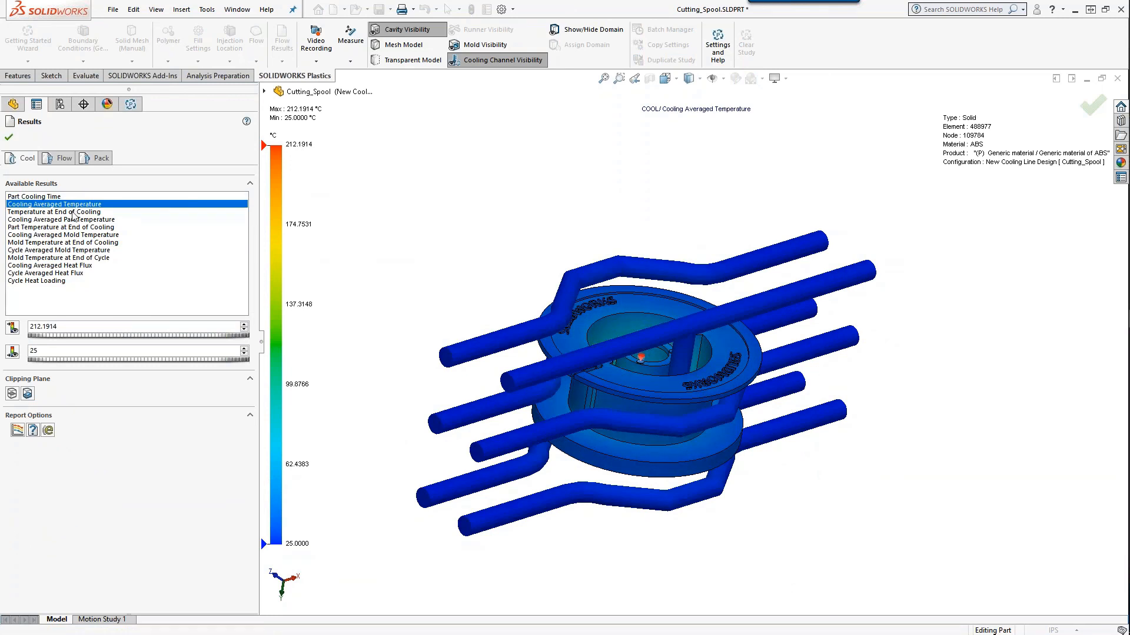
pyautogui.click(68, 212)
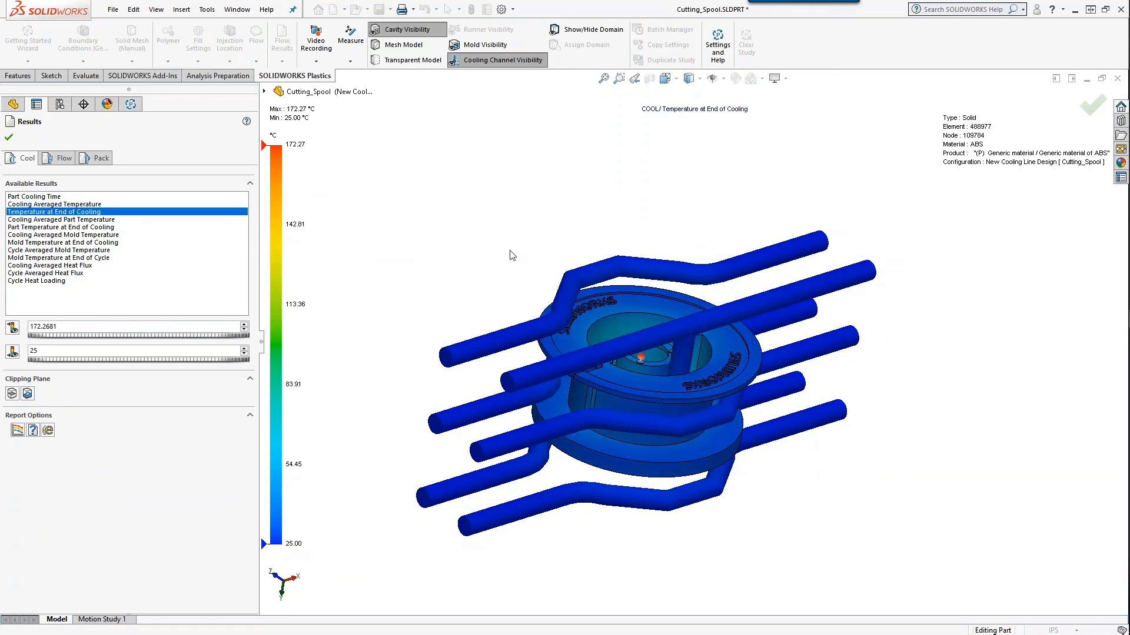
pyautogui.moveTo(465, 214); pyautogui.dragTo(557, 486, button='middle')
pyautogui.scroll(3, 695, 360)
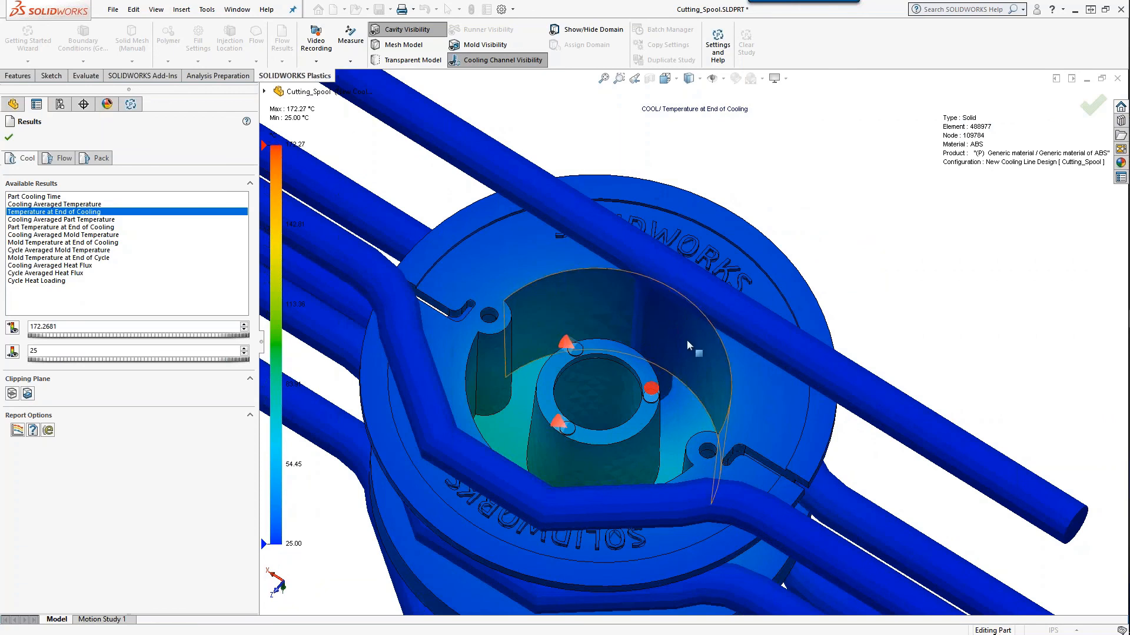
pyautogui.scroll(-3, 700, 328)
pyautogui.moveTo(757, 333); pyautogui.dragTo(633, 418, button='middle')
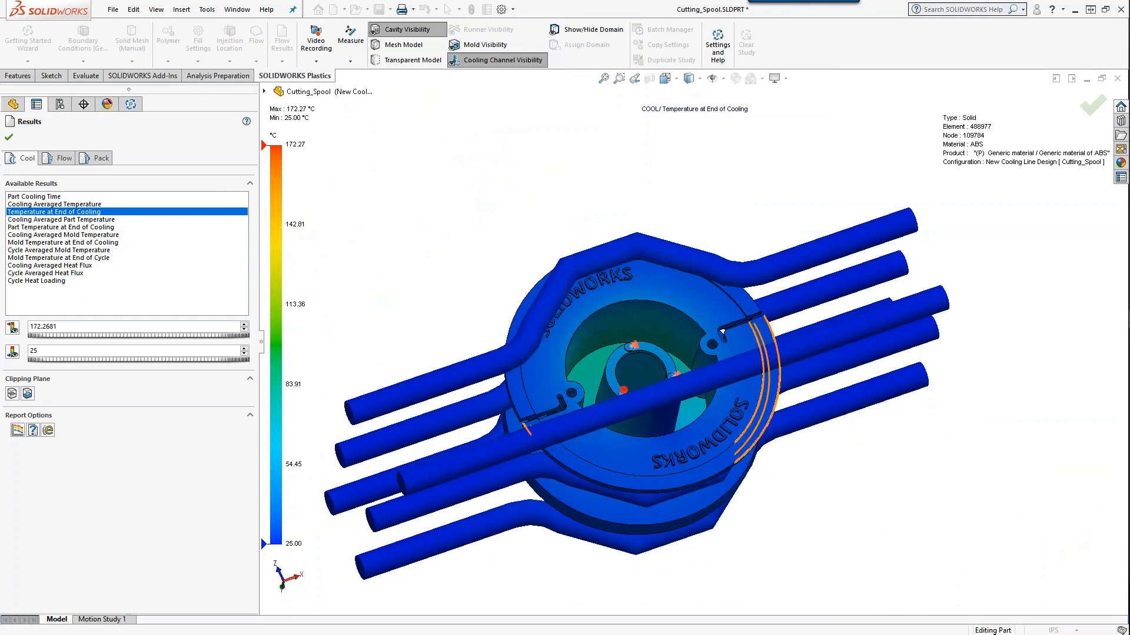
pyautogui.scroll(-2, 648, 339)
pyautogui.moveTo(550, 284); pyautogui.dragTo(582, 236, button='middle')
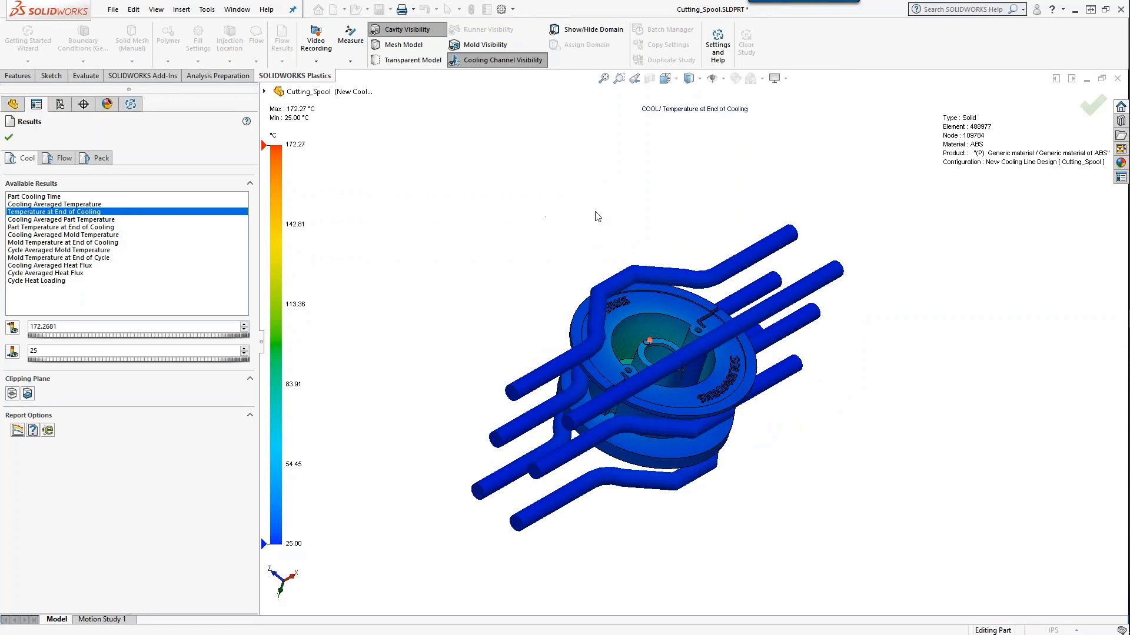
pyautogui.press('Return')
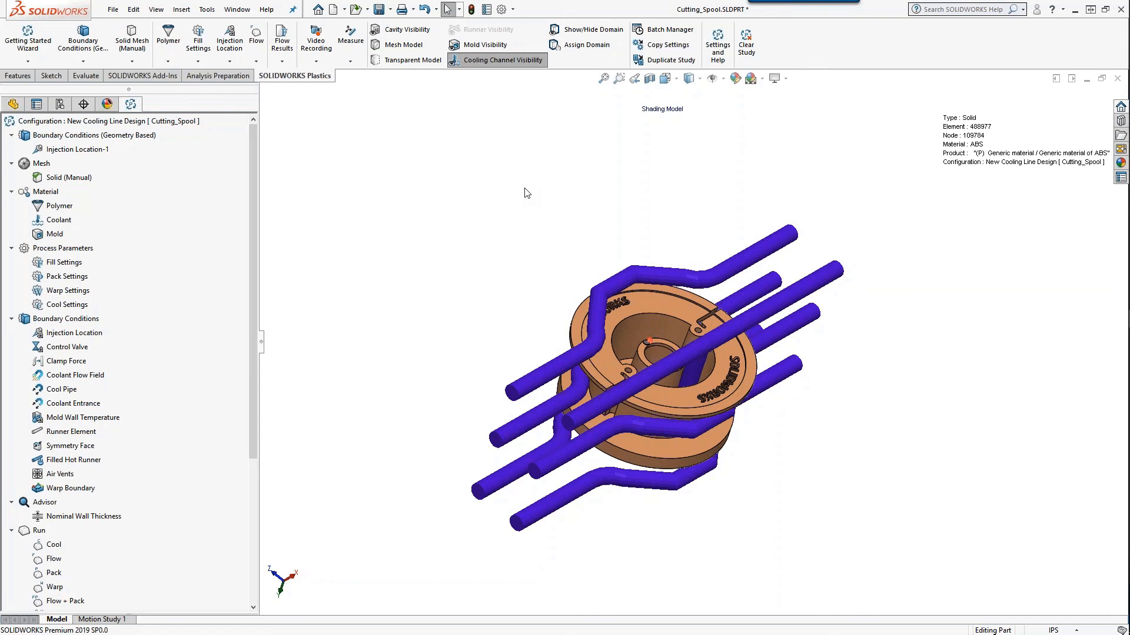
# Switch to the Better Parts with SW Plastics presentation in PowerPoint.
pyautogui.hotkey('alt', 'Tab')
pyautogui.hotkey('alt', 'Tab')
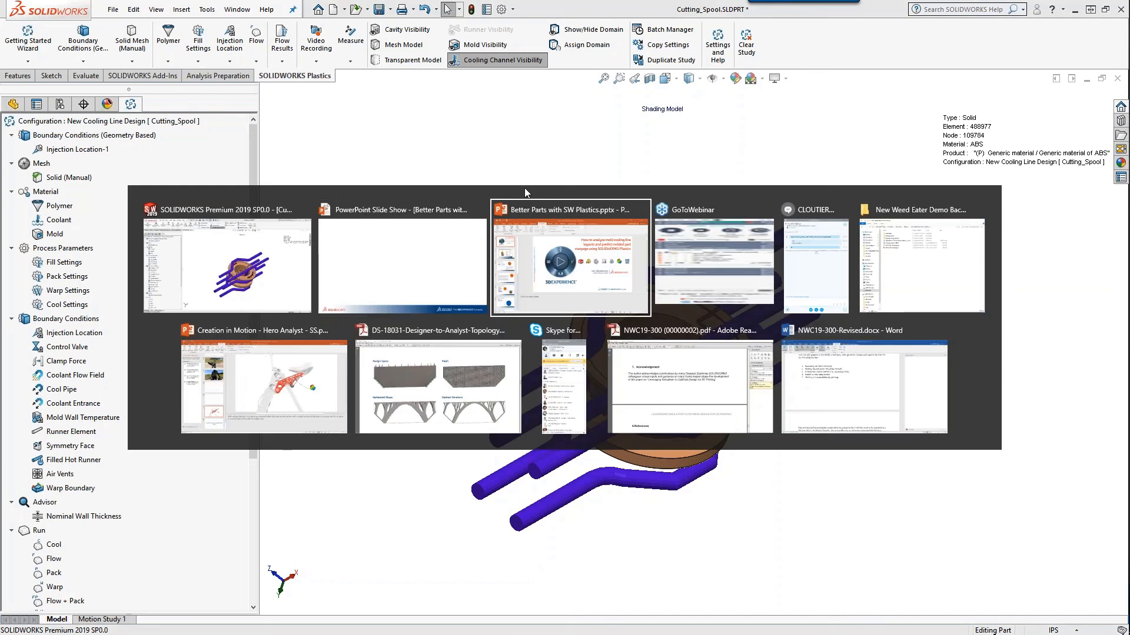
pyautogui.click(431, 255)
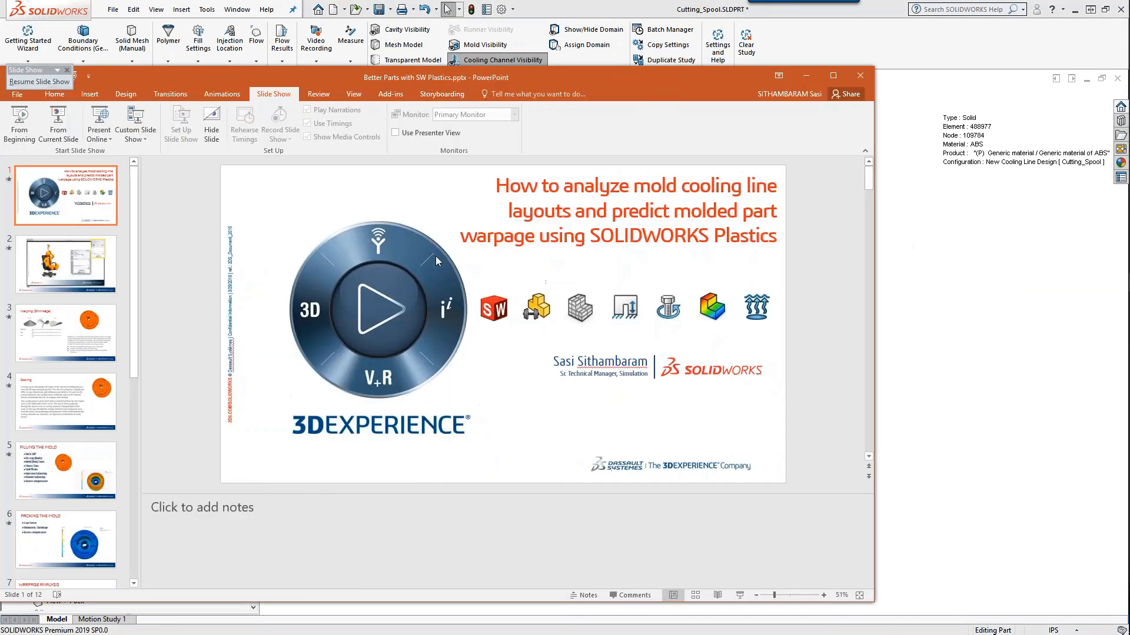
pyautogui.hotkey('alt', 'Tab')
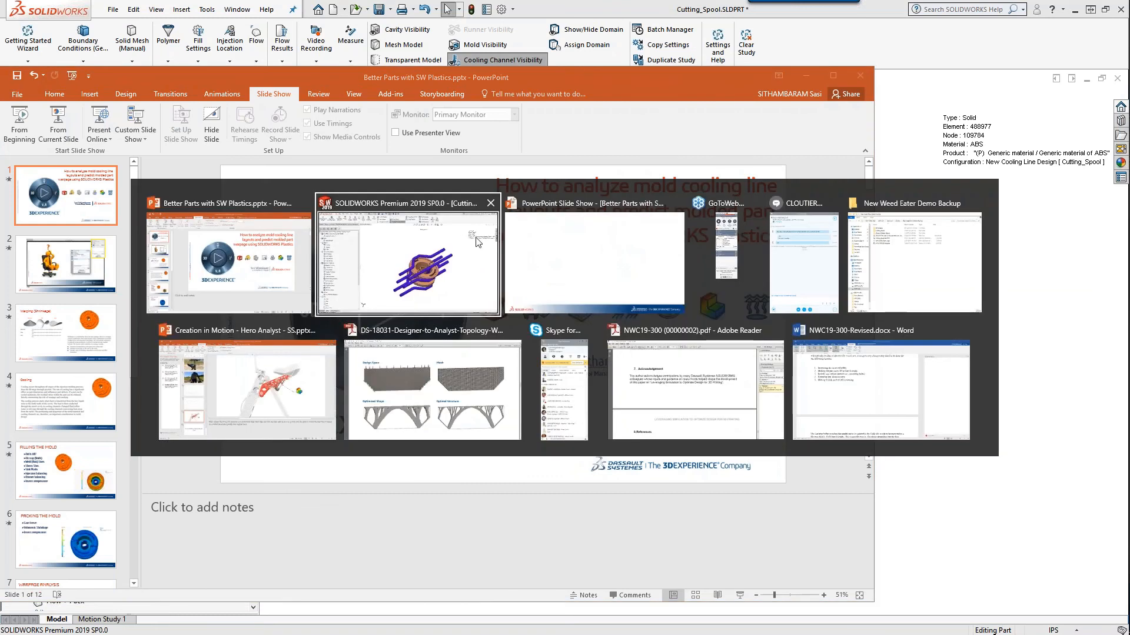